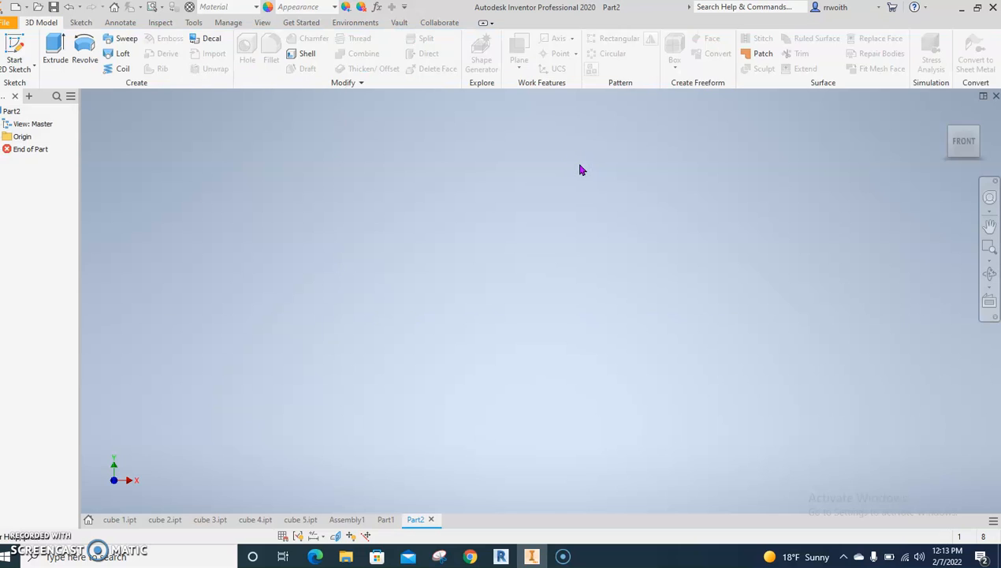
Start a sketch on the XY plane and draw a vertical line 2.25 in long just up and right of the origin
click(28, 49)
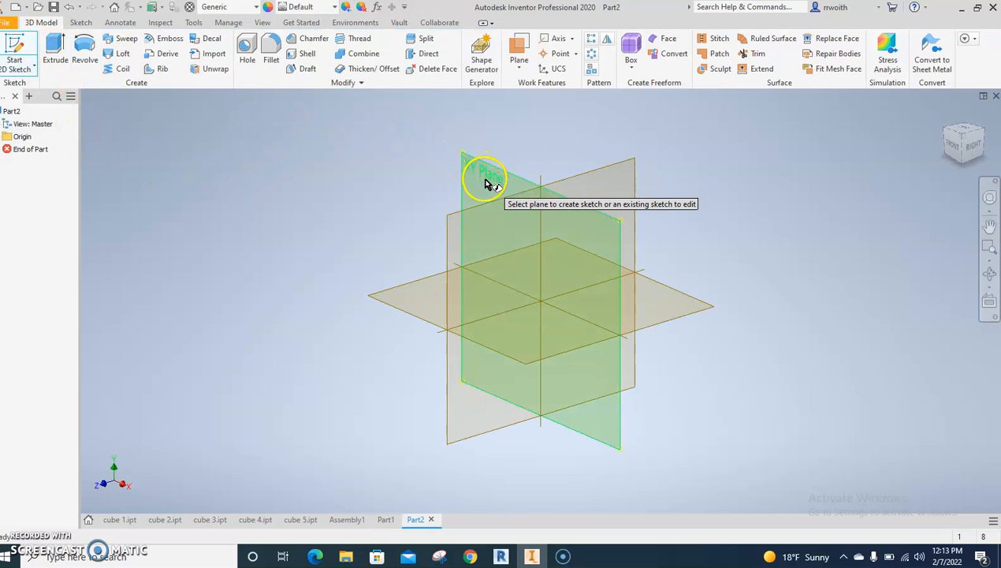
click(486, 183)
middle_drag(597, 253, 387, 295)
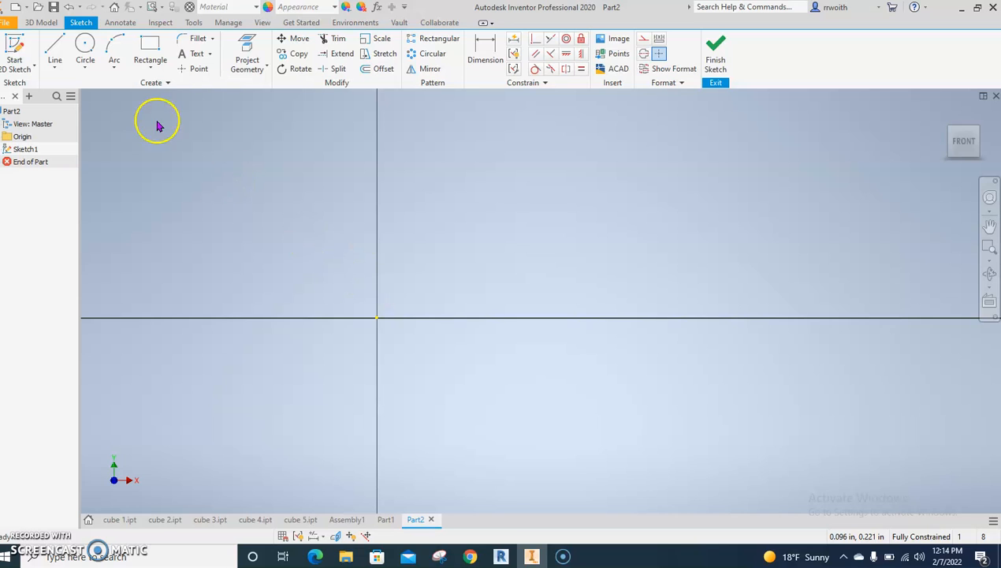
click(54, 51)
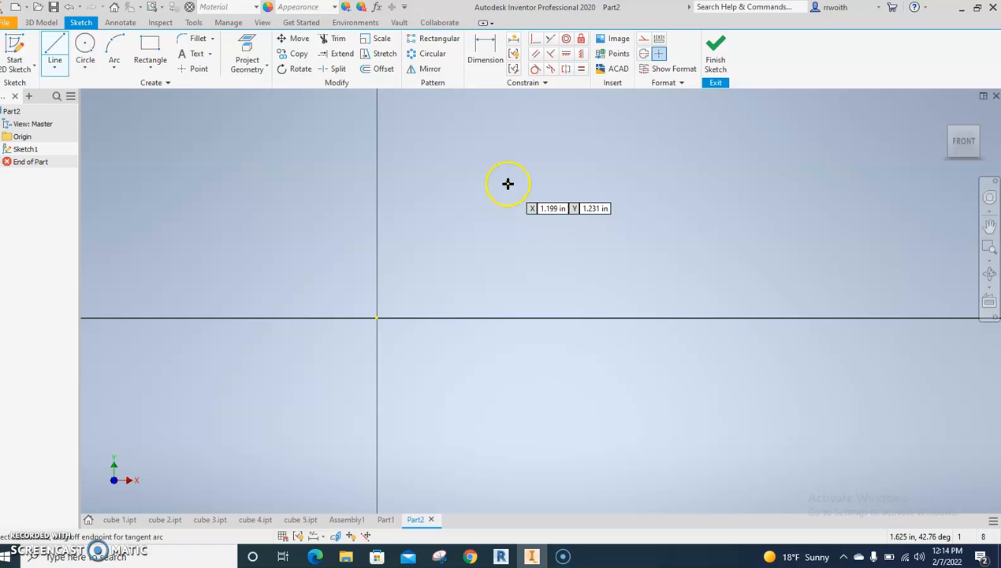
click(464, 292)
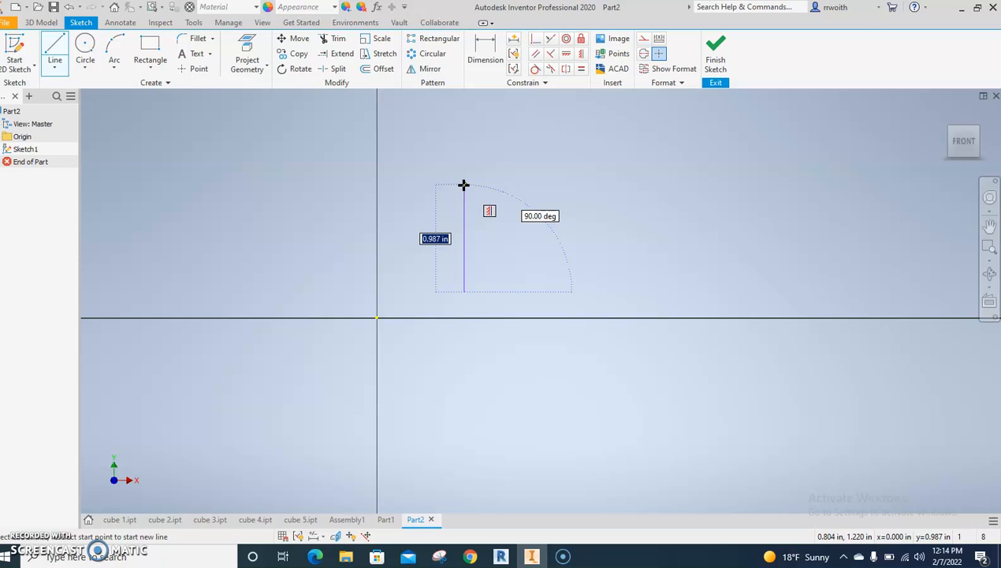
text(2.25)
key(Return)
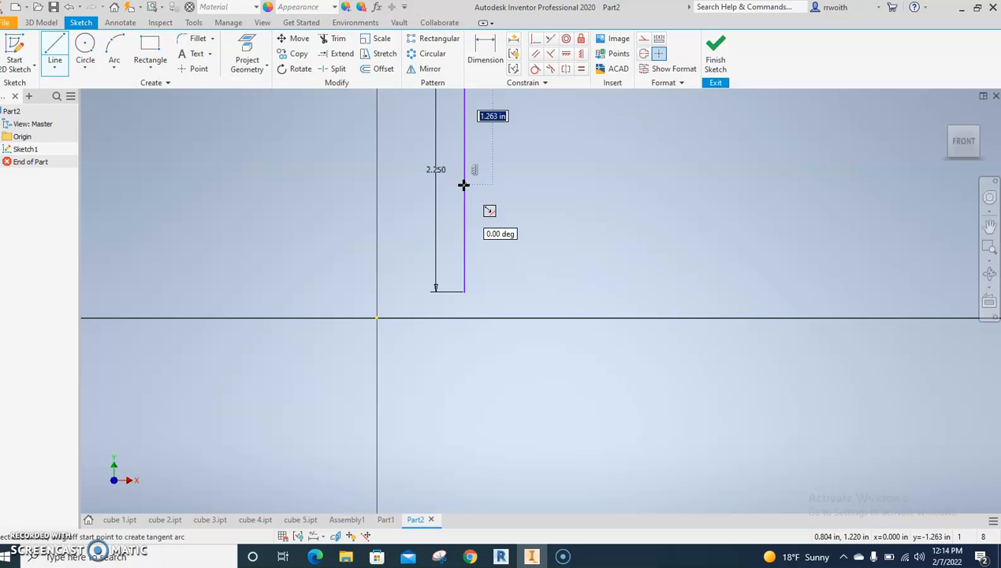
Draw a 1.5 in horizontal line to the right from the upper end of the vertical line
scroll(445, 116, up, 5)
middle_drag(492, 149, 490, 331)
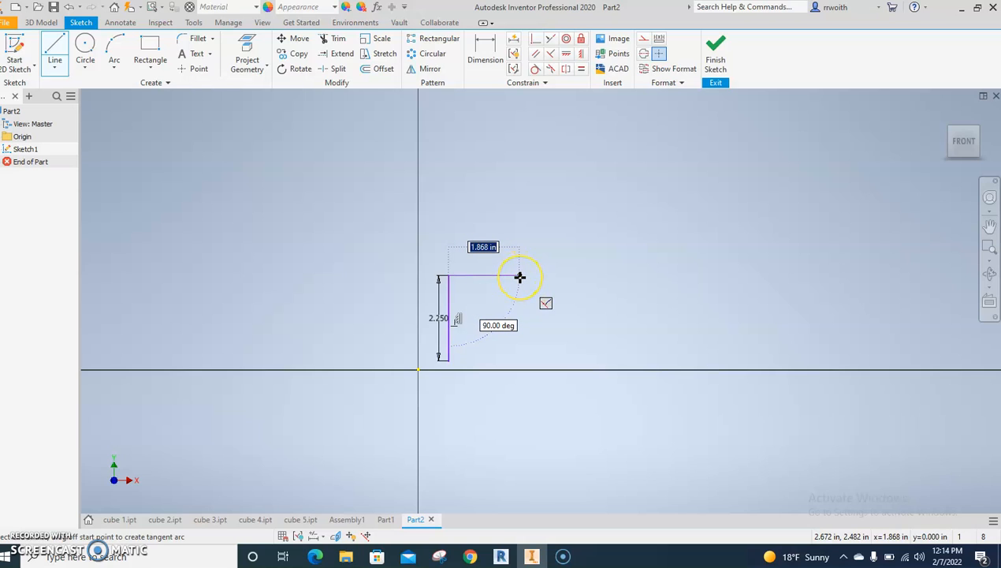
text(1)
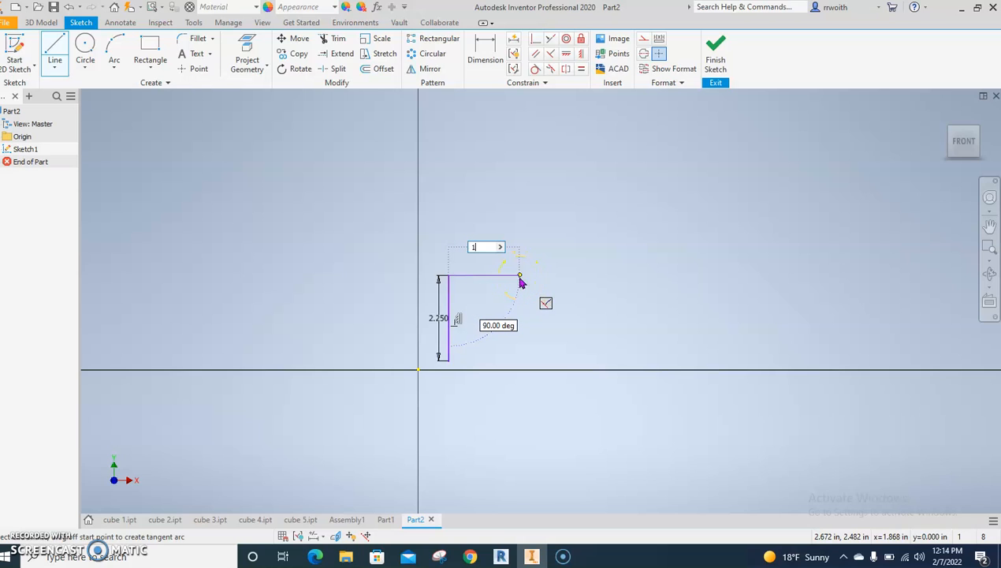
text(.5)
key(Tab)
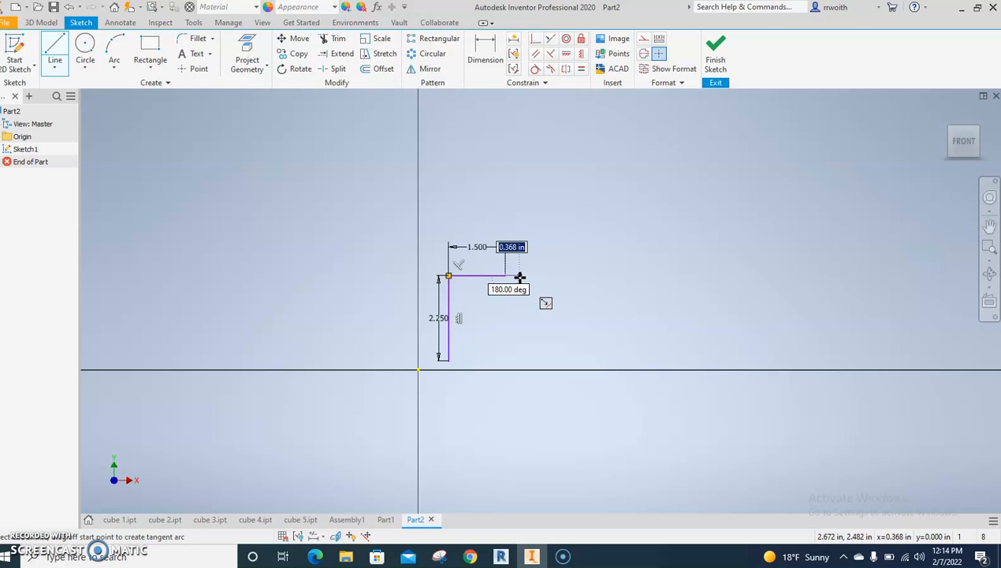
Continue the outline with a 0.75 in line straight down and a 0.75 in line back to the left
click(503, 298)
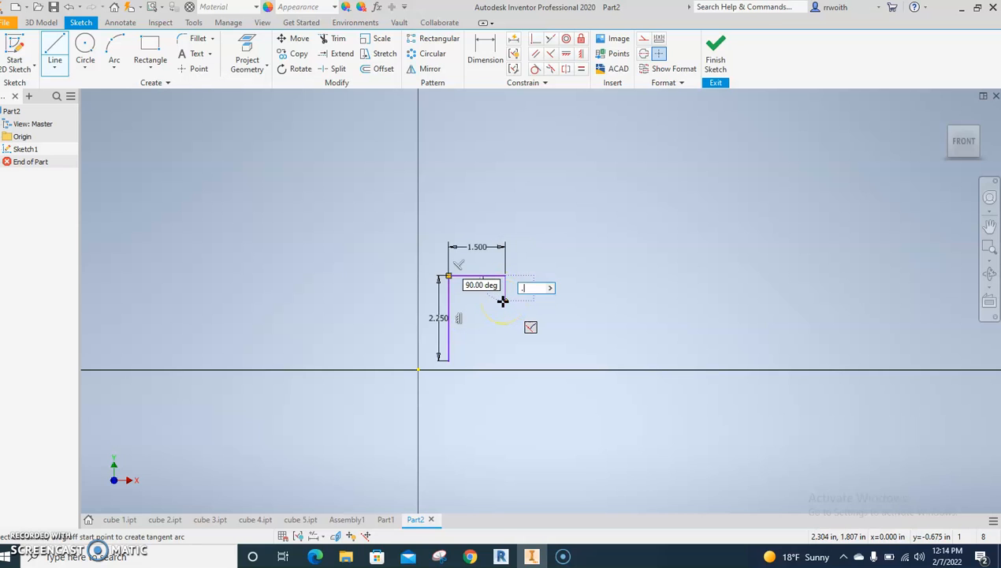
click(503, 302)
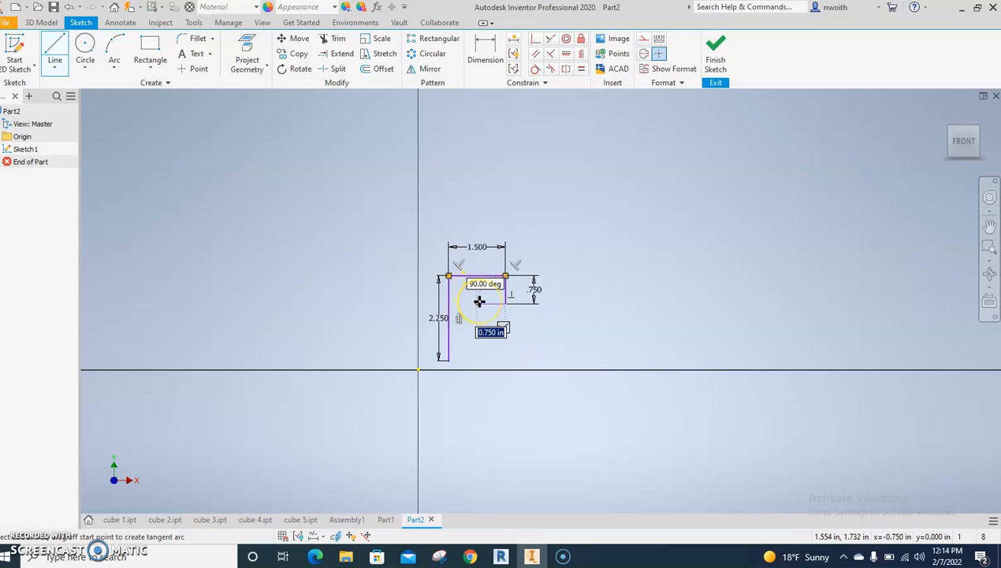
text(.75)
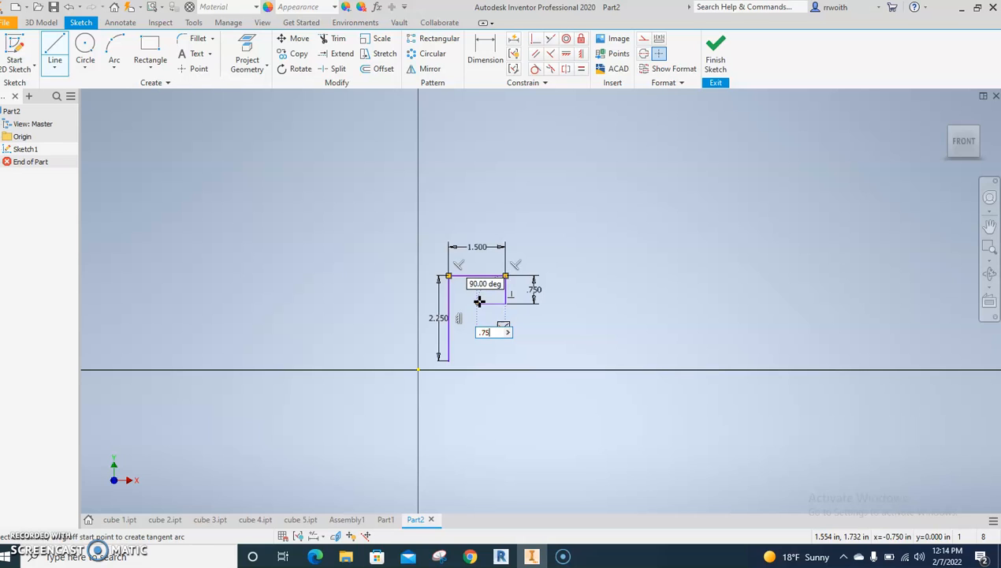
key(Return)
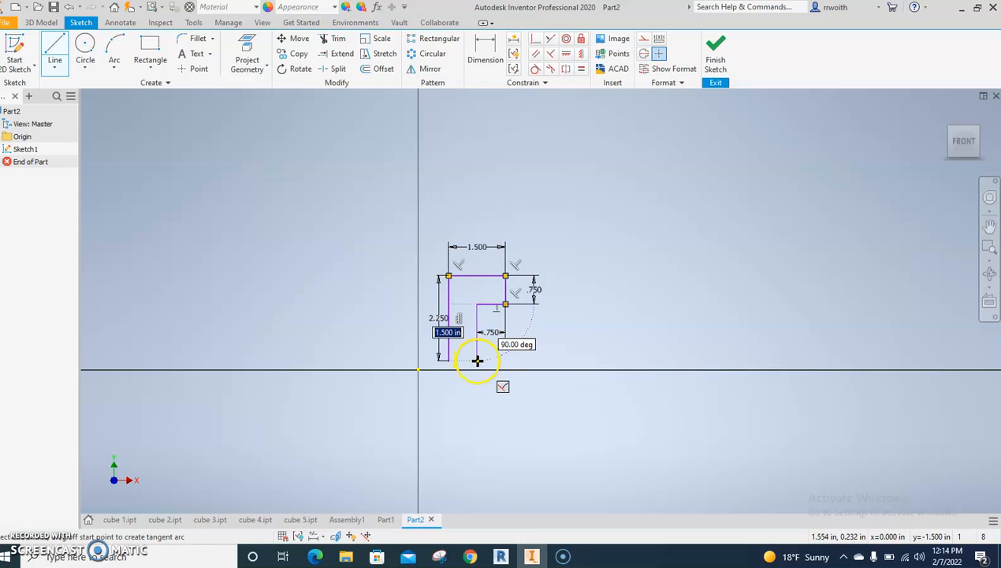
Close the L-shaped outline with a 1.5 in line down, level with the starting point, and a line back to that point
scroll(478, 361, up, 5)
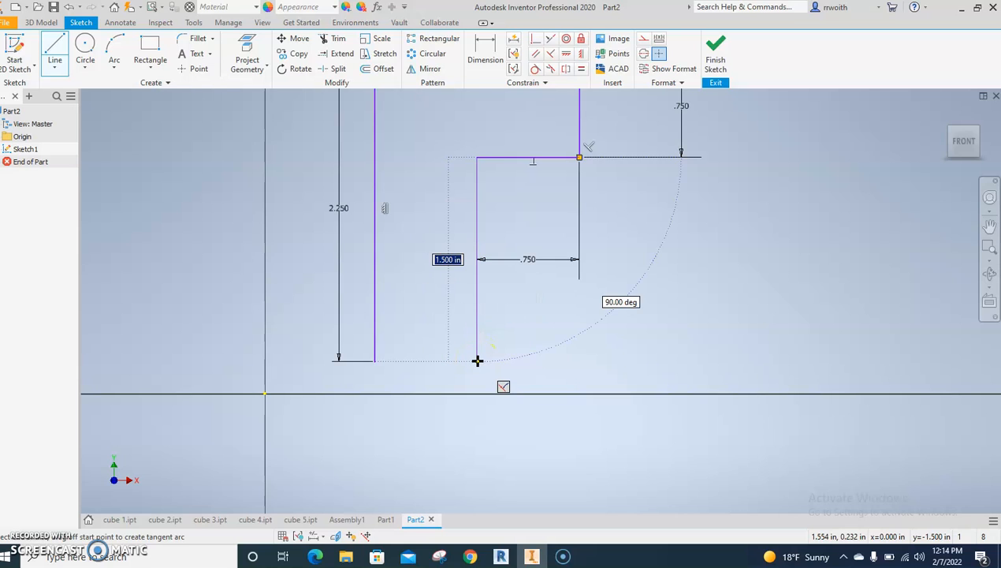
click(478, 360)
click(372, 361)
scroll(632, 367, down, 3)
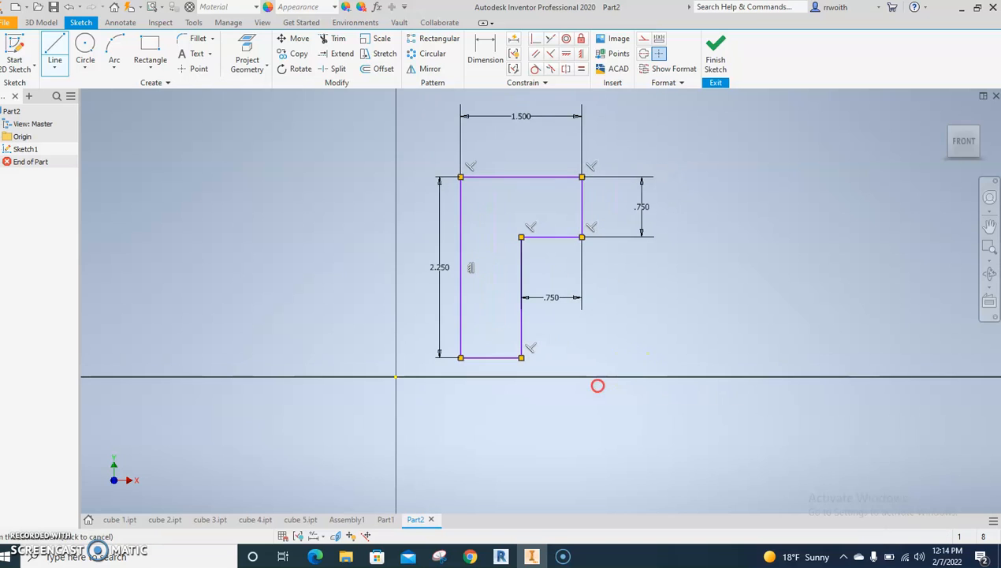
middle_drag(582, 377, 570, 387)
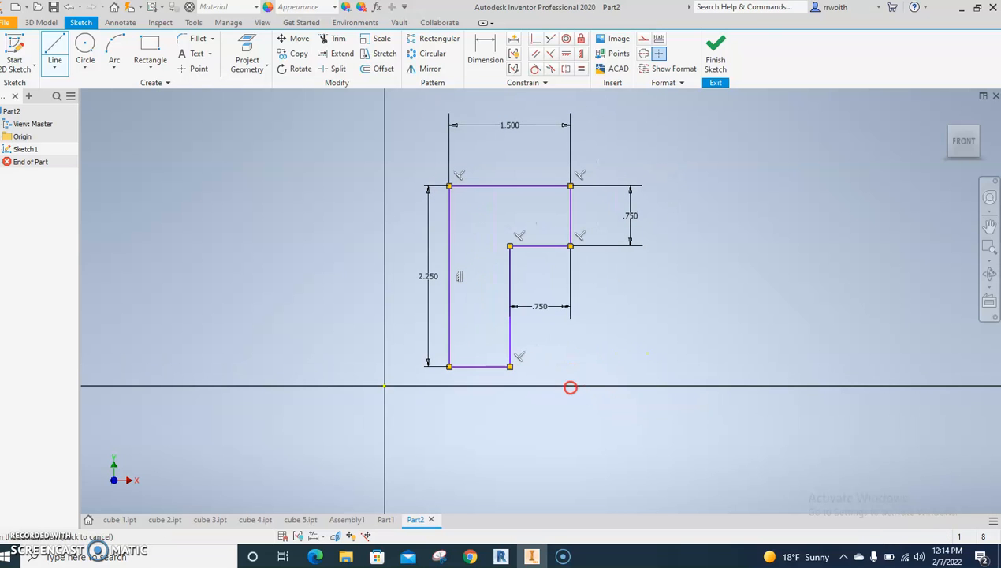
Finish the sketch and extrude the L-shaped profile 0.75 in
click(714, 63)
middle_drag(685, 234, 373, 345)
click(54, 49)
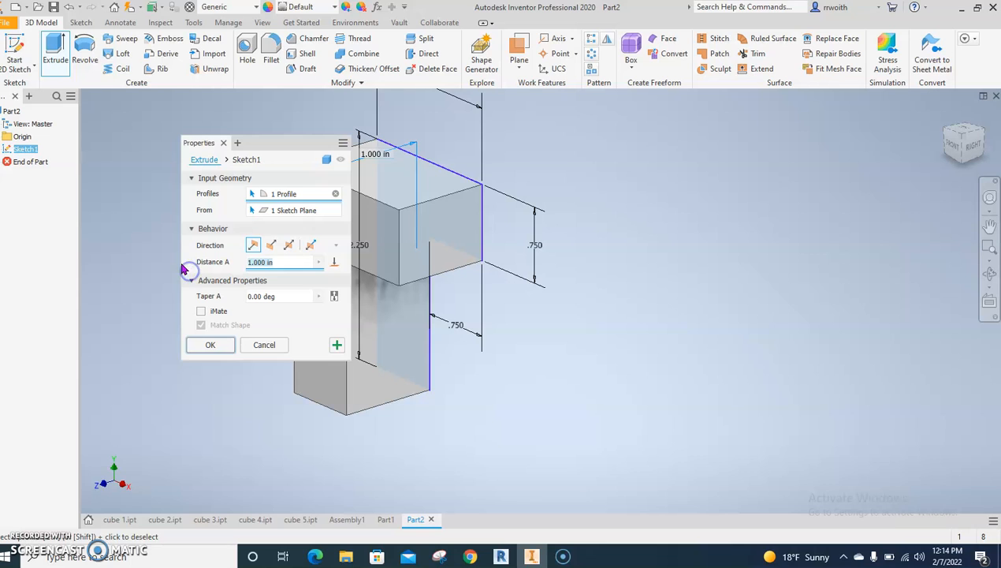
text(.75)
click(206, 344)
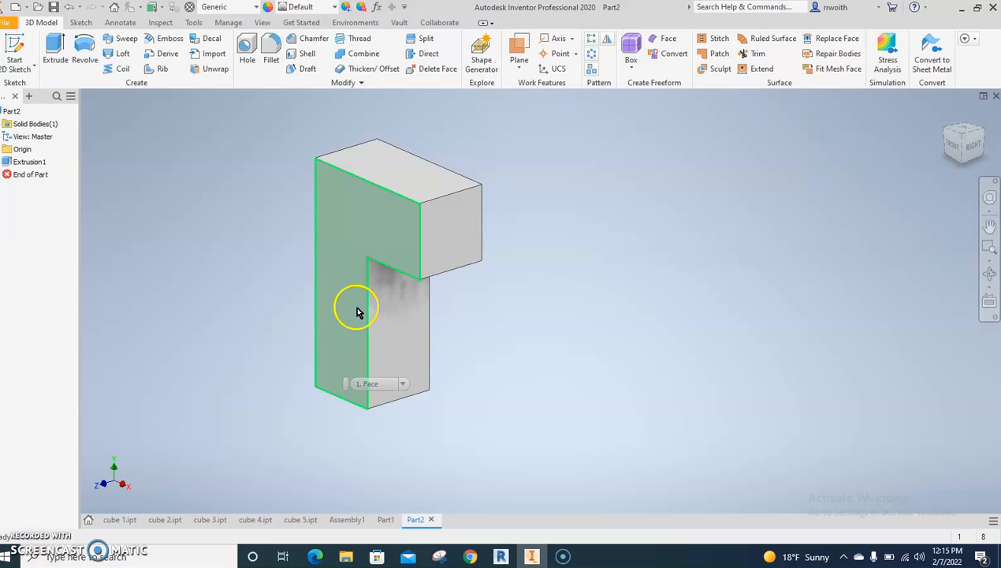
Look at the cube 1 part, return to Part2 and start a sketch on the L-shaped front face
click(115, 522)
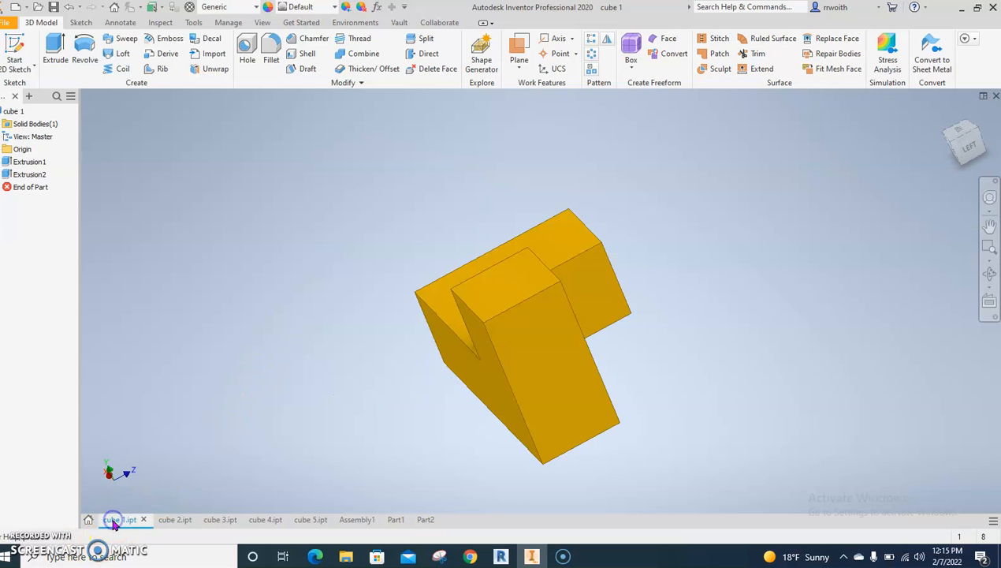
click(418, 525)
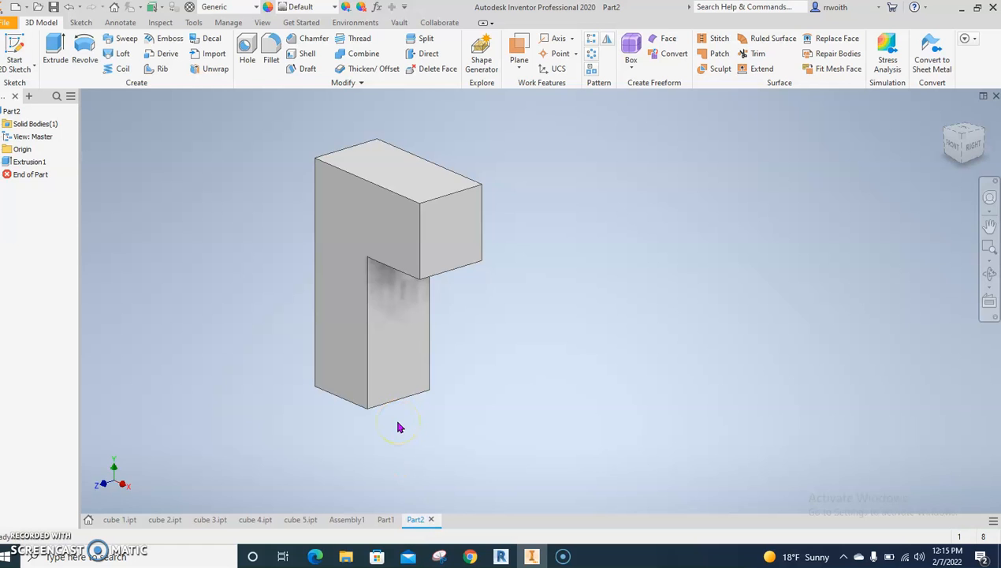
click(343, 367)
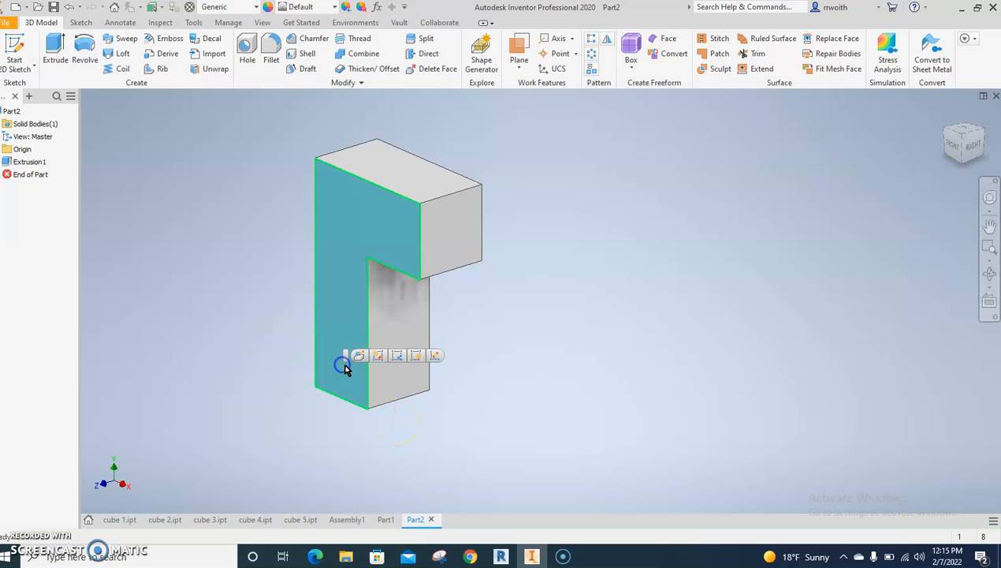
click(434, 356)
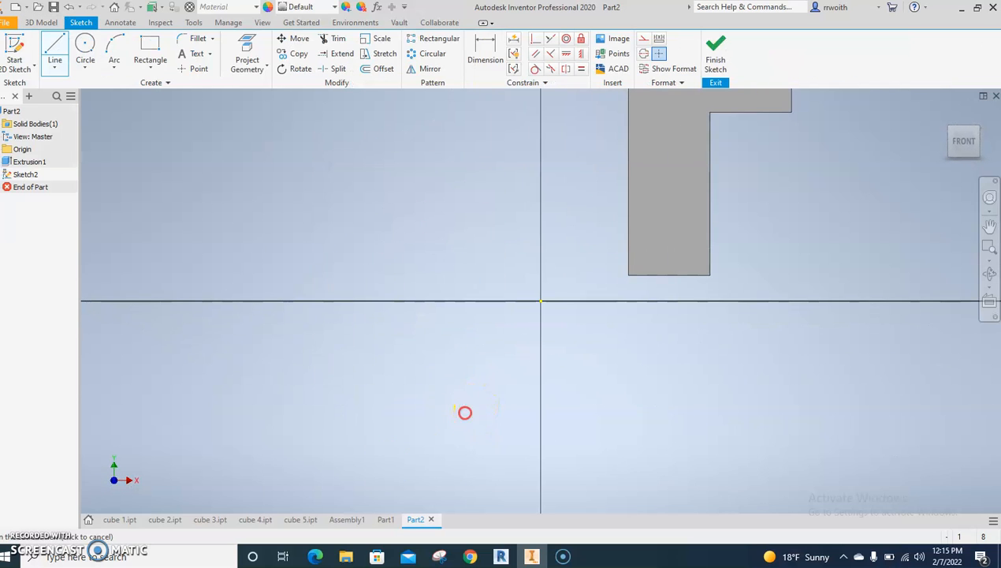
middle_drag(465, 412, 252, 500)
Draw a 0.75 by 0.75 in rectangle over the lower end of the L-shaped face, starting at its lower-left corner
click(147, 45)
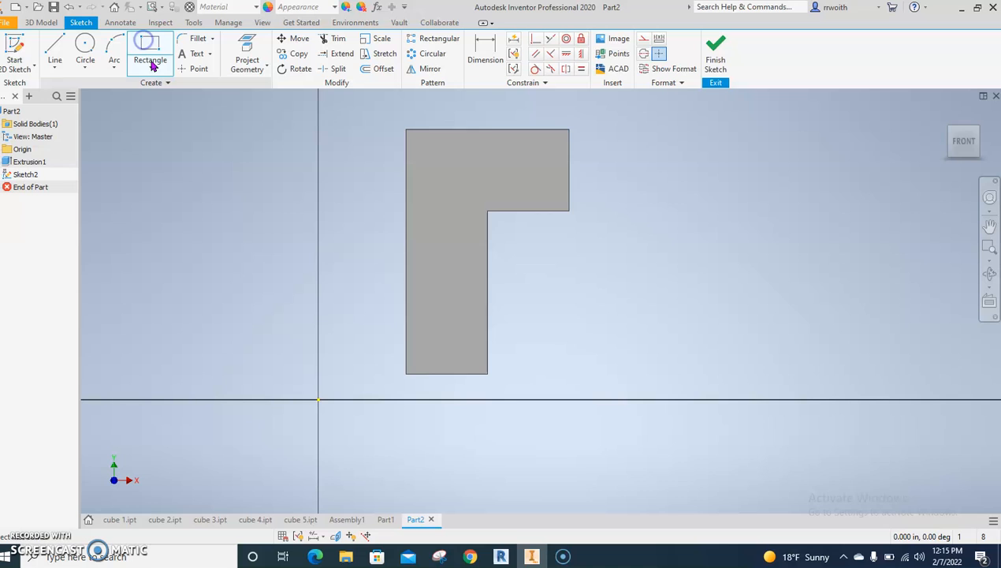
click(408, 373)
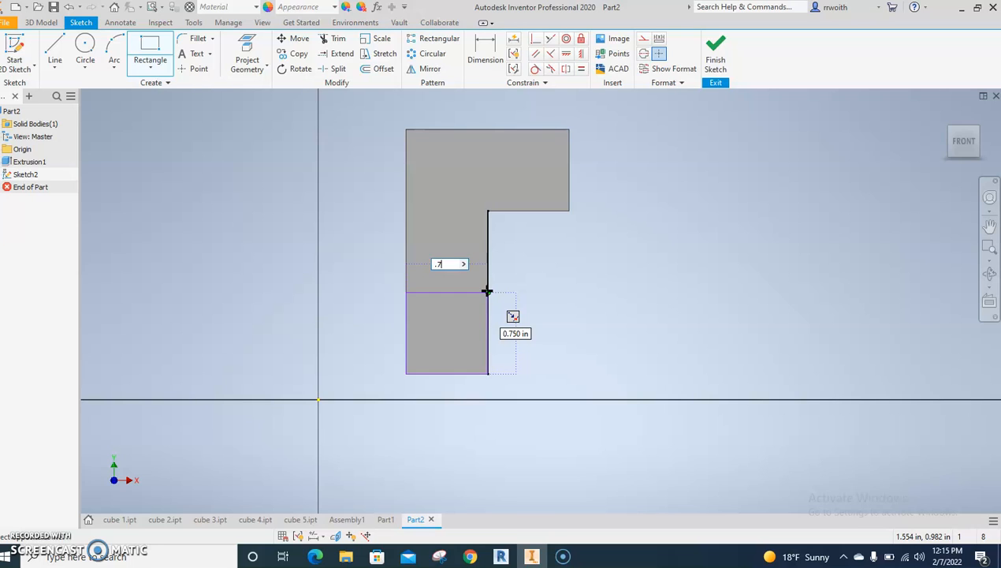
key(Tab)
text(.)
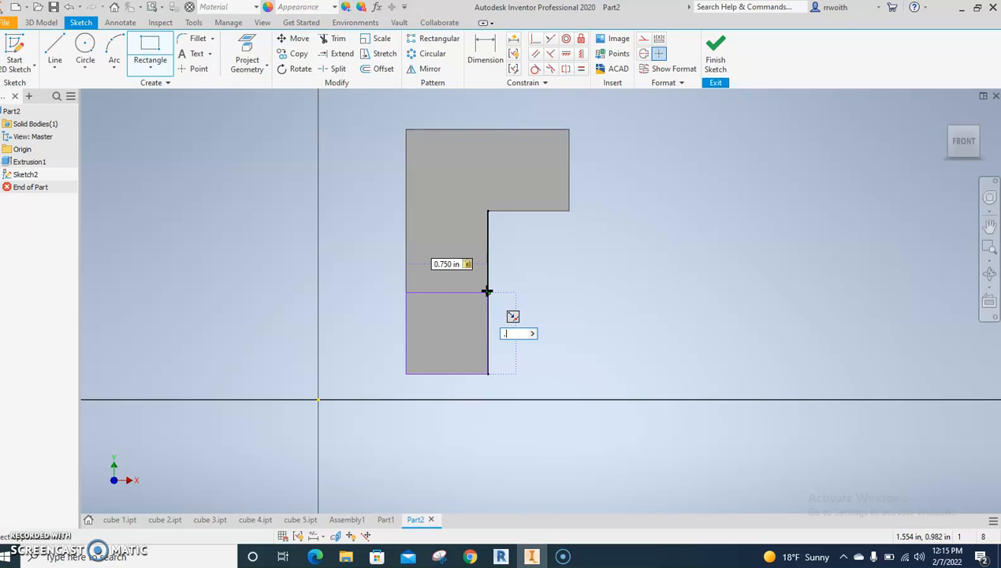
key(Return)
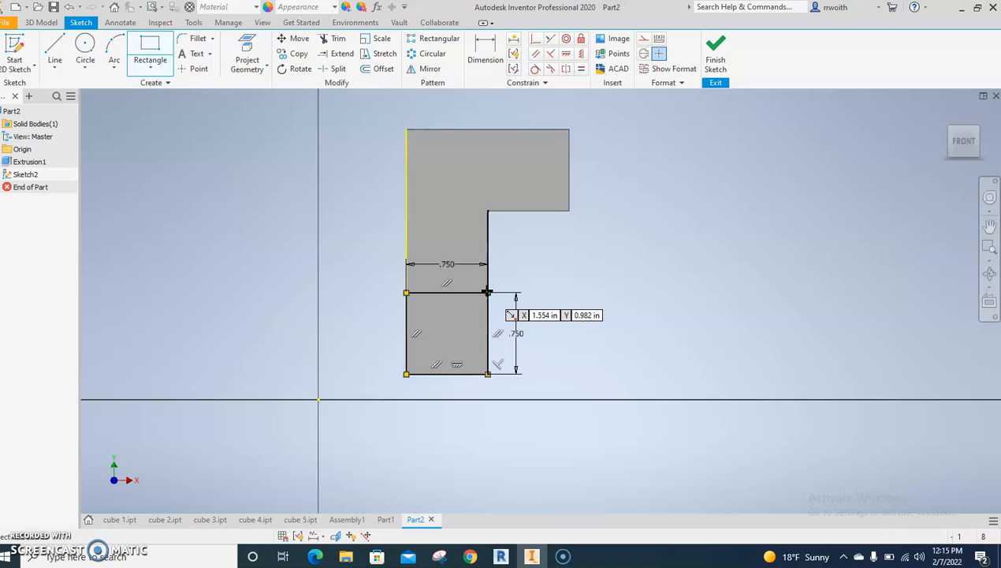
Finish the sketch and extrude the square 0.75 in outward from the front face, joined to the body
click(718, 57)
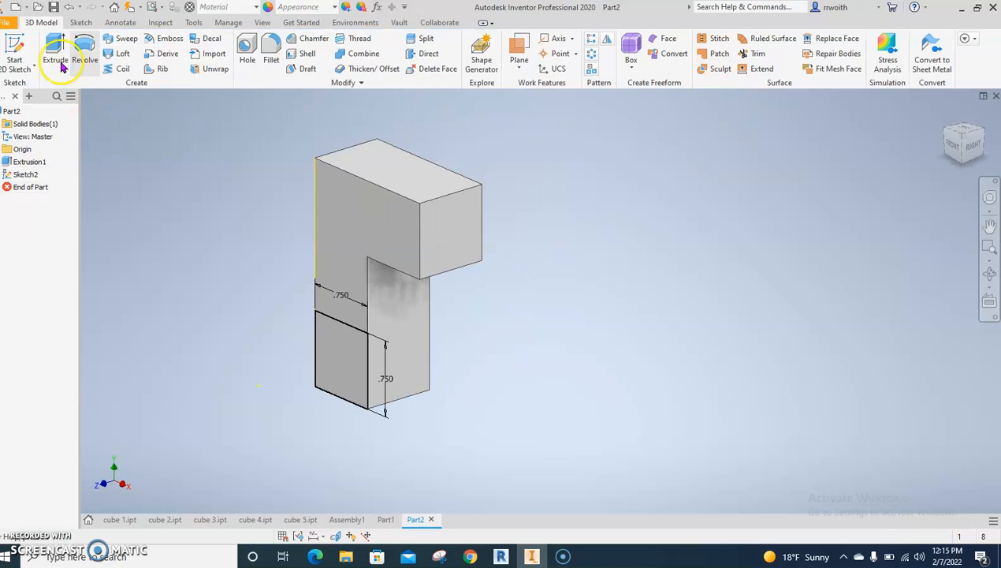
click(57, 53)
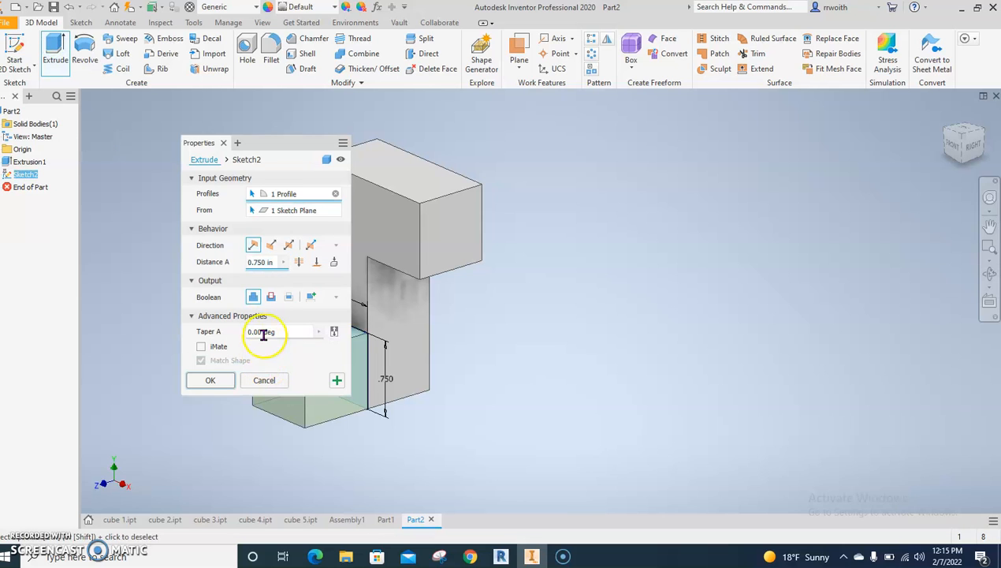
click(210, 380)
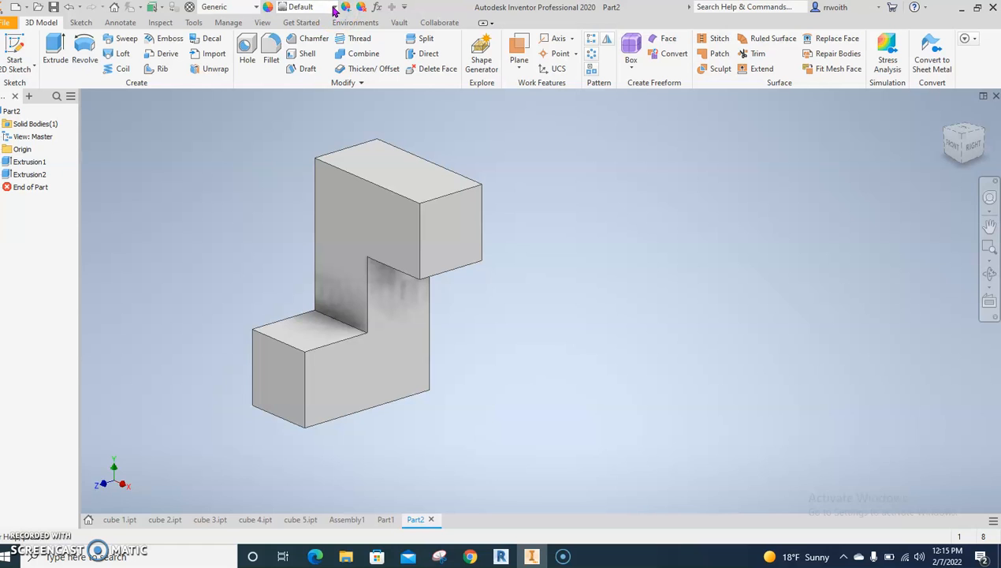
Try the Foil Gold appearance on the part, and replace it with Light Red
click(335, 7)
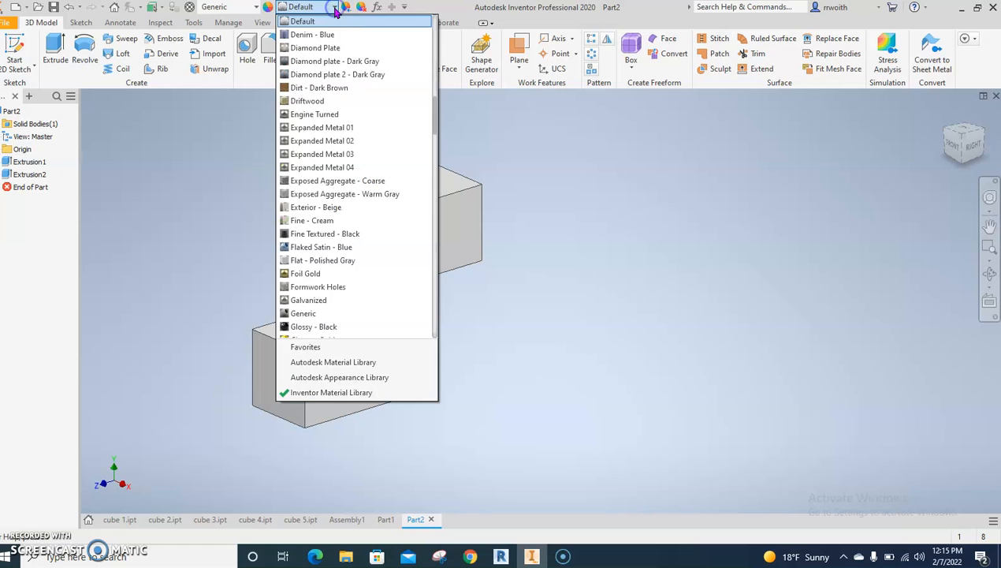
click(316, 274)
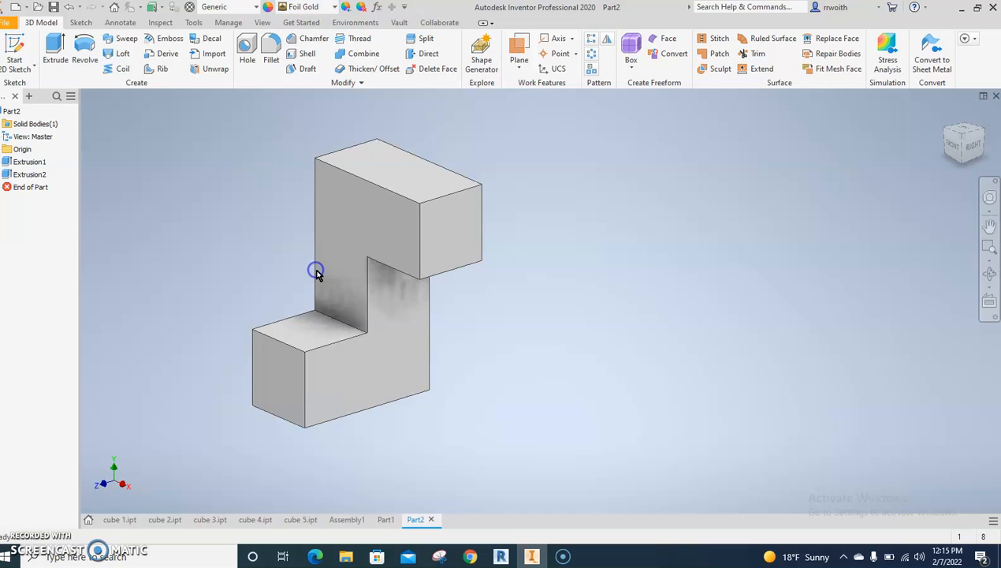
click(335, 7)
scroll(327, 304, down, 3)
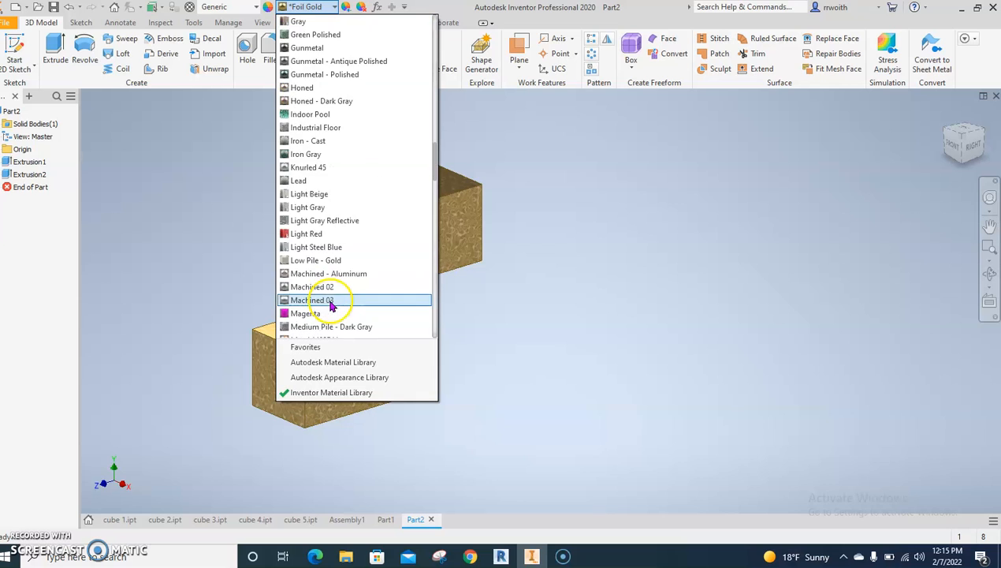
click(343, 230)
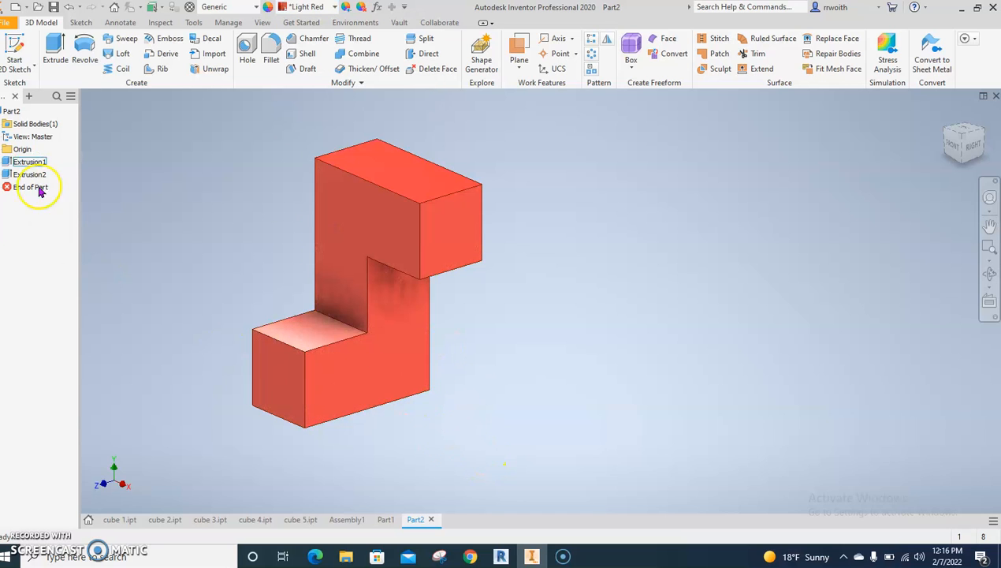
Start saving a copy of the part and create a folder inside intro, named with the author's surname followed by "block"
click(7, 23)
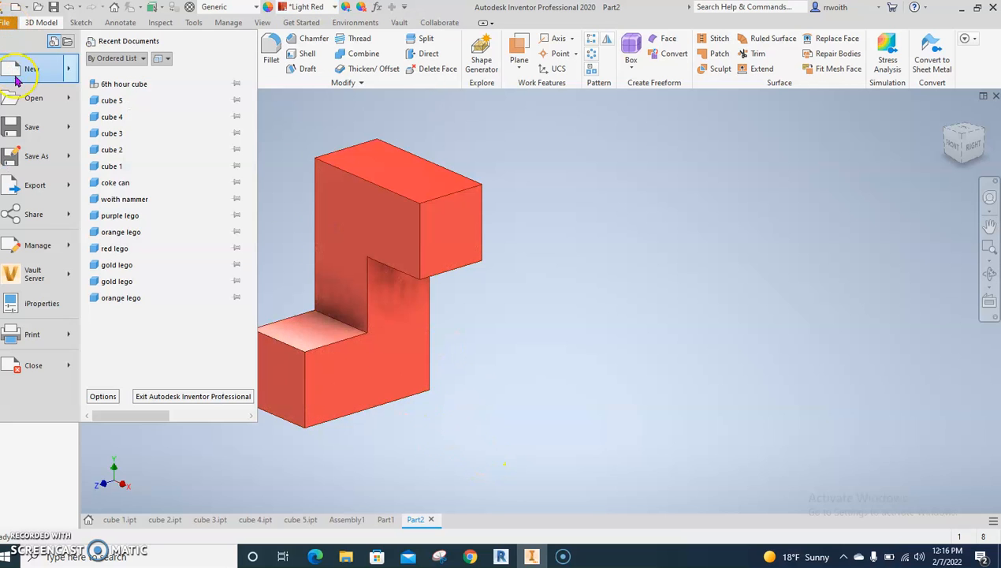
click(29, 162)
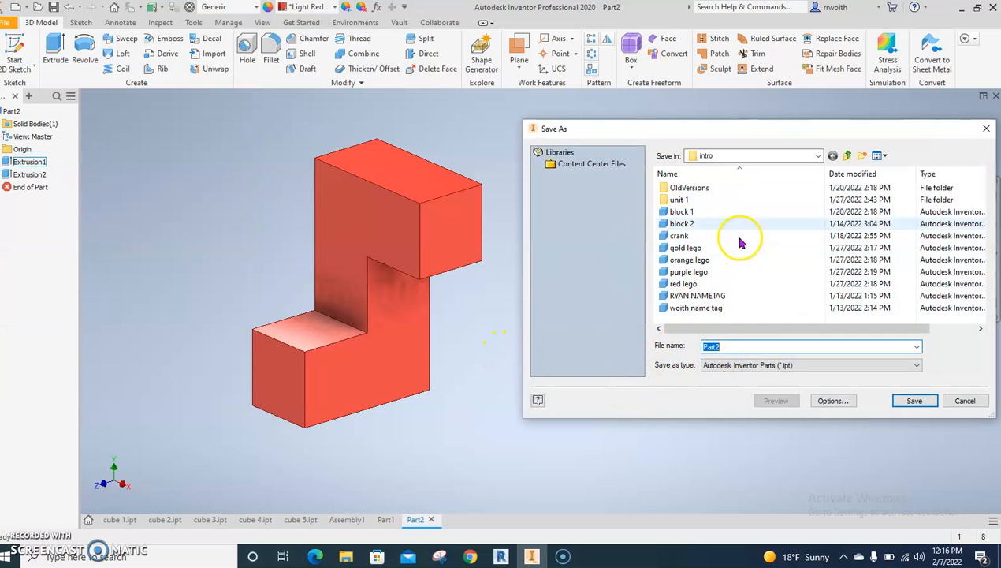
drag(750, 128, 676, 93)
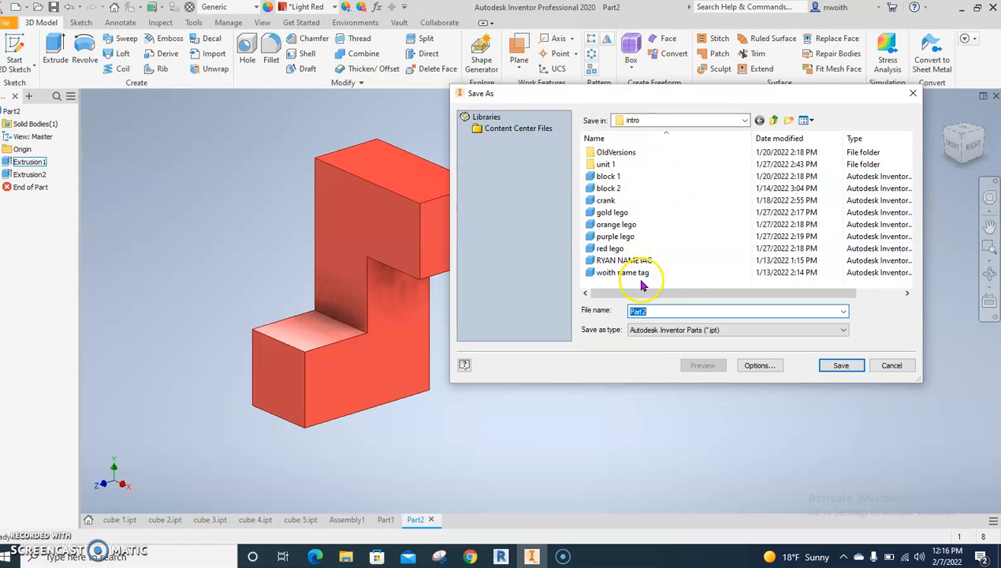
click(789, 121)
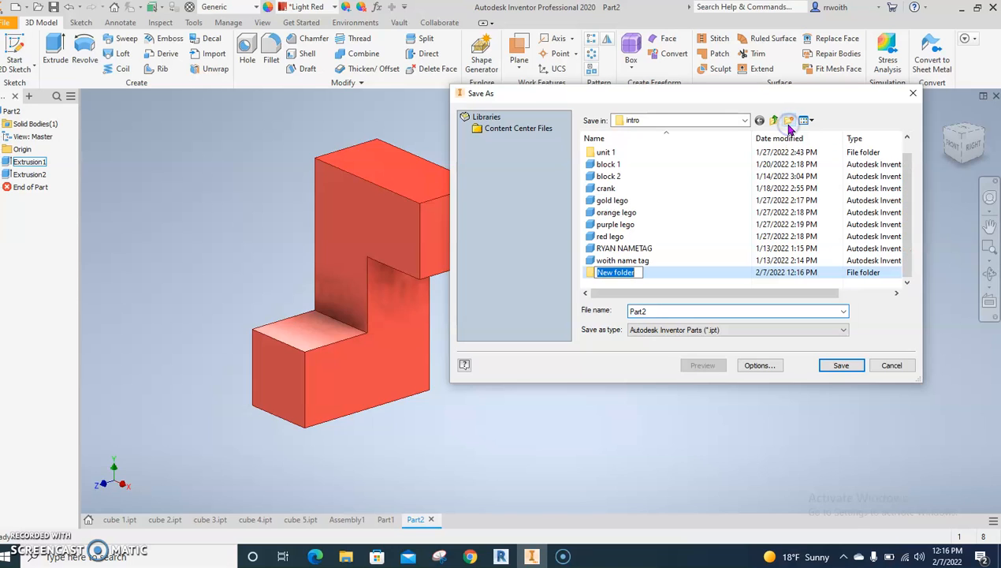
text(woith block)
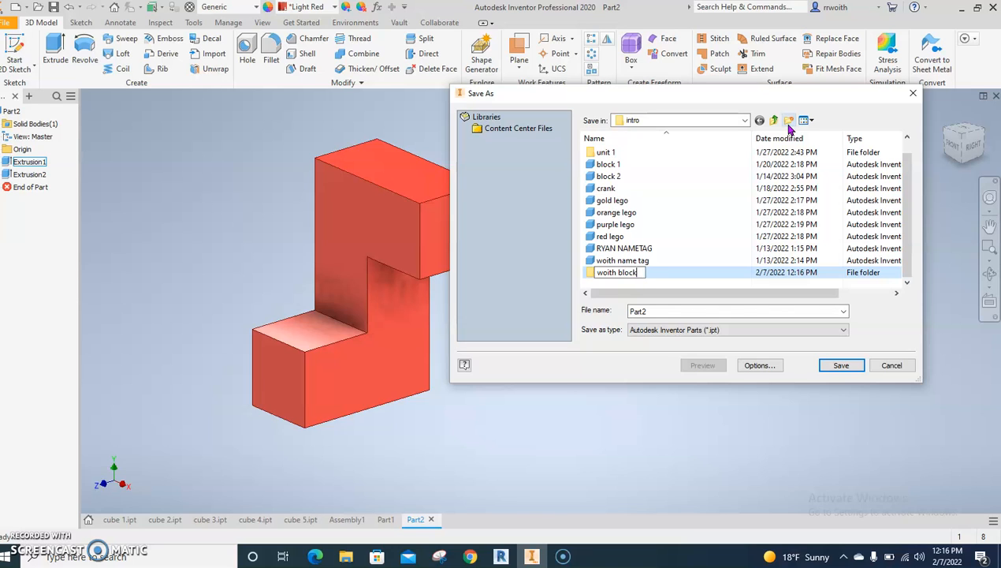
key(Return)
click(701, 278)
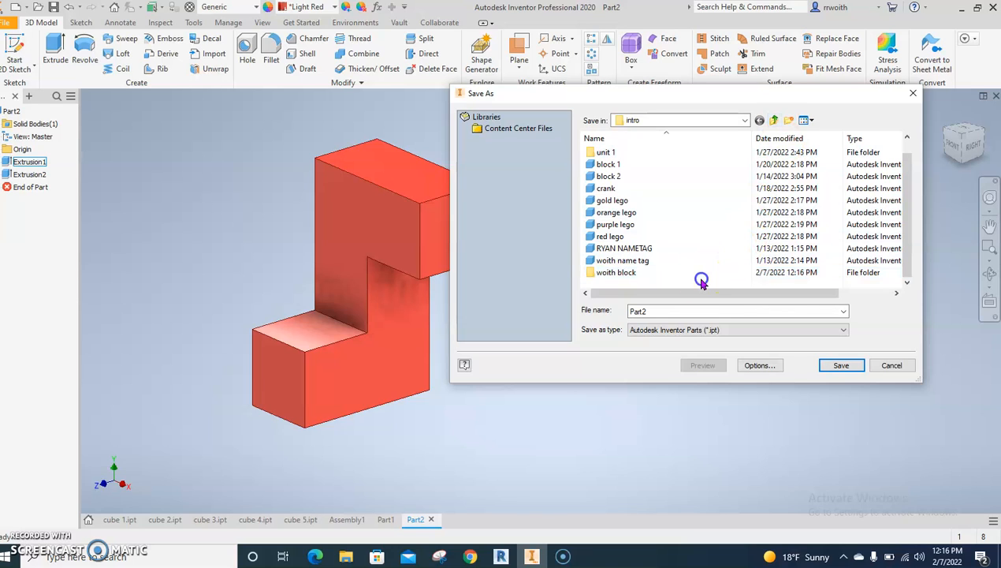
Save the part as wb1 in the newly created block folder, as an Inventor part file
double_click(675, 273)
click(662, 329)
click(596, 320)
drag(677, 311, 578, 314)
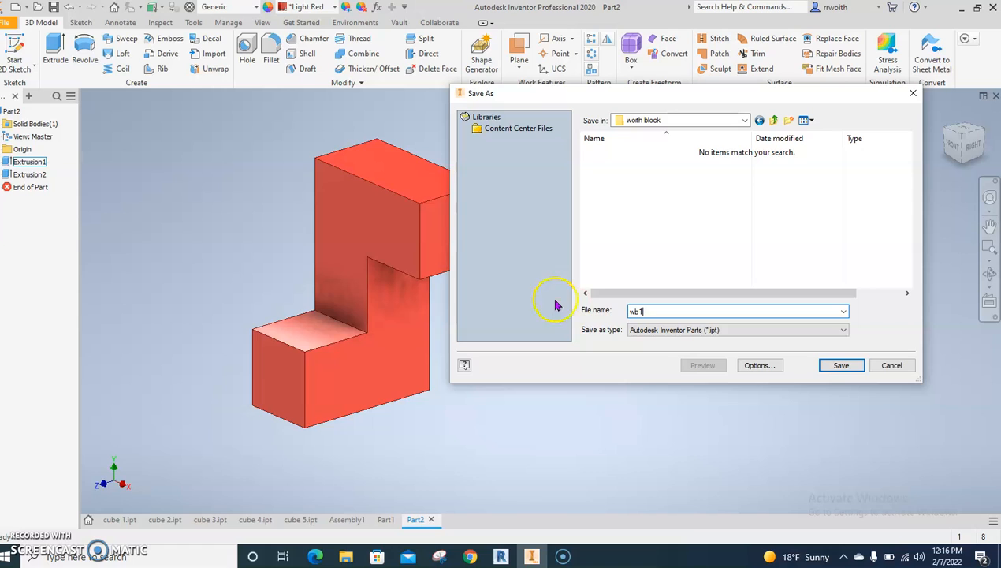
click(841, 365)
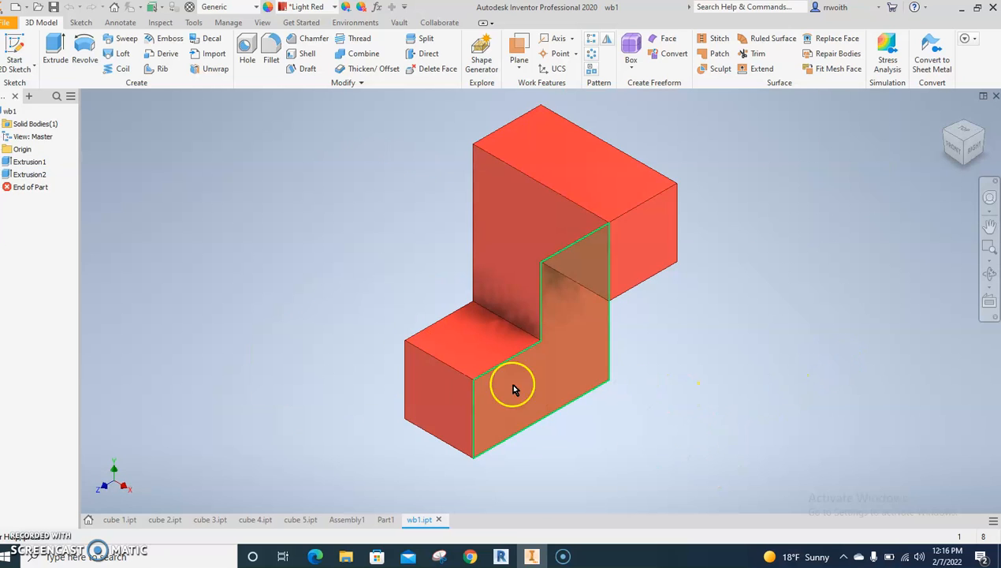
click(30, 555)
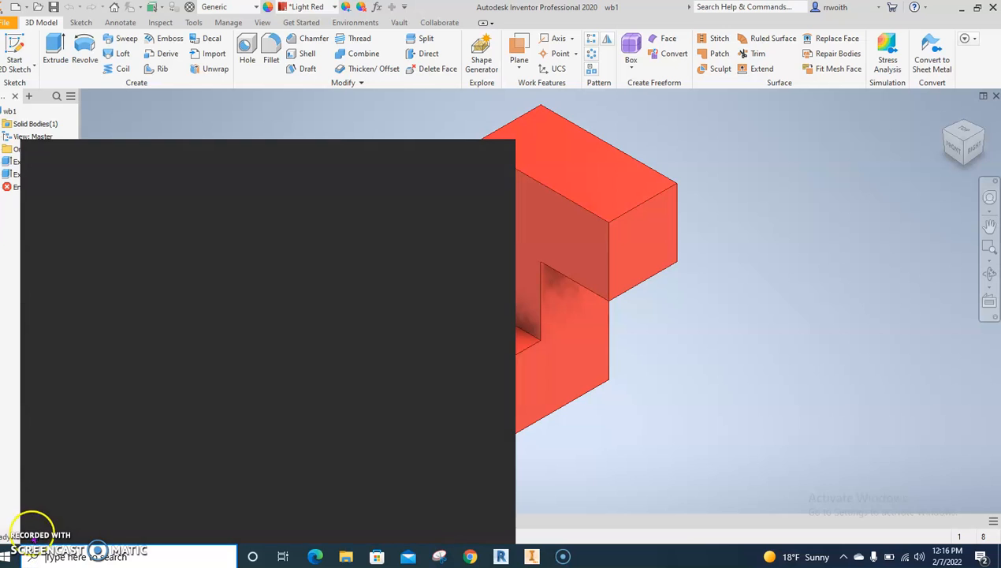
click(709, 454)
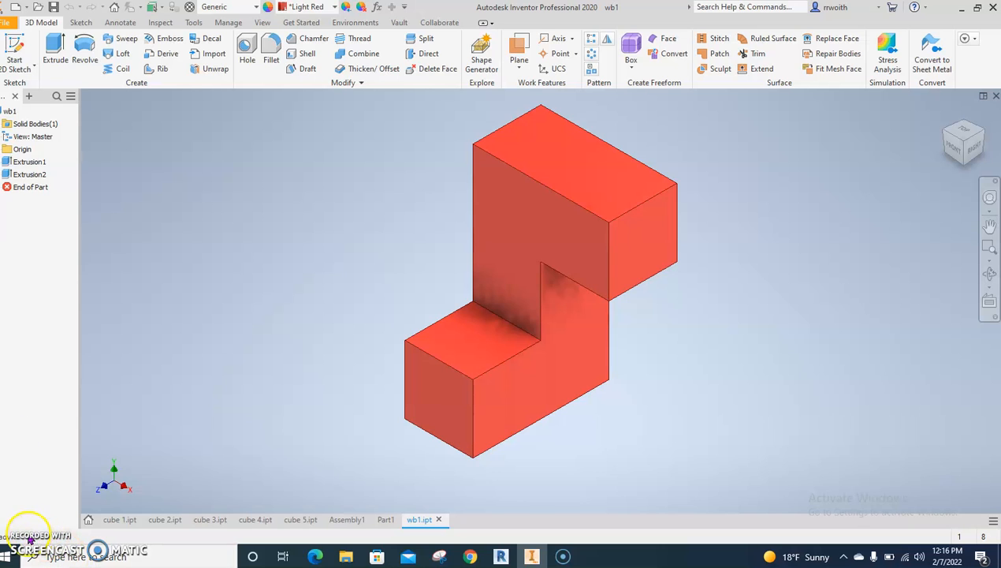
Create a new part from the Standard.ipt template and start a 2D sketch on the front (XY) plane
click(6, 22)
click(27, 71)
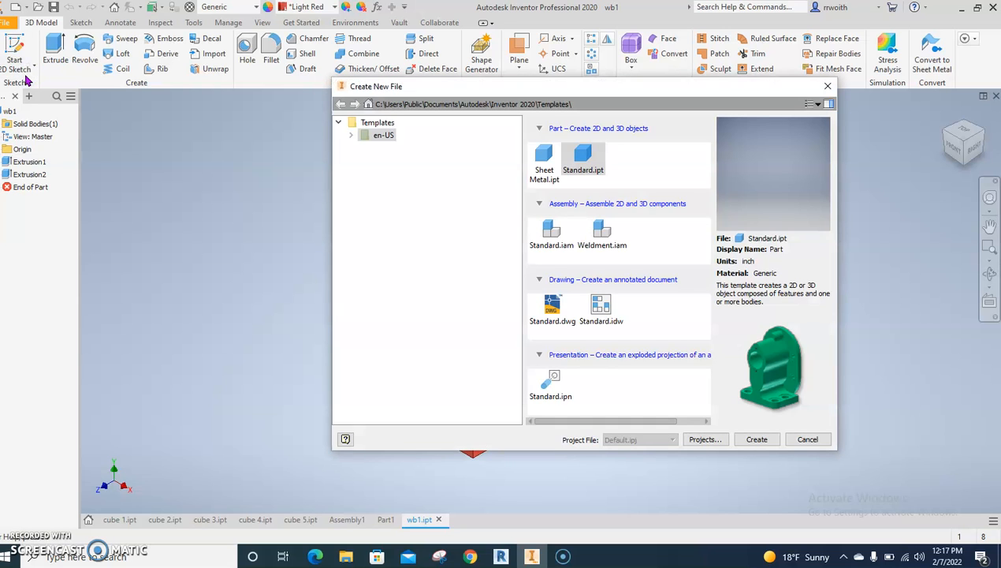
double_click(582, 158)
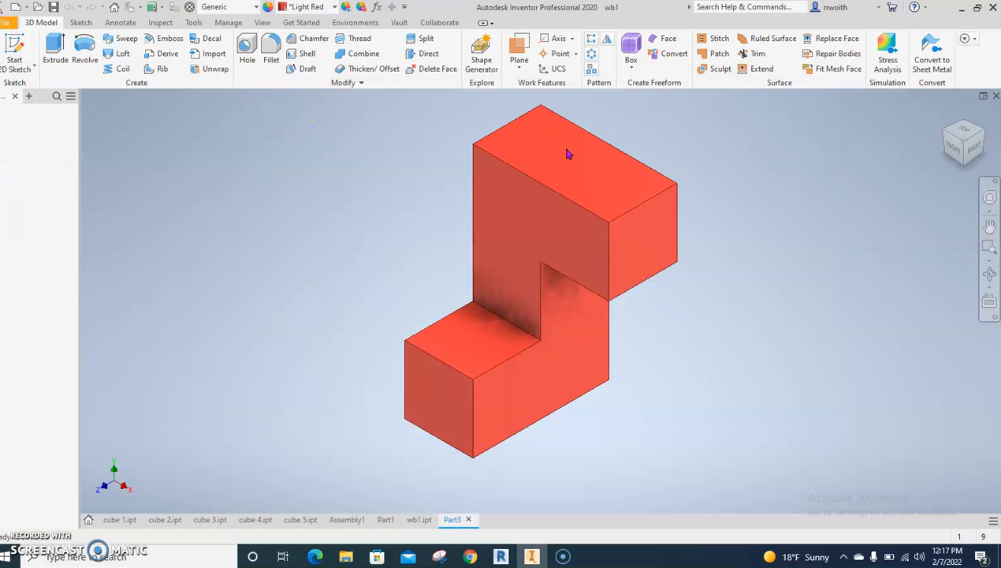
click(14, 49)
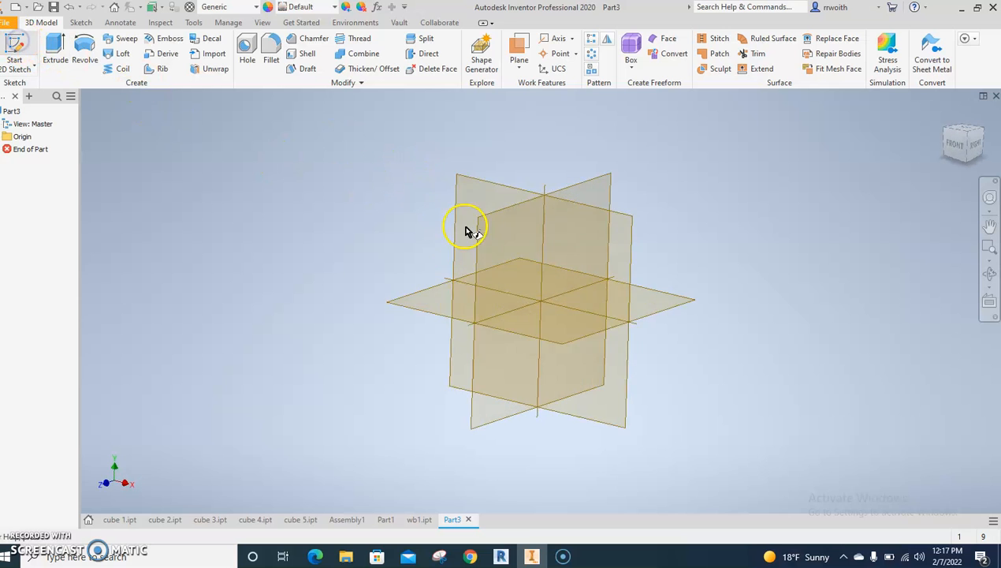
click(471, 175)
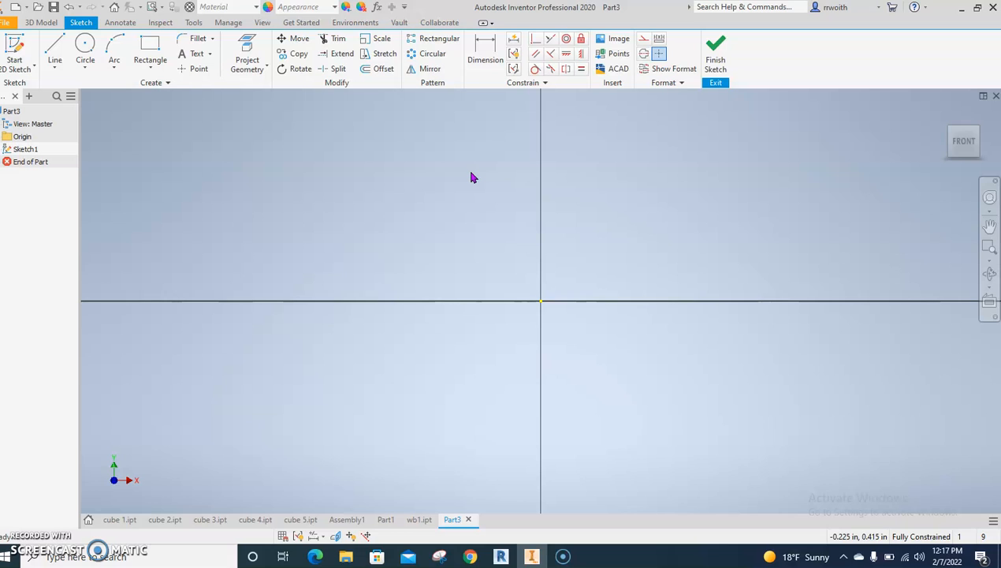
click(55, 49)
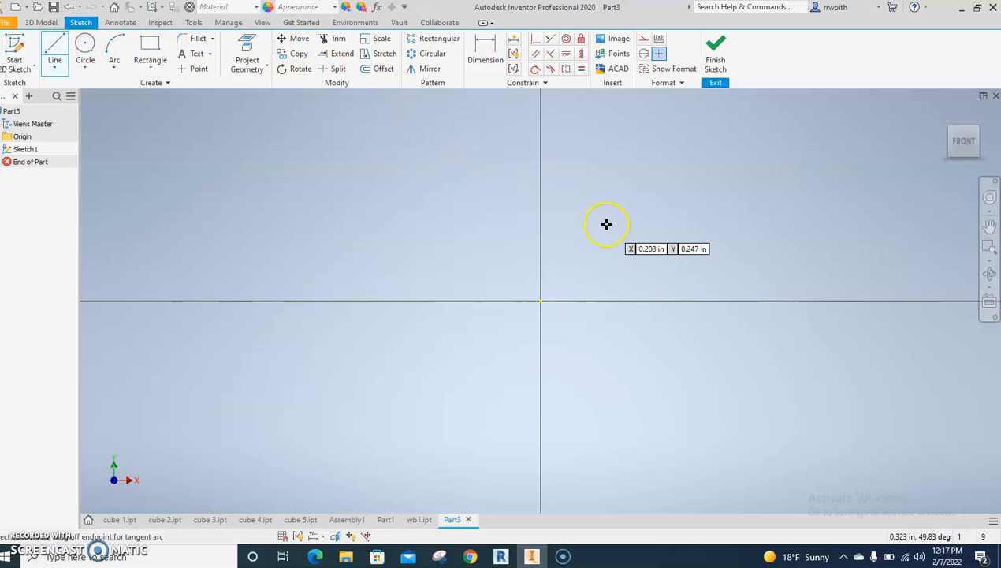
click(601, 274)
click(715, 320)
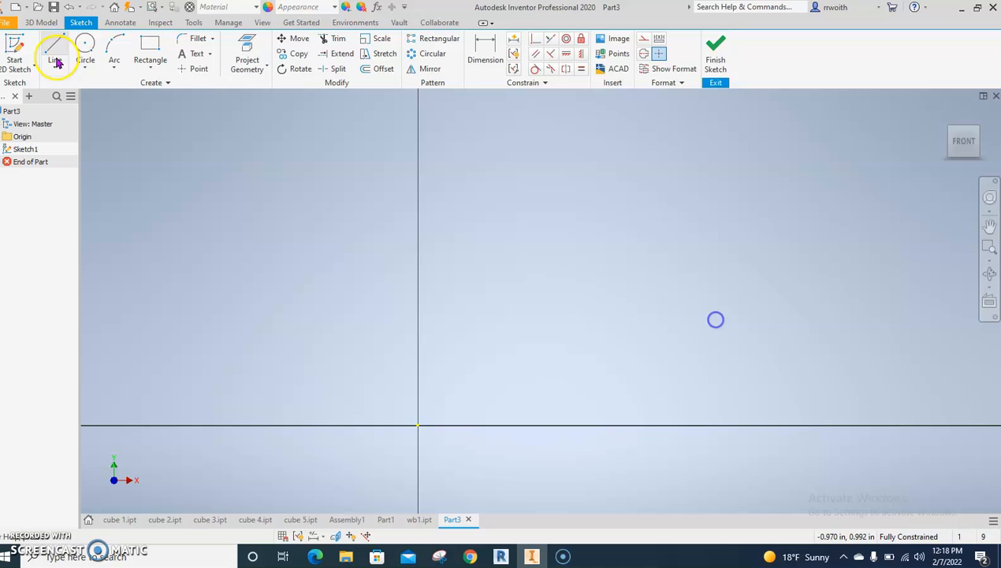
Draw a 1.5 in vertical line upward, starting above and right of the origin, and continue with a 0.75 in horizontal line to the right
click(52, 45)
click(502, 375)
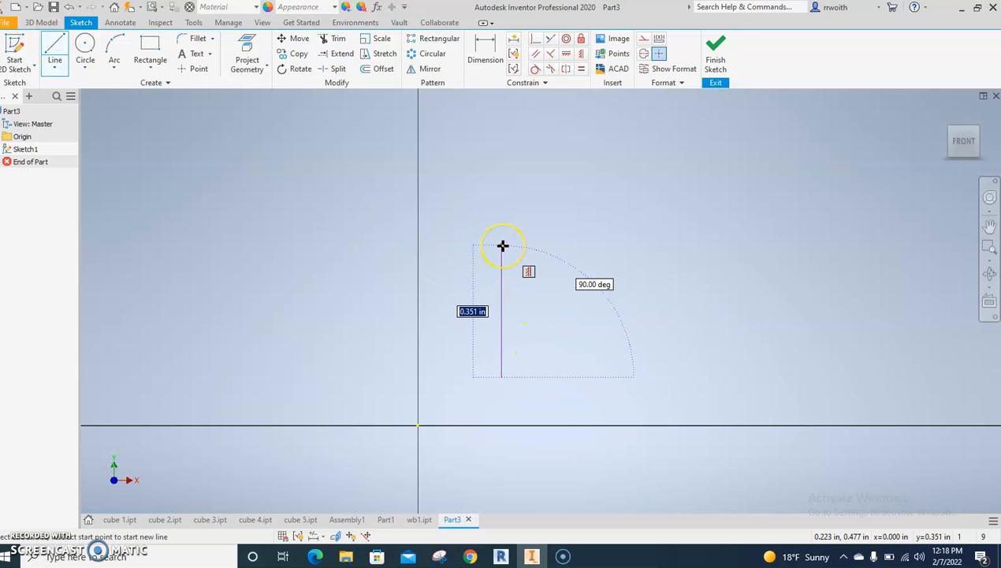
text(1.5)
key(Return)
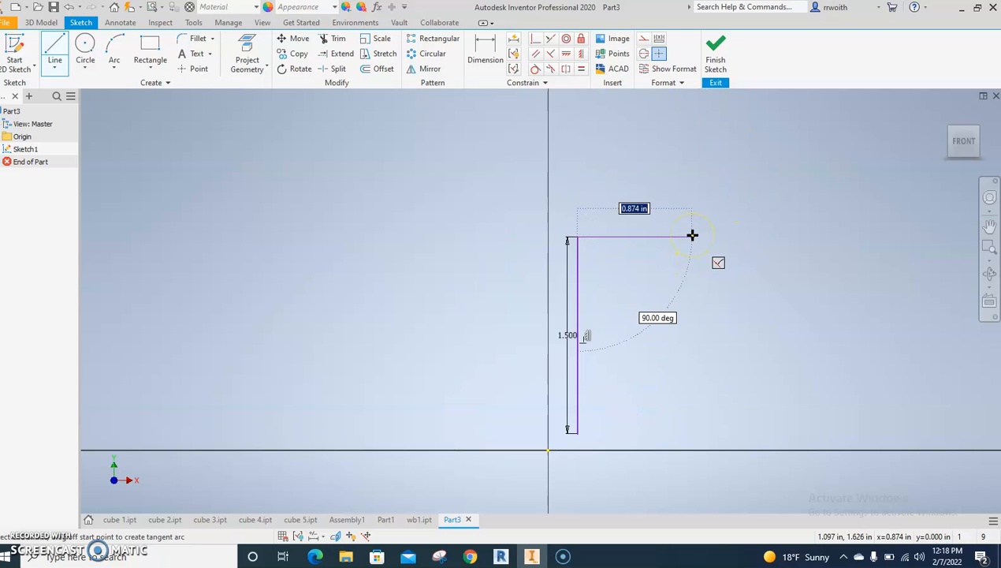
text(.)
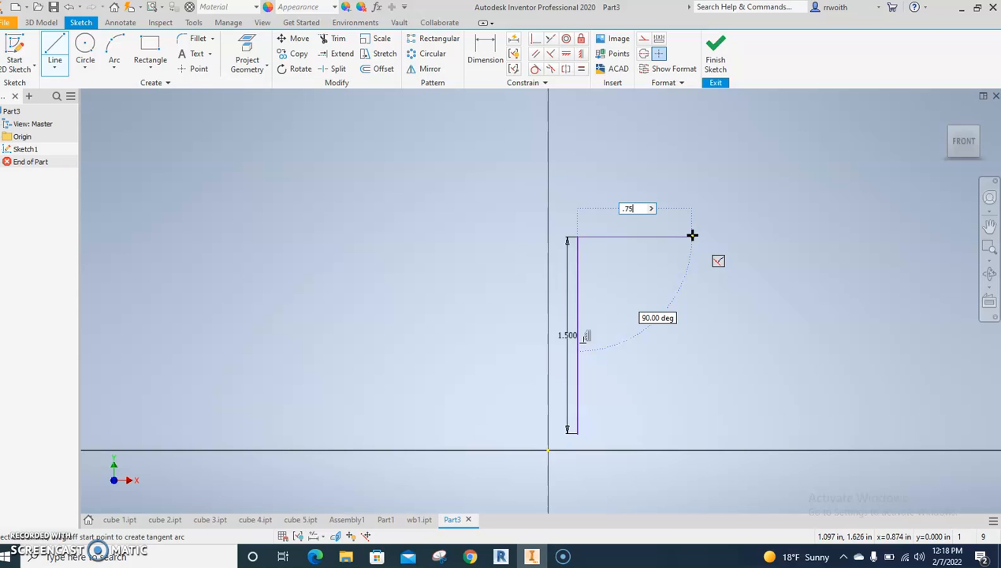
text(75)
key(Return)
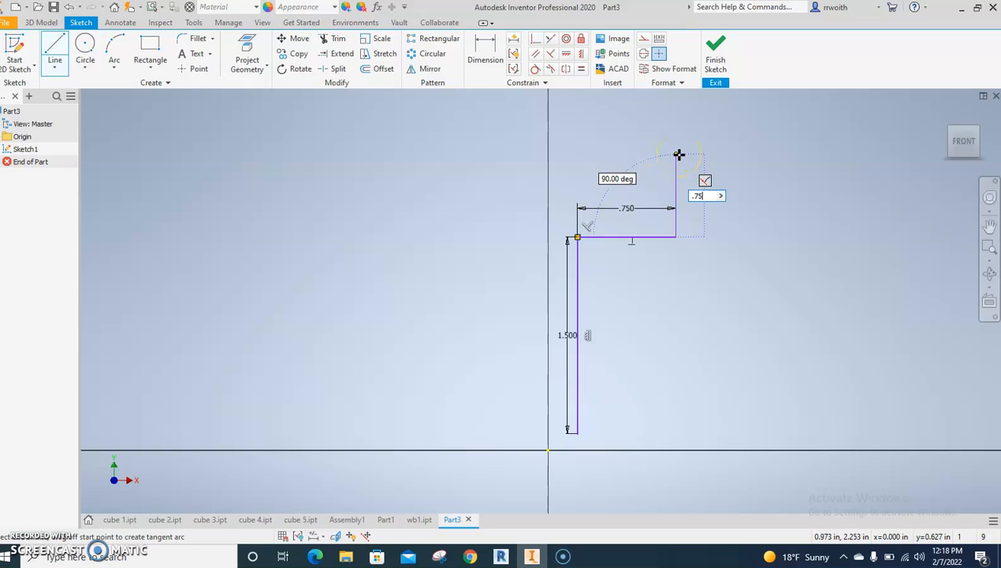
Continue the profile 0.75 in up and 0.75 in right, then down level with the starting point and back to it to close the outline
key(Return)
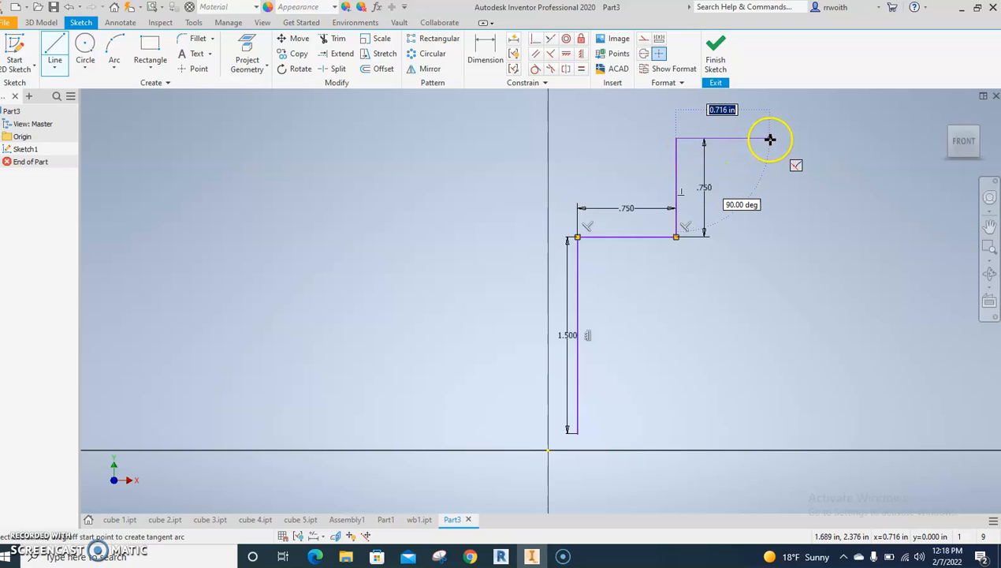
text(.75)
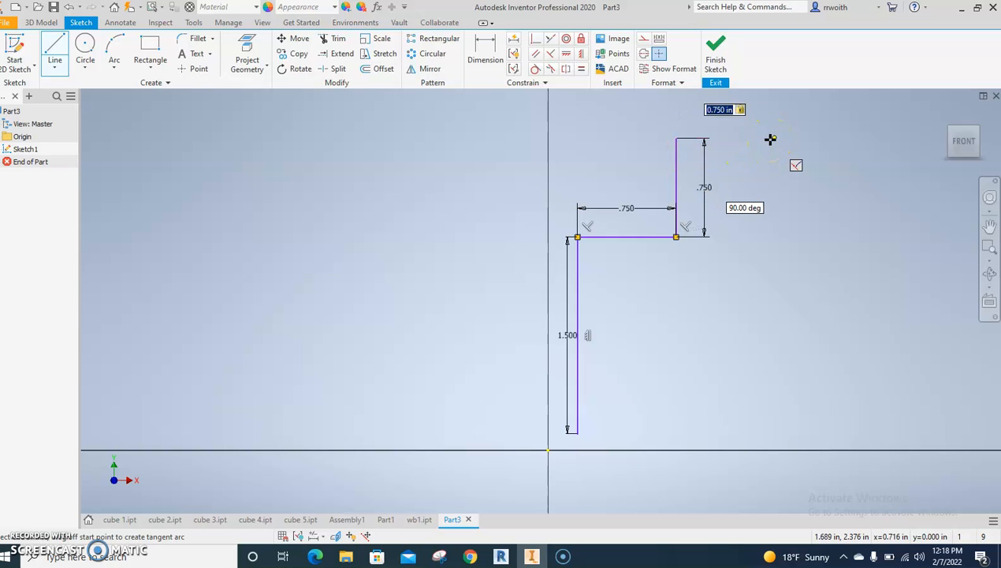
key(Return)
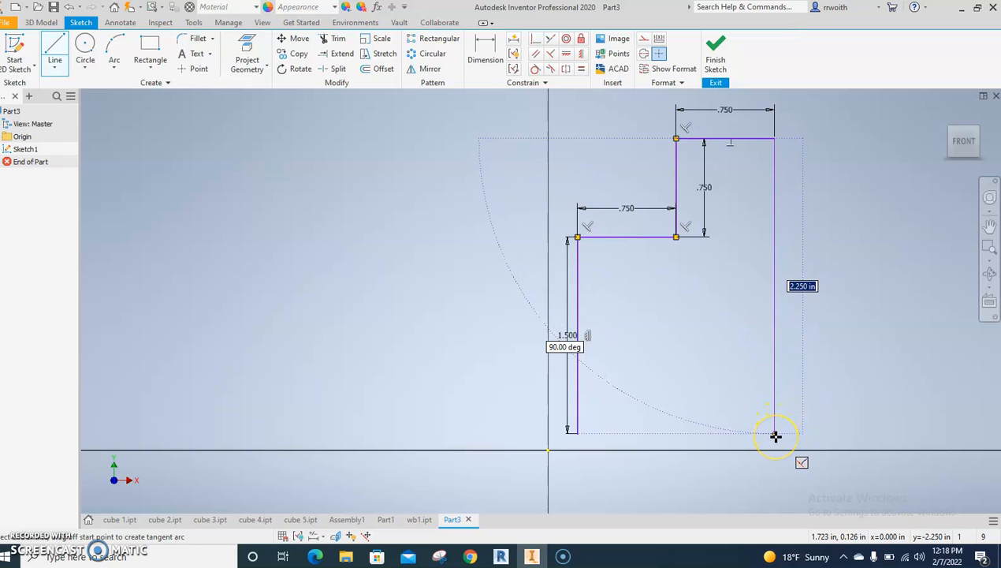
click(776, 436)
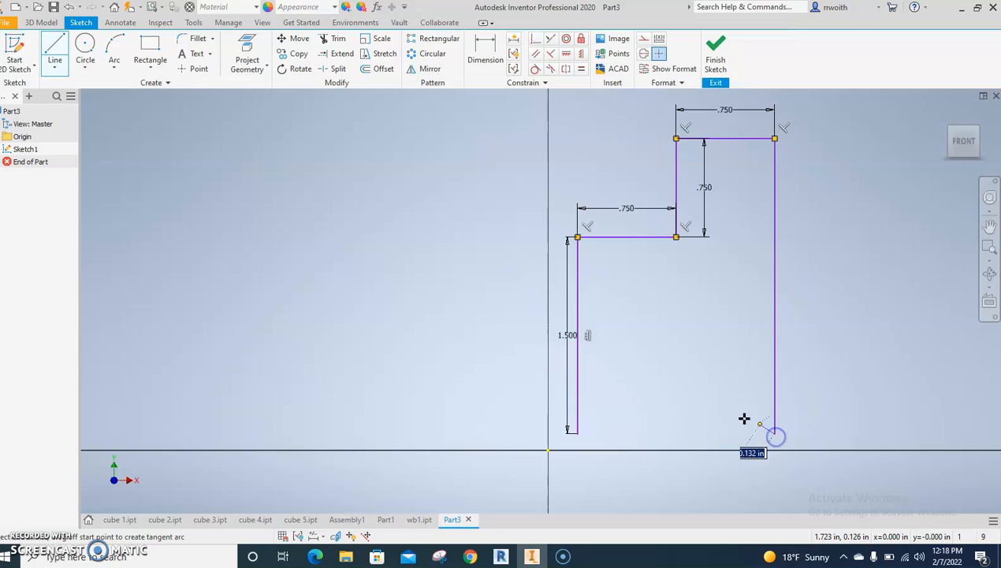
click(578, 433)
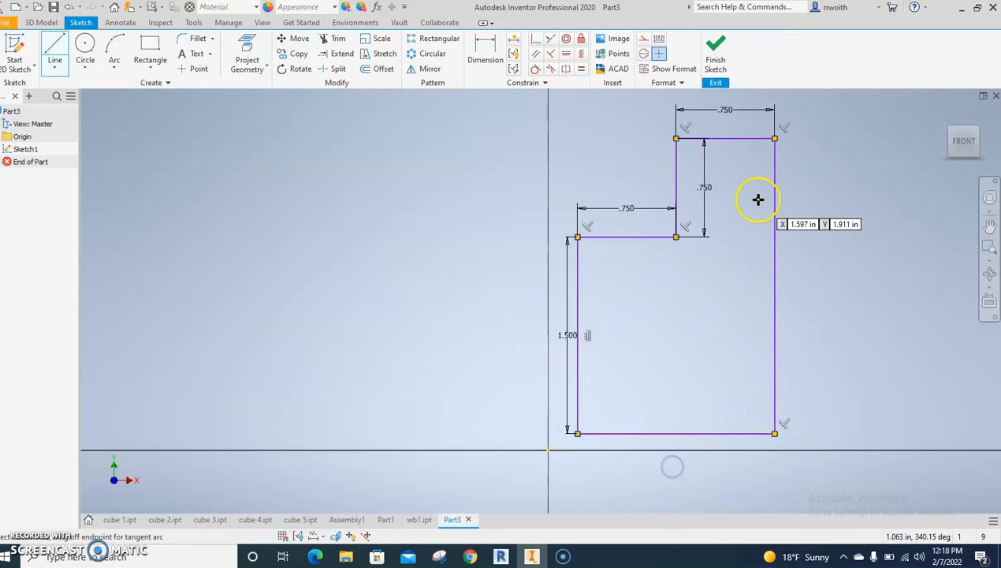
Finish the sketch and extrude the stepped profile 0.75 in
click(716, 63)
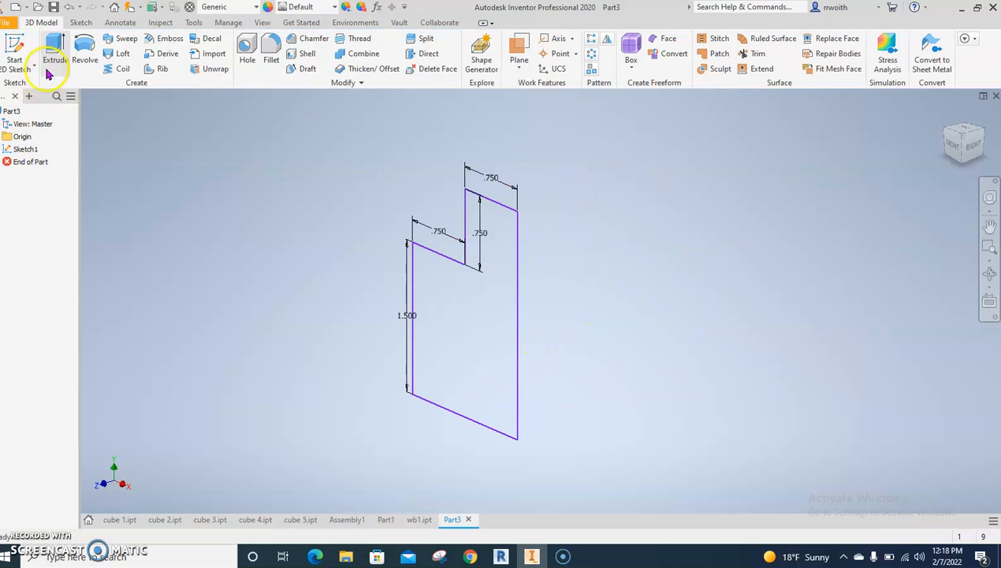
click(55, 50)
text(.75)
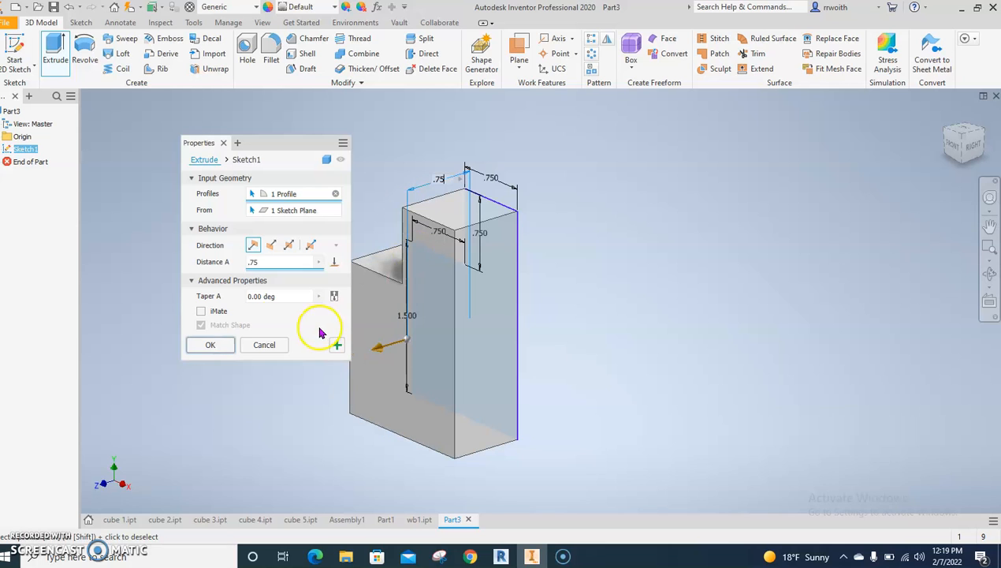
click(216, 344)
Start a new sketch on the stepped front face of the extruded body
scroll(260, 363, down, 3)
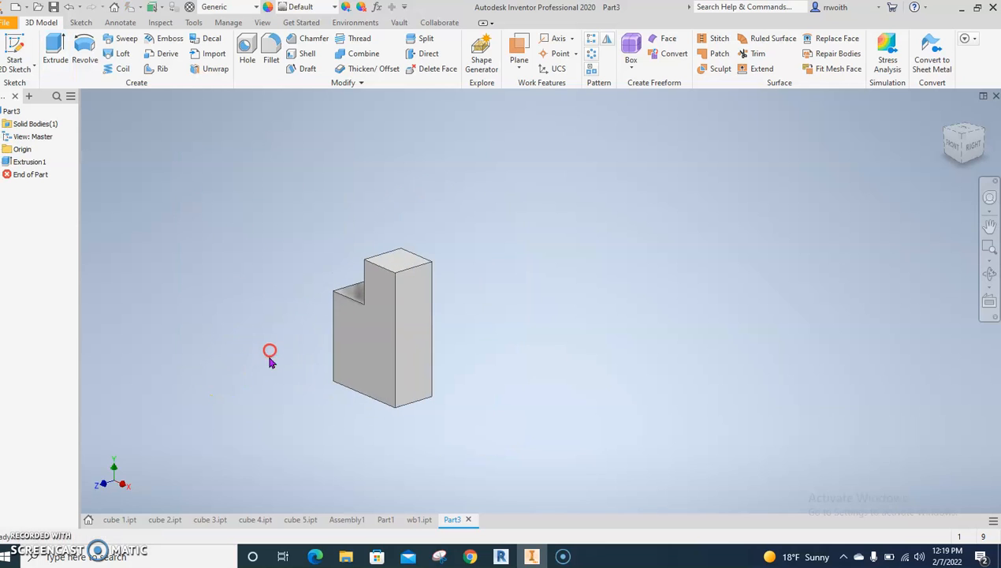
shift+middle_drag(375, 414, 390, 432)
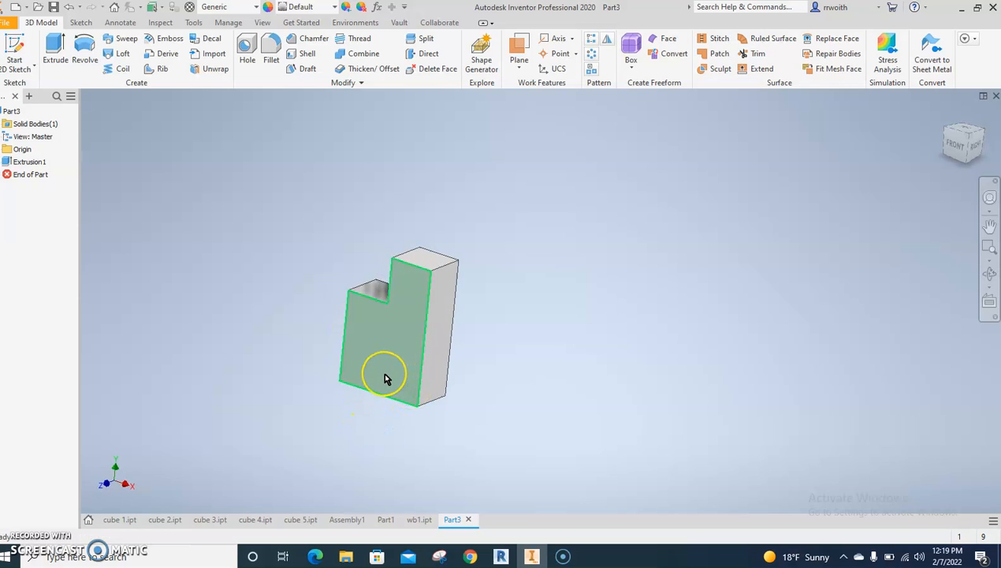
click(394, 364)
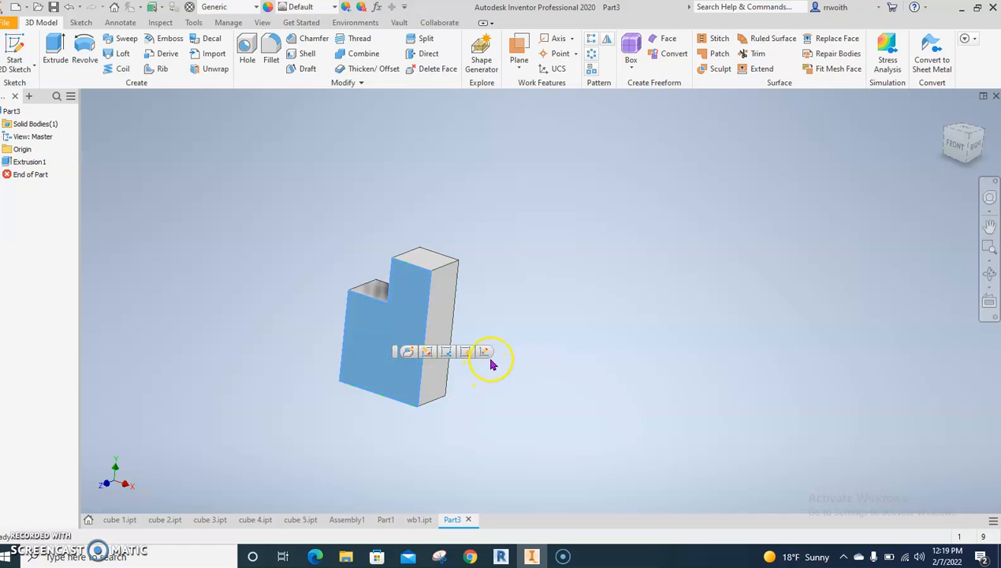
click(485, 354)
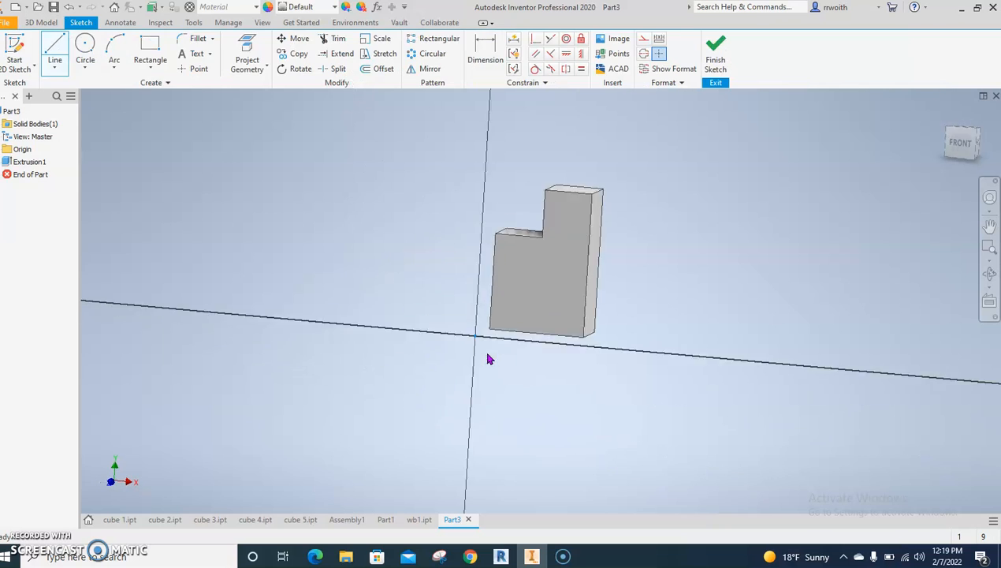
Draw a 0.75 by 0.75 in rectangle on the front face, starting at its lower-right corner and extending up and to the left
click(157, 43)
scroll(629, 286, down, 4)
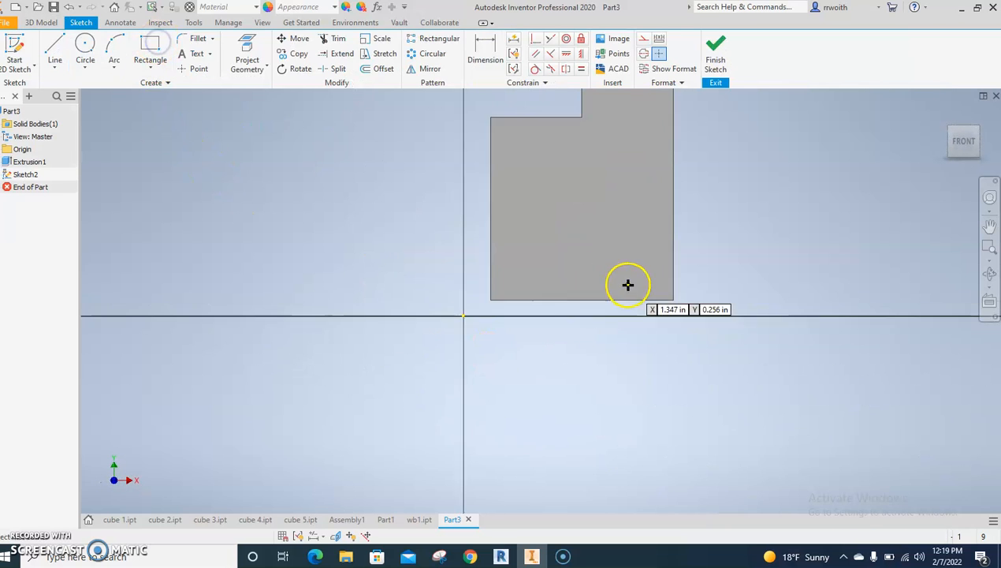
scroll(663, 330, up, 3)
middle_drag(622, 369, 460, 396)
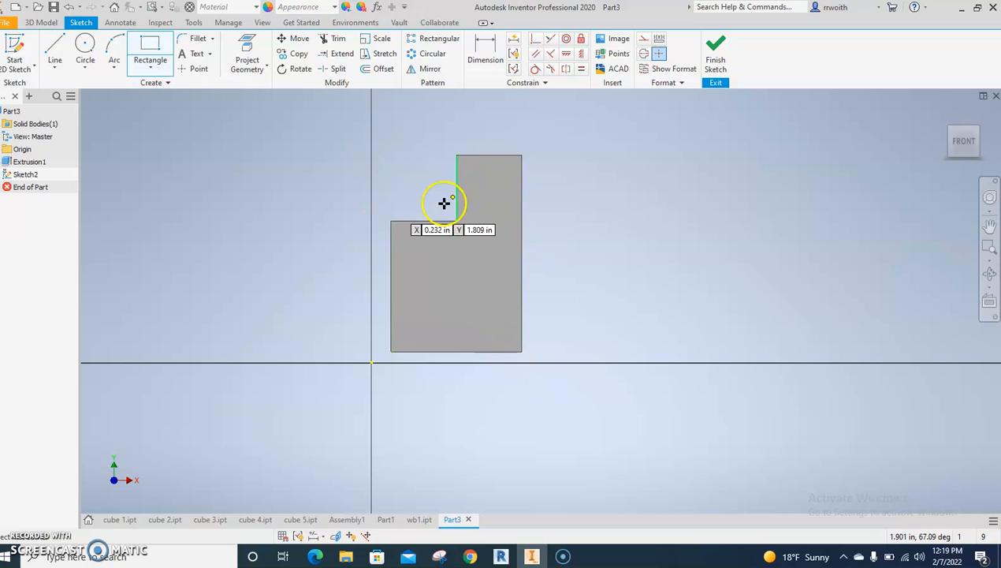
click(521, 352)
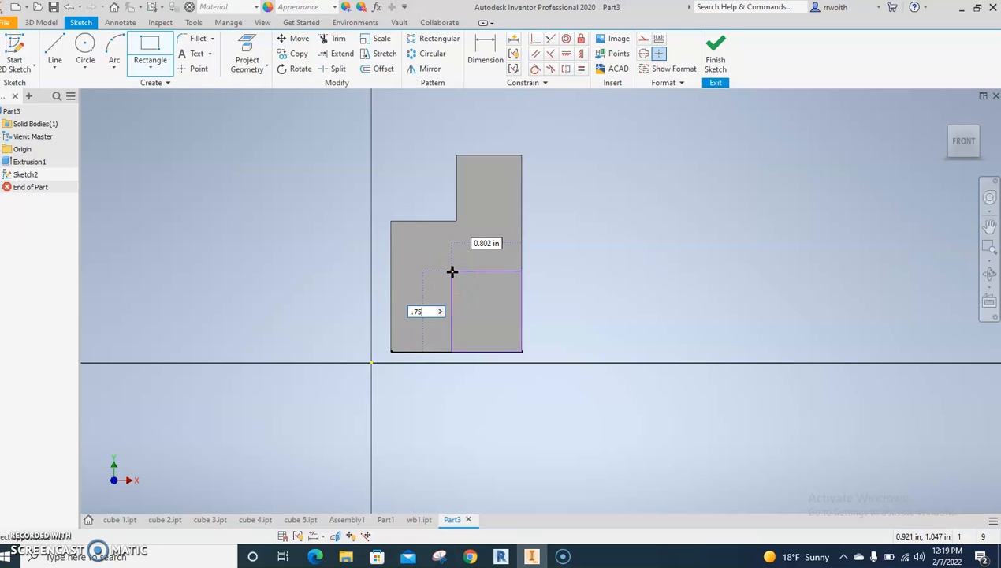
text(.75)
key(Tab)
text(.75)
key(Return)
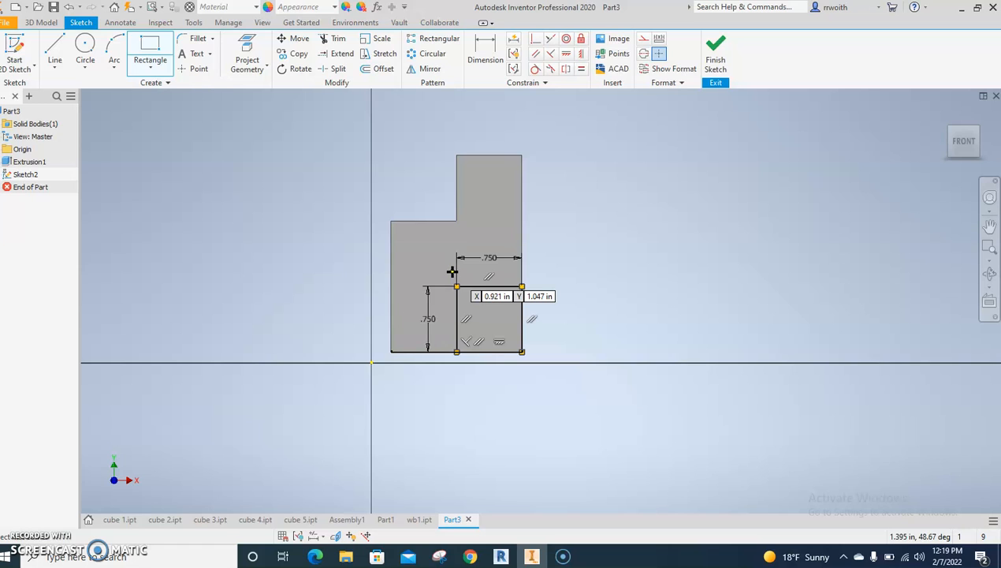
Finish the sketch and extrude the square on the front face 0.75 in outward, joined to the body
click(715, 53)
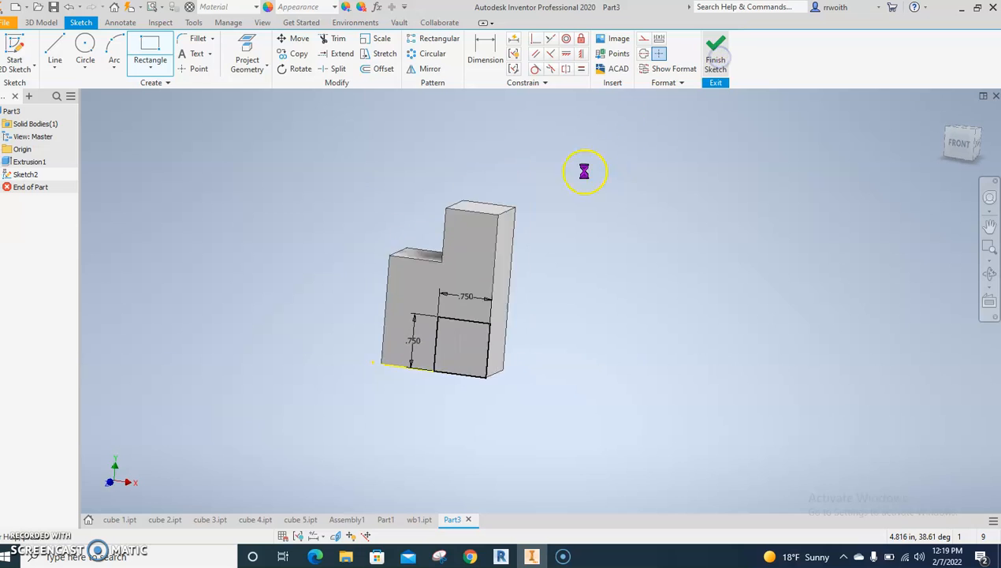
click(55, 51)
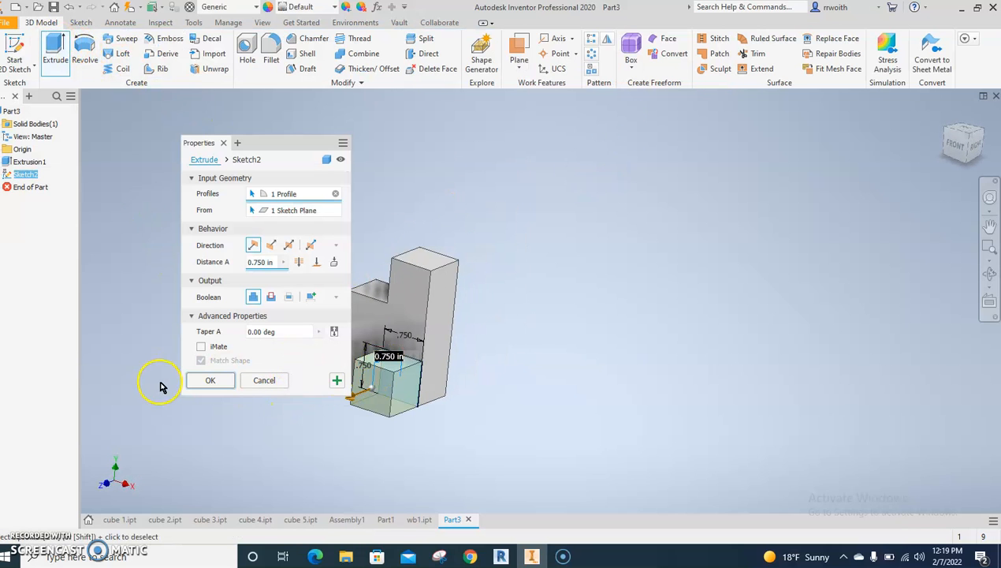
click(190, 383)
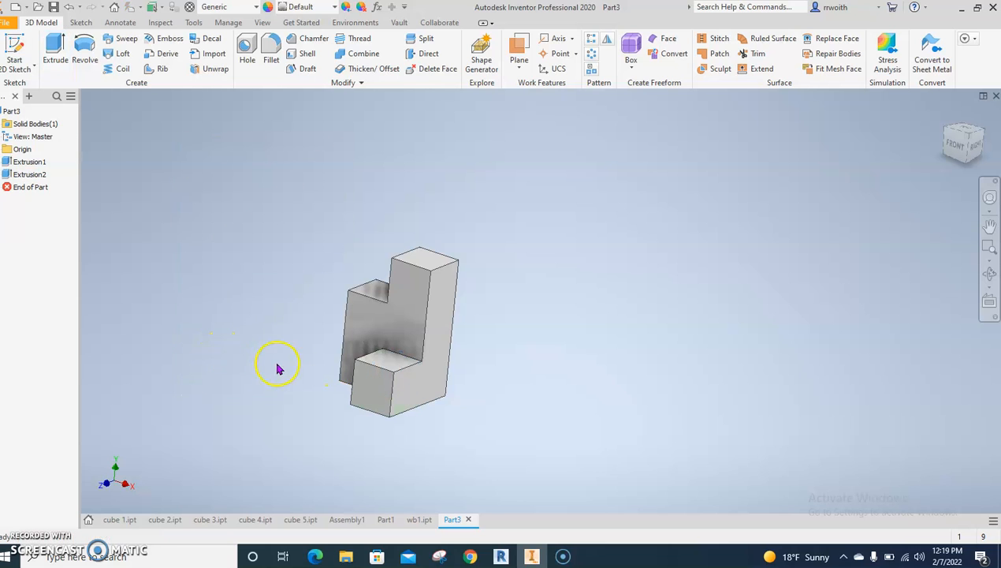
Apply the Clear - Yellow appearance to the part
click(336, 9)
scroll(290, 209, up, 4)
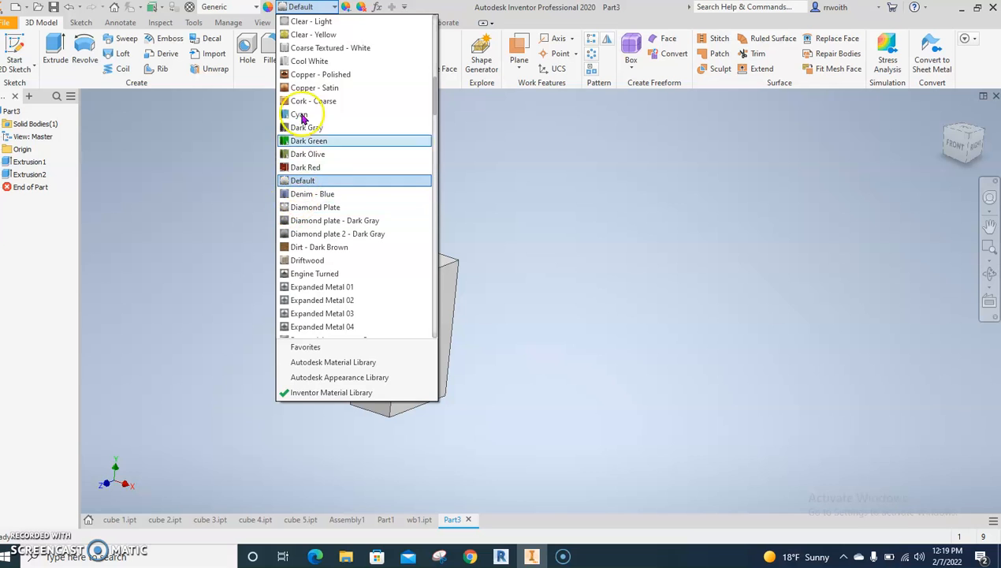
scroll(304, 87, up, 1)
click(311, 73)
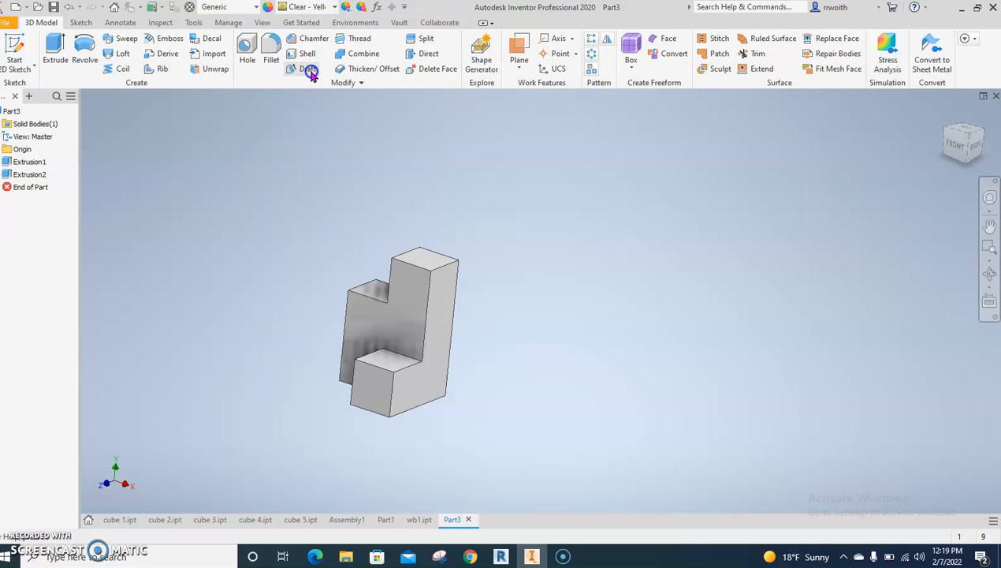
Set the part's appearance to Blue - Wall Paint - Glossy
click(323, 9)
scroll(322, 79, up, 7)
scroll(319, 79, up, 2)
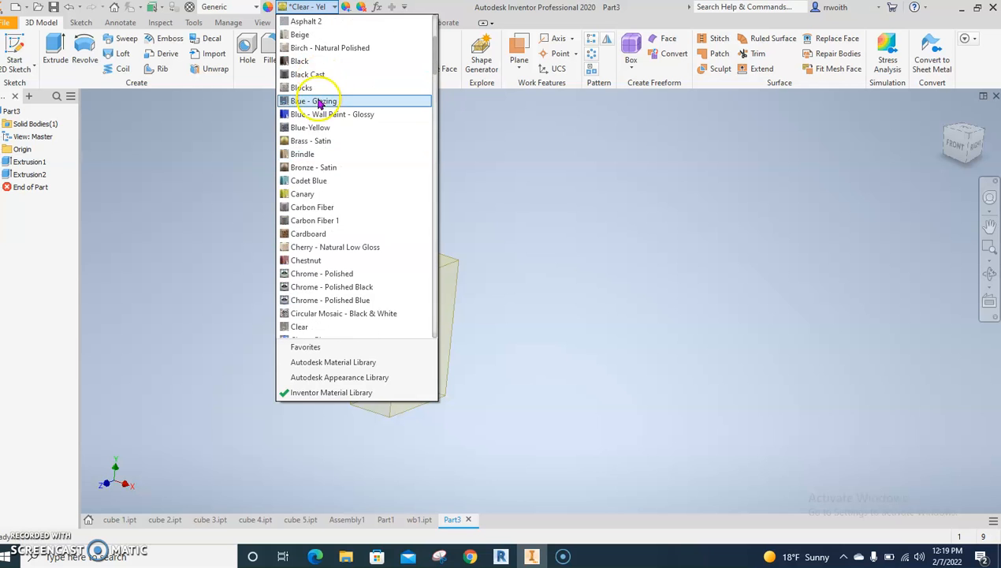
click(307, 114)
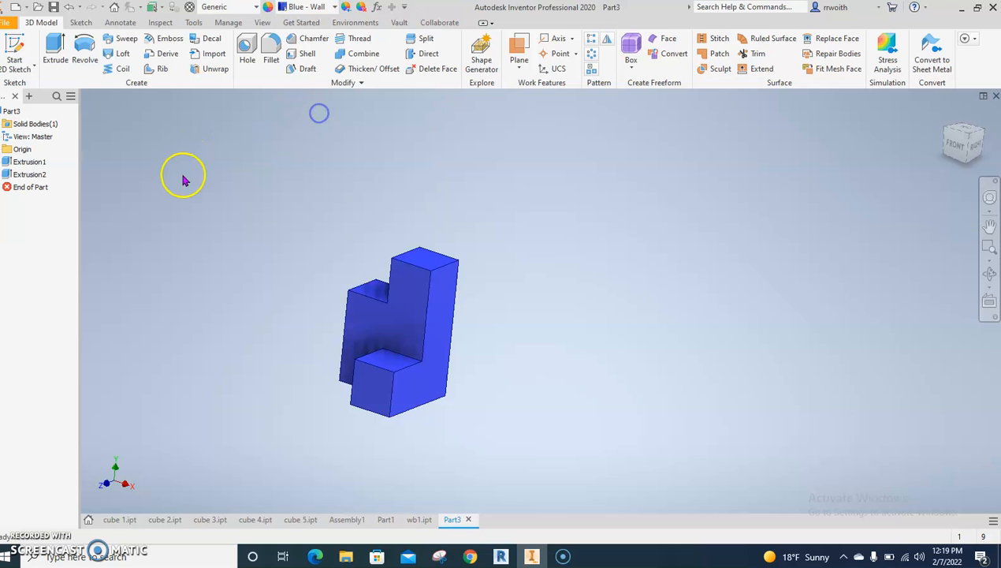
Save the part as wb2 in the same folder as wb1
click(8, 24)
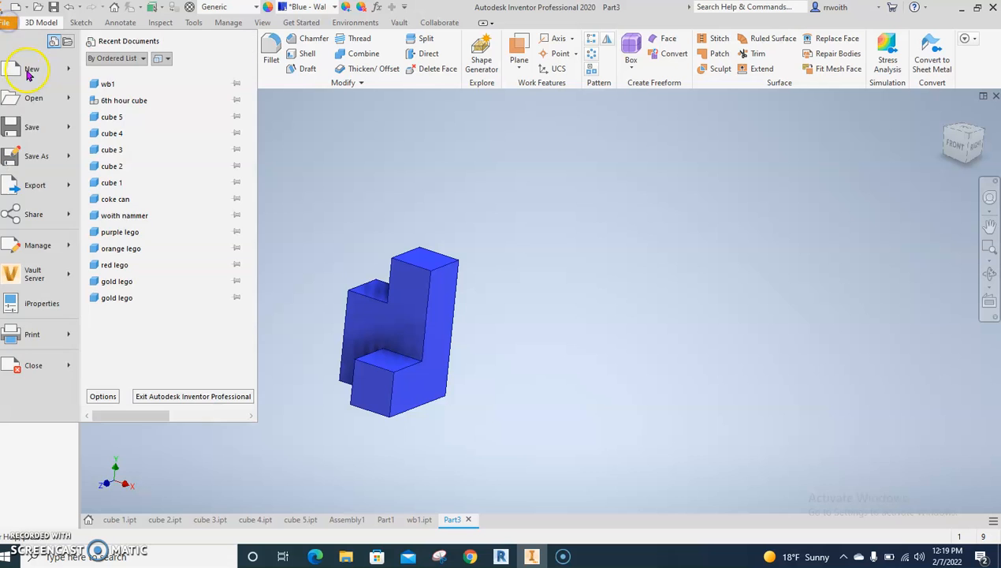
click(45, 155)
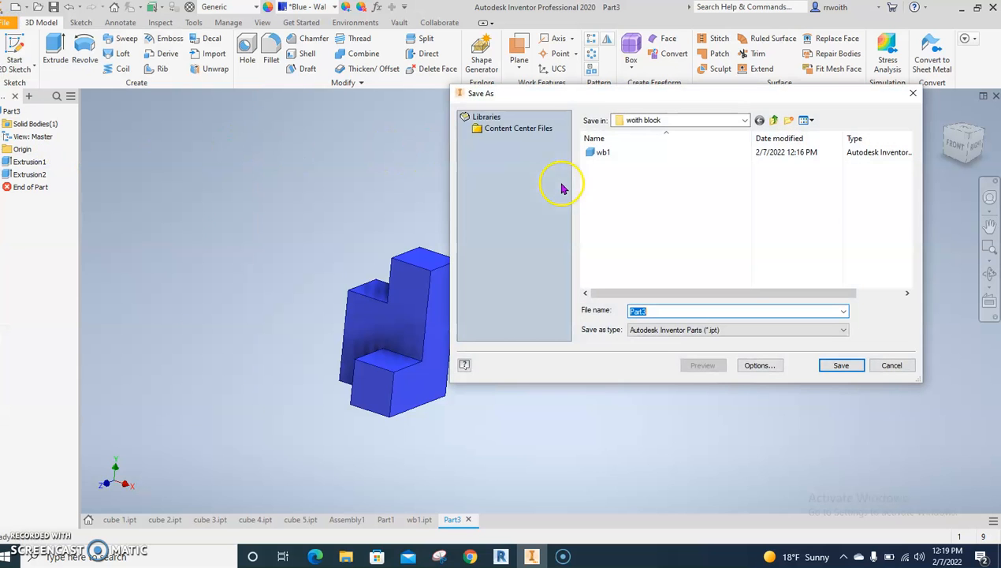
text(wb2)
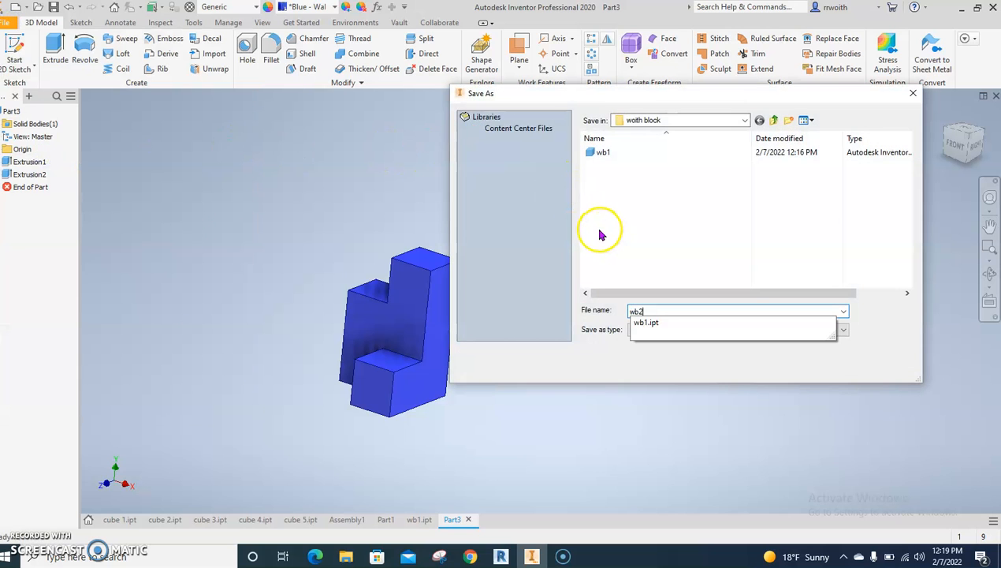
click(842, 366)
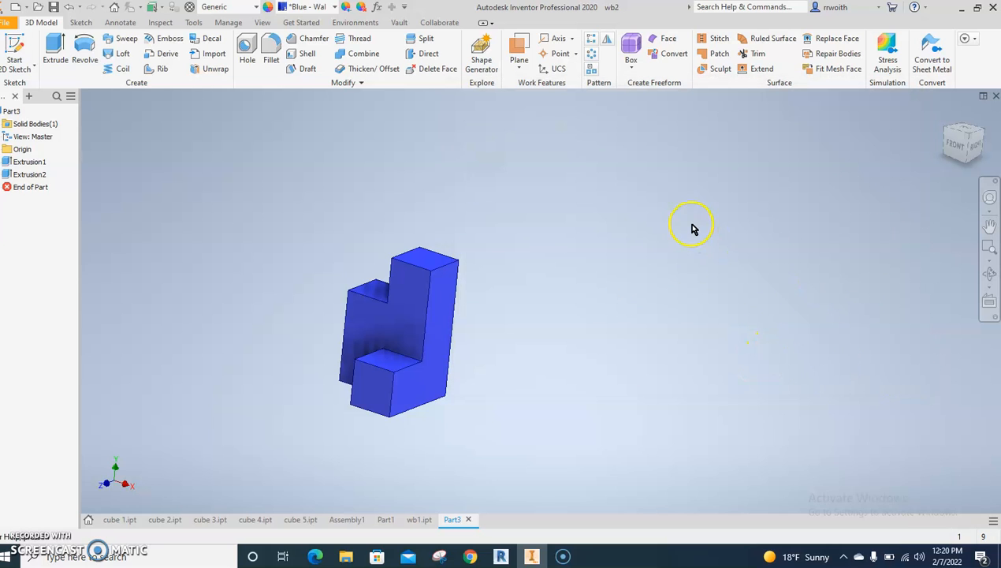
Create a new part and start a 2D sketch on its XY plane
click(8, 22)
click(23, 68)
double_click(583, 155)
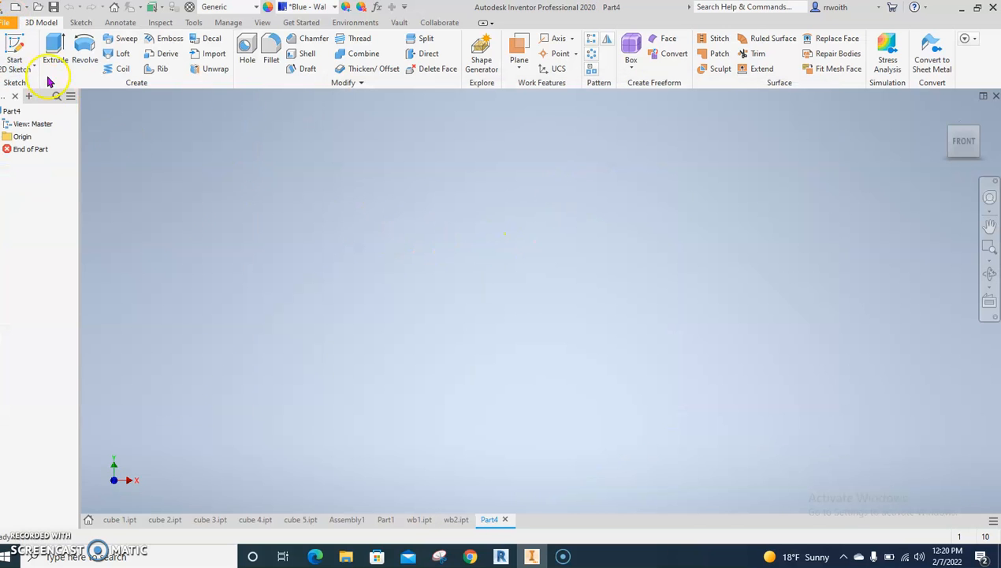
click(24, 43)
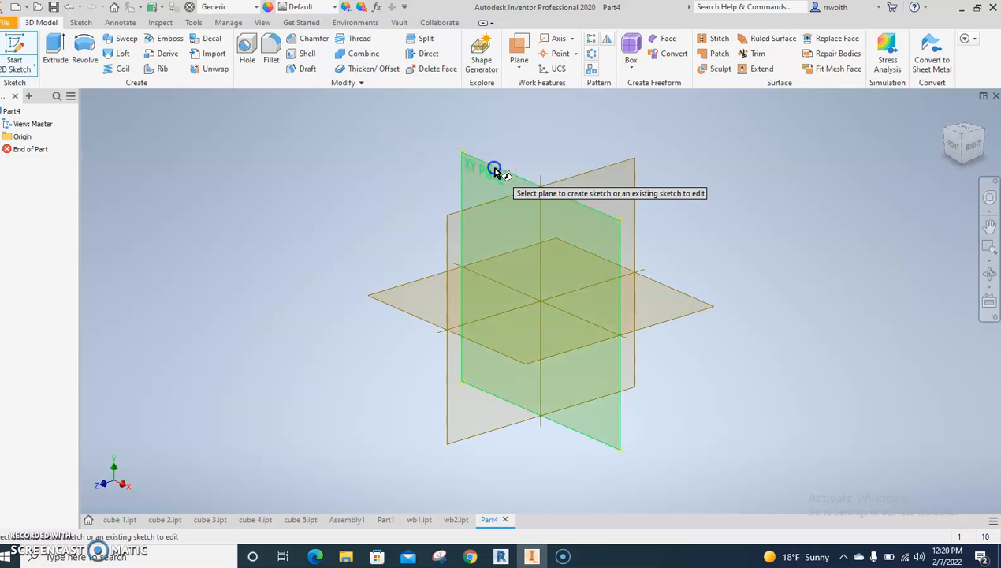
click(495, 171)
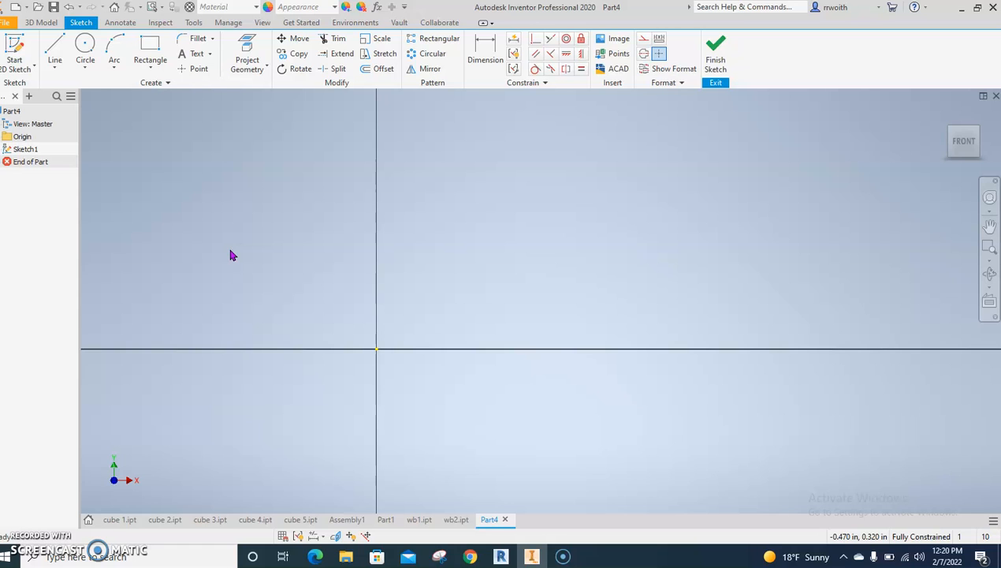
Draw a 1.5 by 1.5 in rectangle in the sketch
click(149, 43)
click(705, 139)
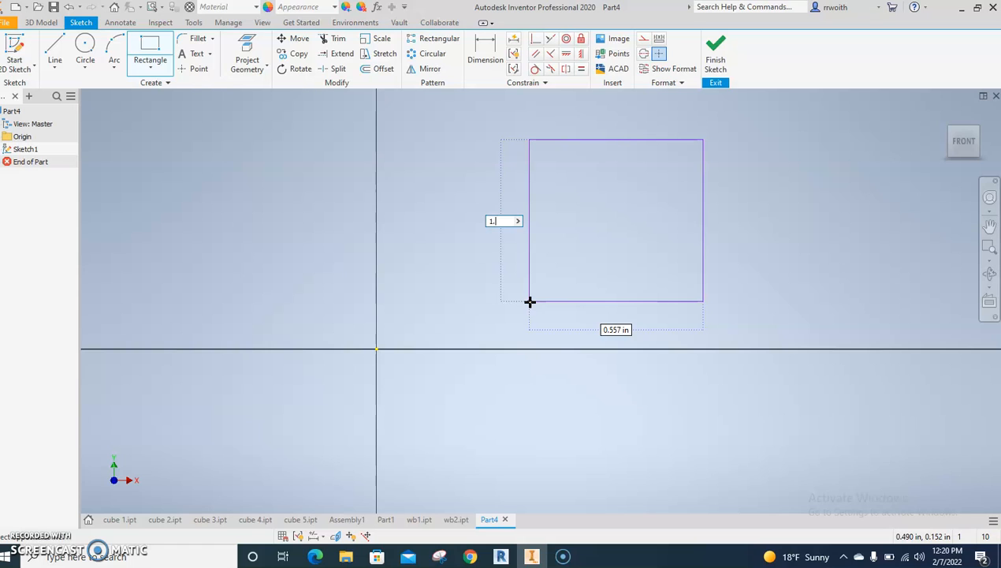
key(Tab)
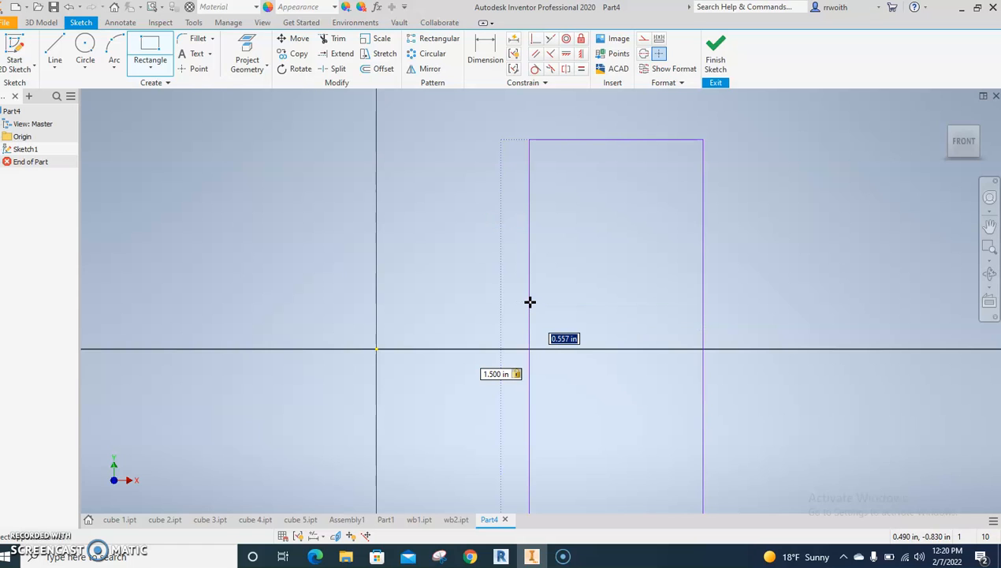
key(Return)
scroll(530, 300, down, 3)
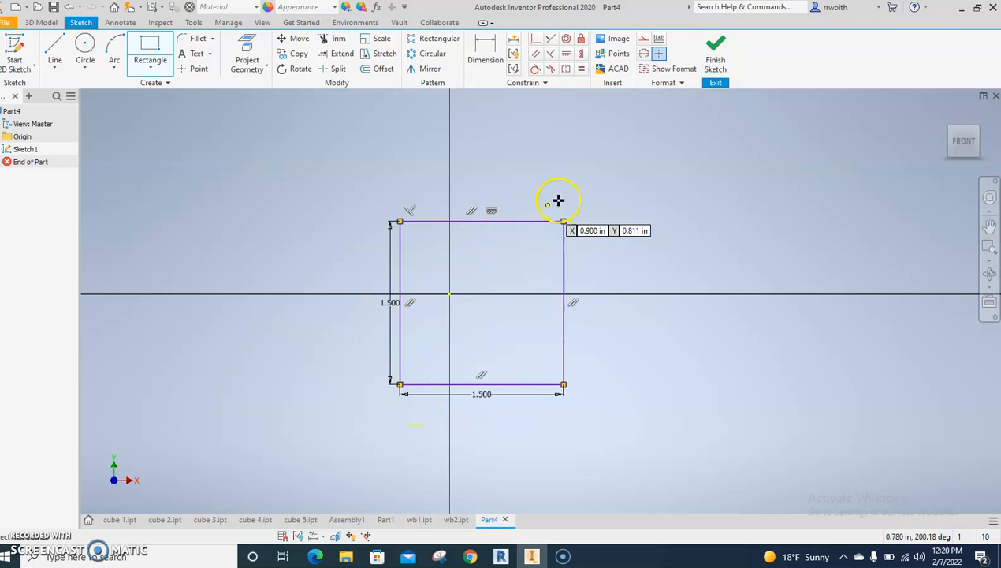
Finish the sketch and extrude the square profile 0.75 in
click(717, 52)
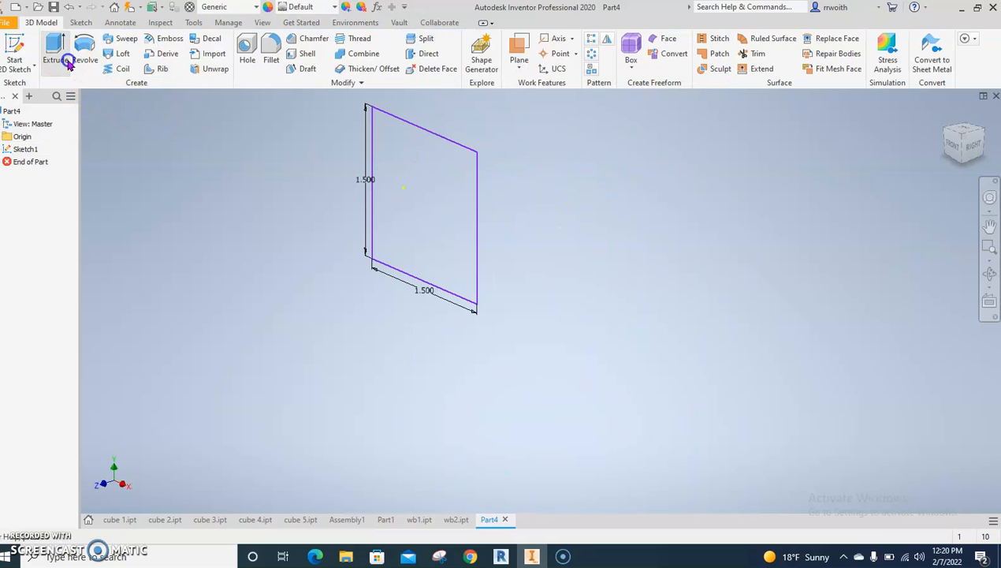
click(55, 52)
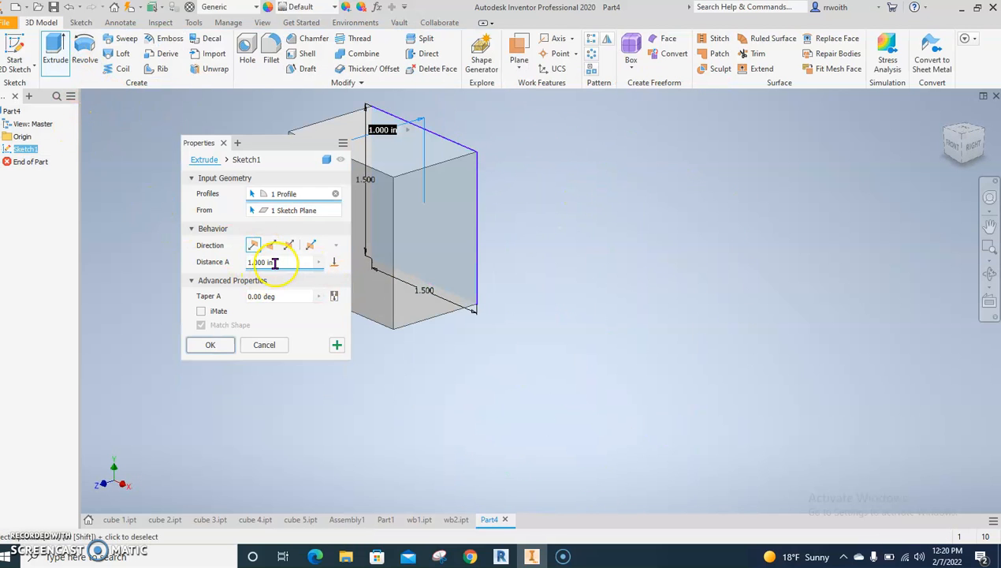
drag(276, 262, 228, 268)
key(BackSpace)
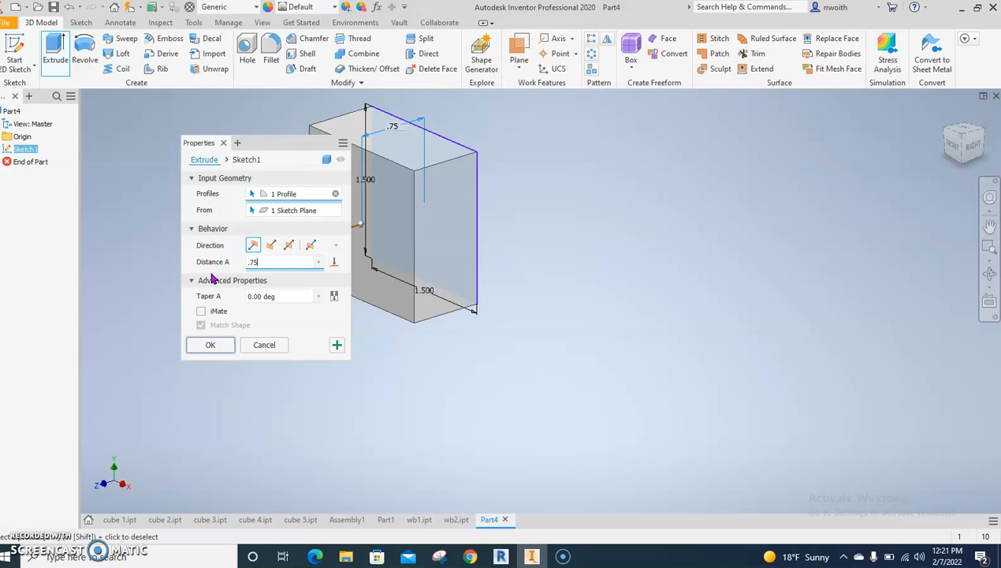
click(219, 348)
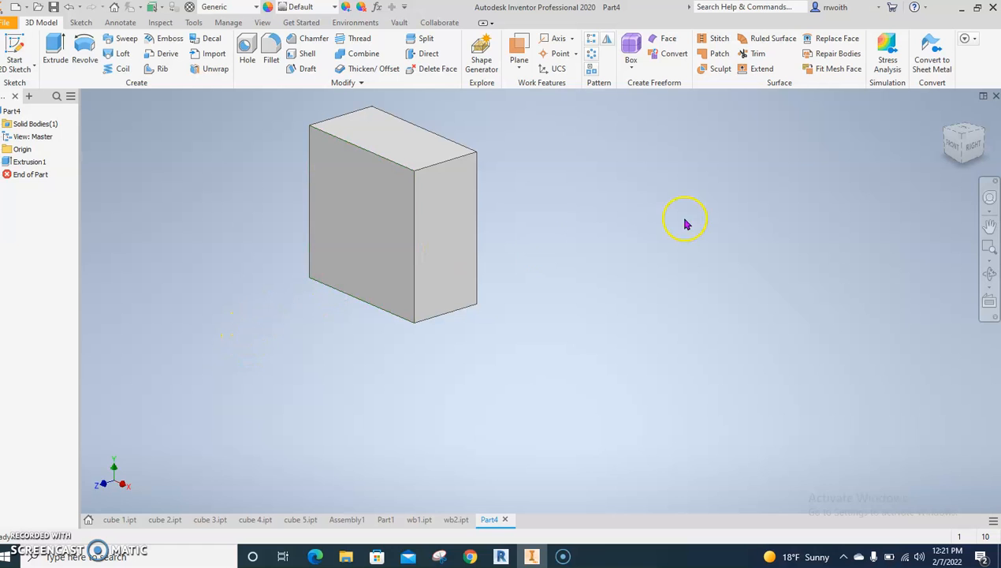
Start a new sketch on the square front face of the block
click(369, 268)
click(334, 243)
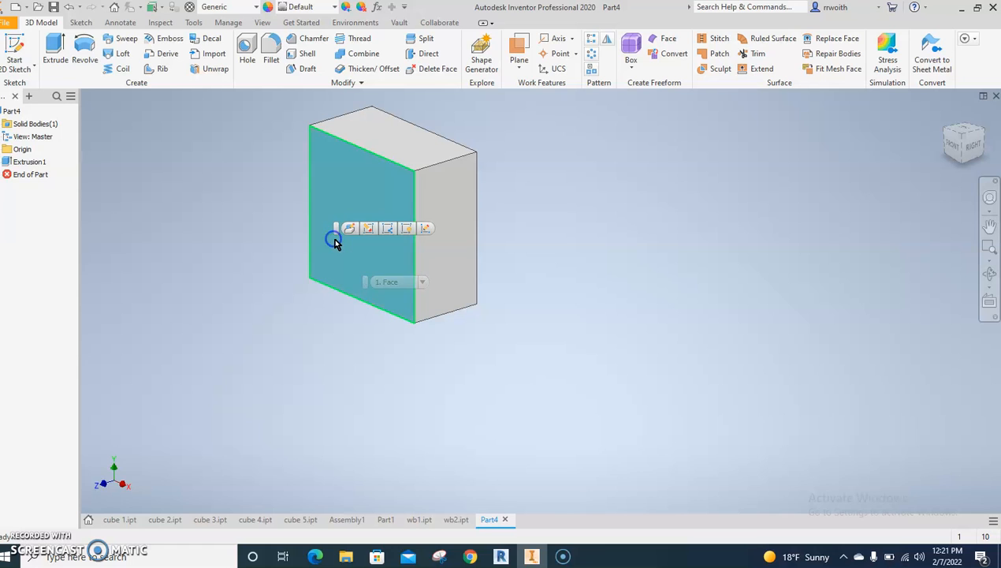
click(427, 229)
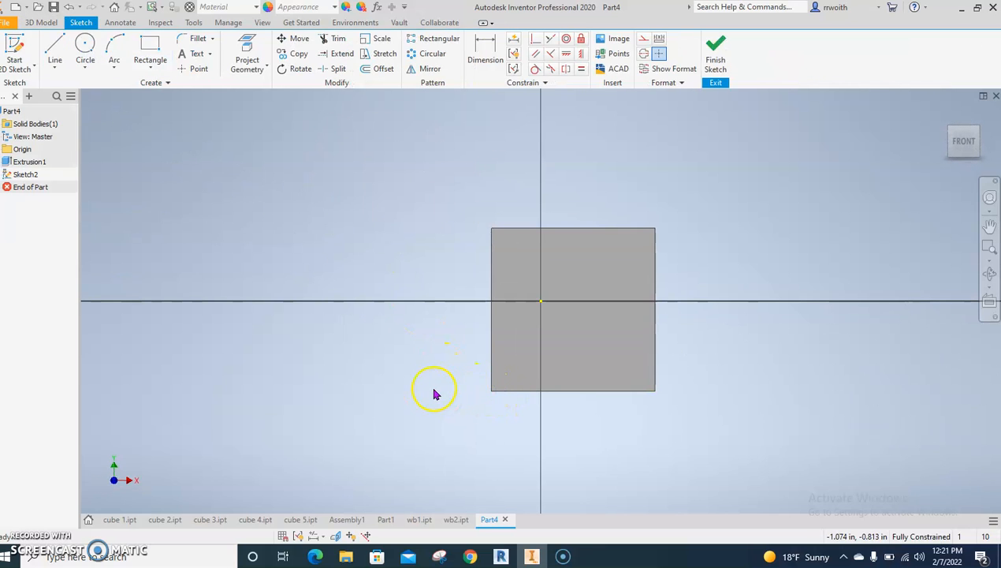
Draw connected lines from the block's lower-left corner, 0.75 in to the left and 0.75 in straight up
click(54, 49)
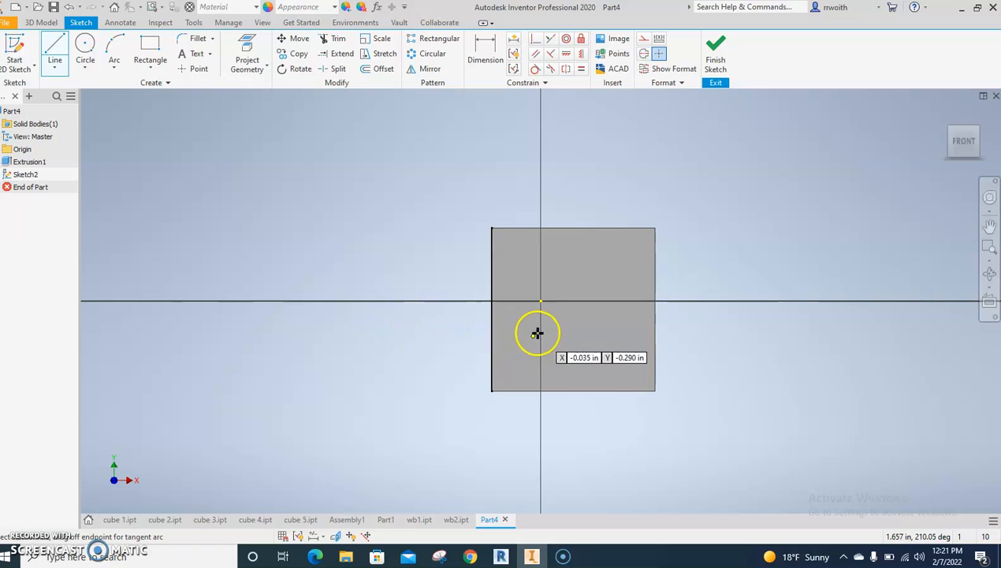
click(492, 391)
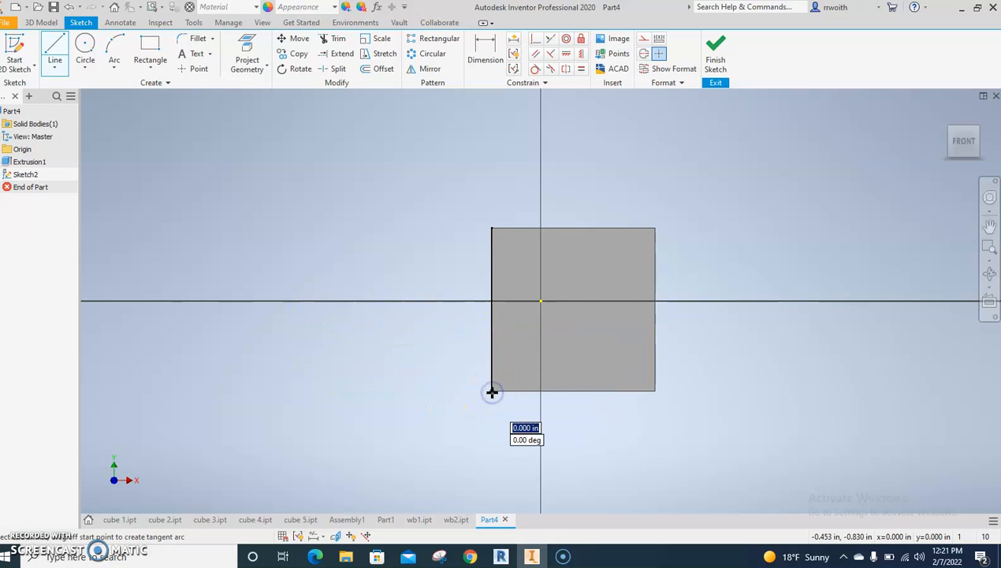
text(.75)
key(Return)
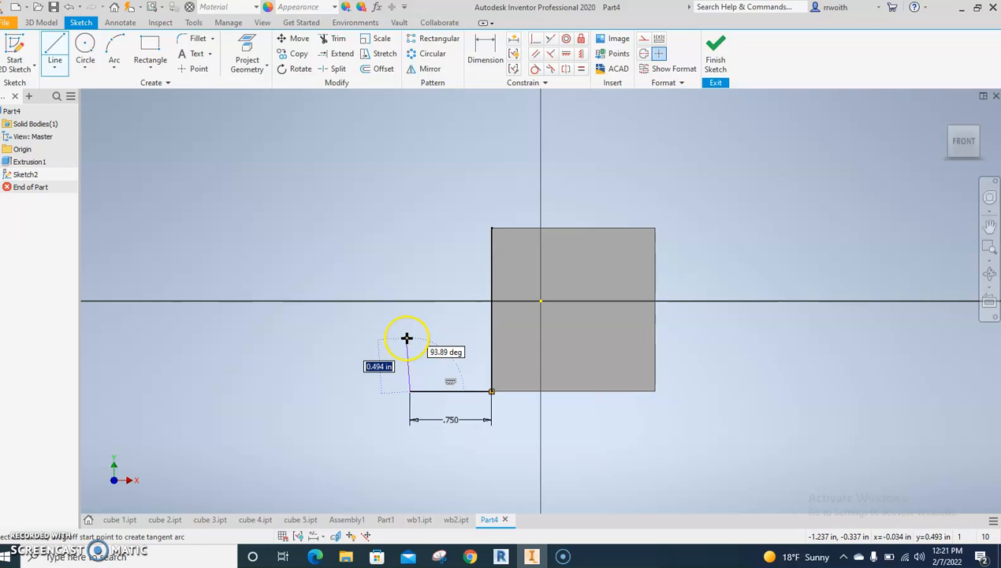
text(.75)
key(Tab)
key(Return)
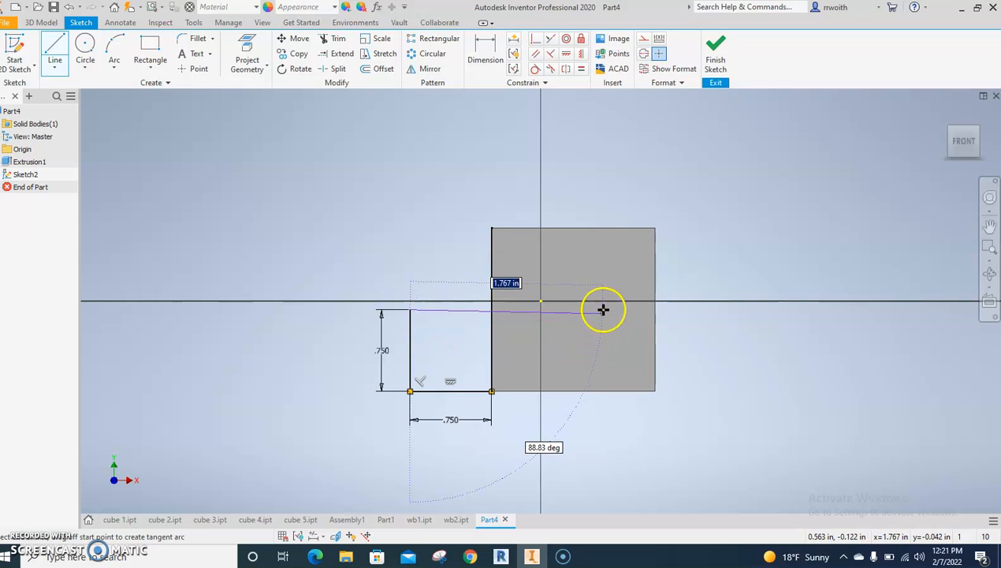
Try to continue the profile with a 1.5 in line at 150 degrees, and undo it
text(1.5)
key(Tab)
text(150)
key(Return)
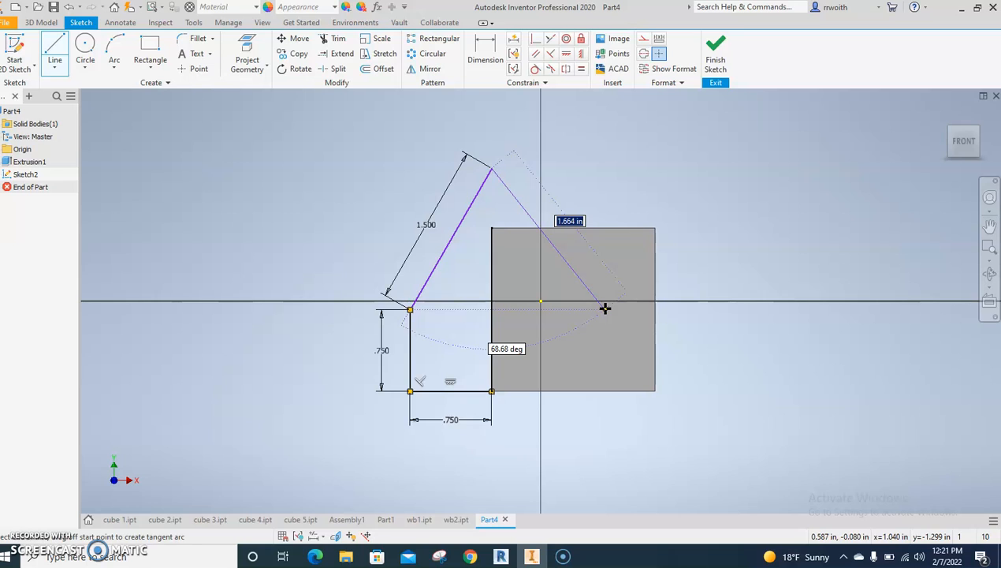
key(Escape)
key(ctrl+z)
Draw a 1.5 in horizontal line to the right from the upper end of the 0.75 in vertical line
click(54, 49)
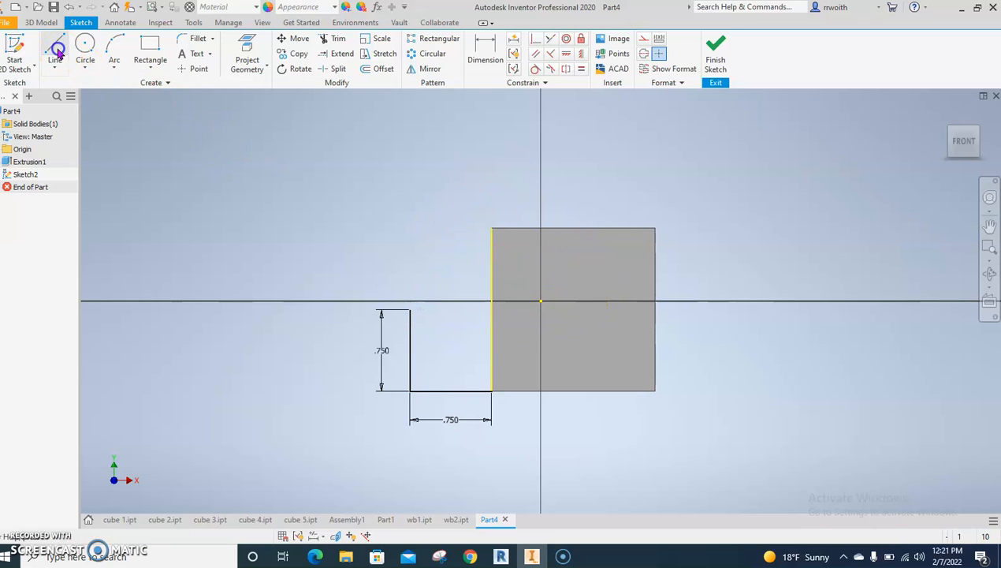
click(410, 309)
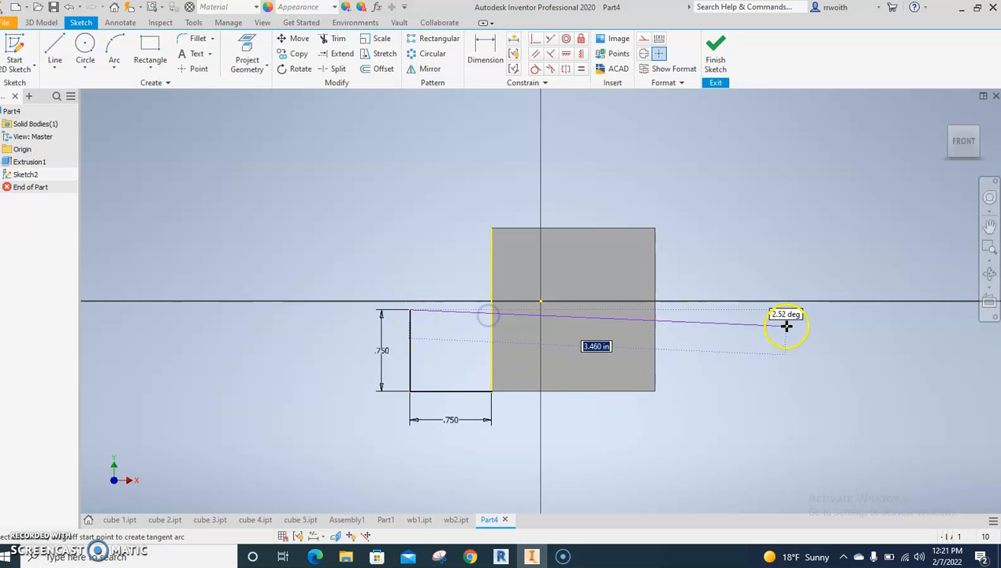
text(.)
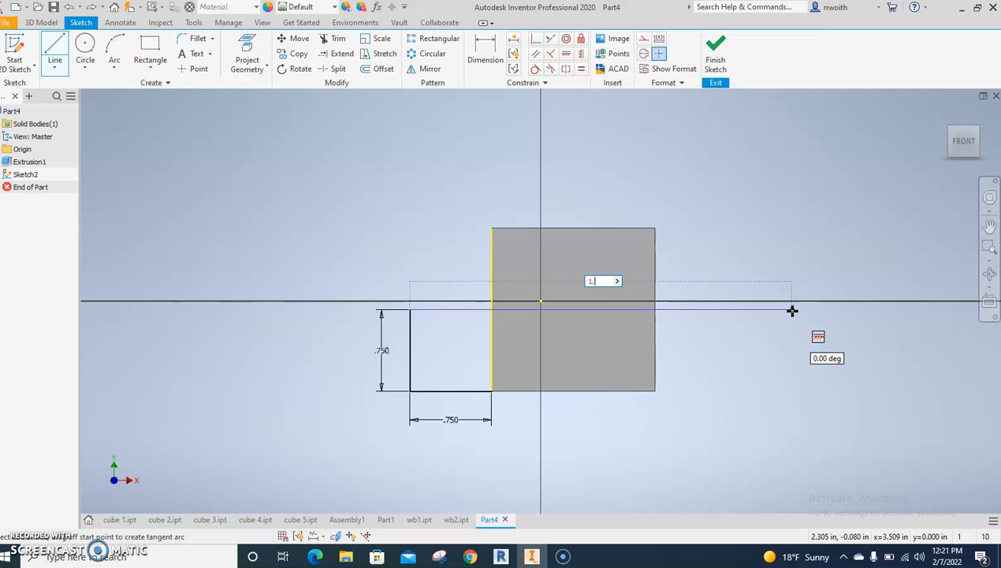
text(5)
key(Return)
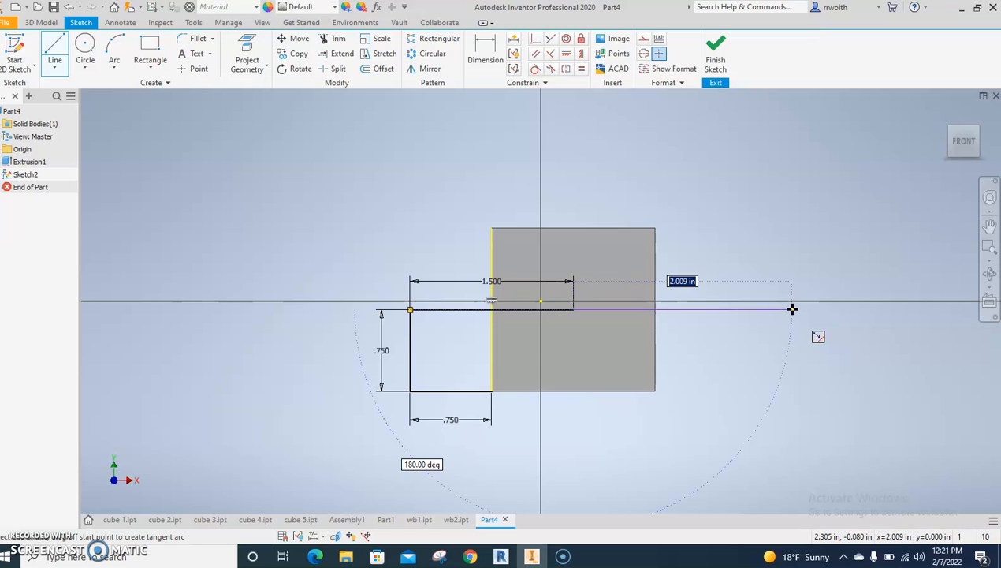
Close the outline down to the block's bottom edge and along it to the lower-left corner, and end the Line command
click(575, 391)
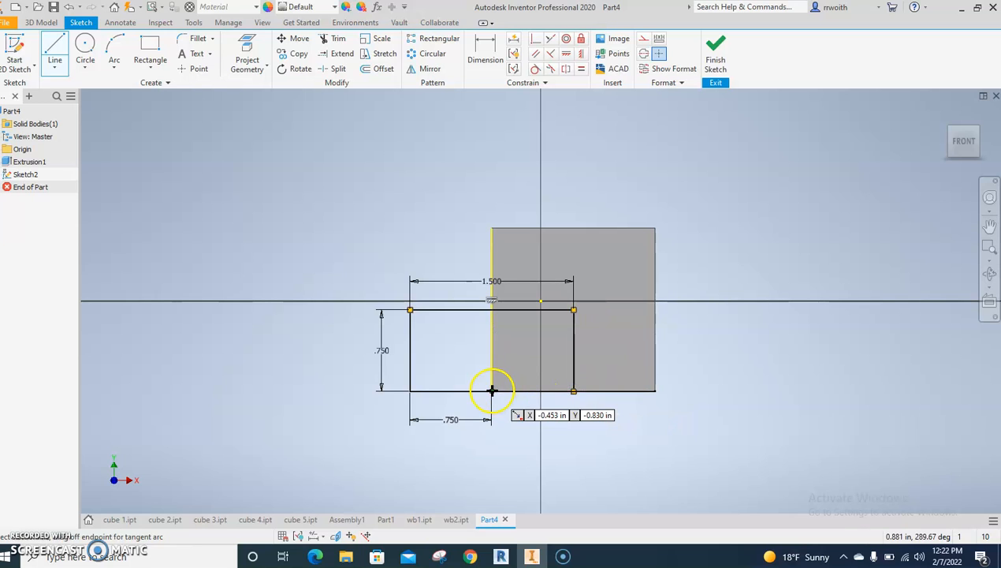
click(492, 391)
click(575, 392)
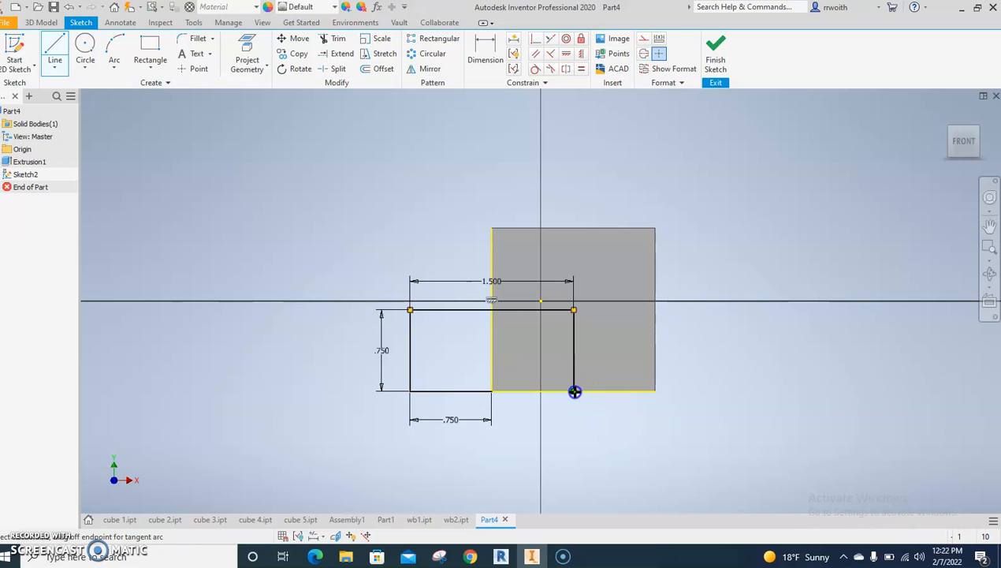
click(544, 457)
key(Escape)
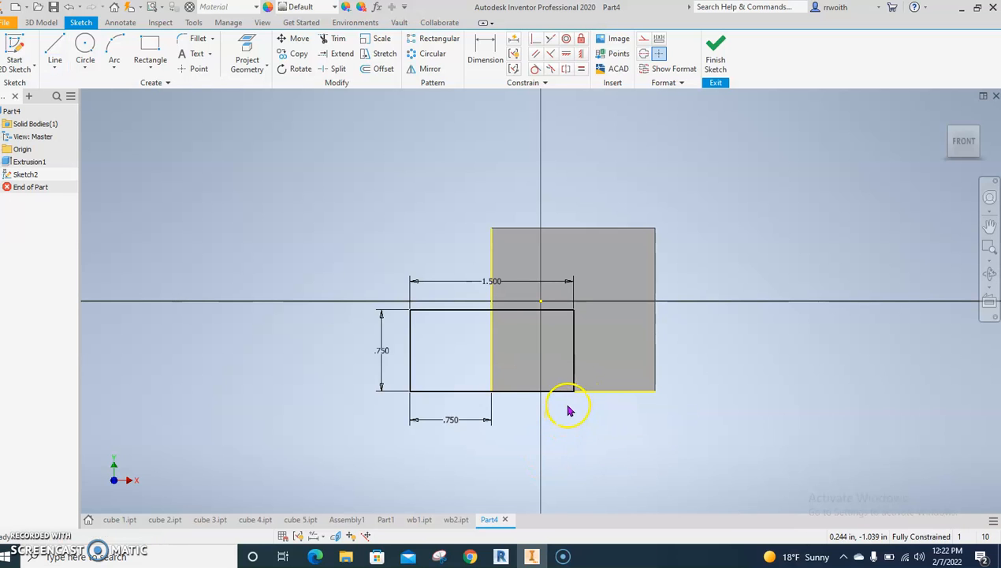
Finish the sketch and extrude both regions of the 1.5 by 0.75 in rectangle 0.75 in outward, joined to the block
click(715, 62)
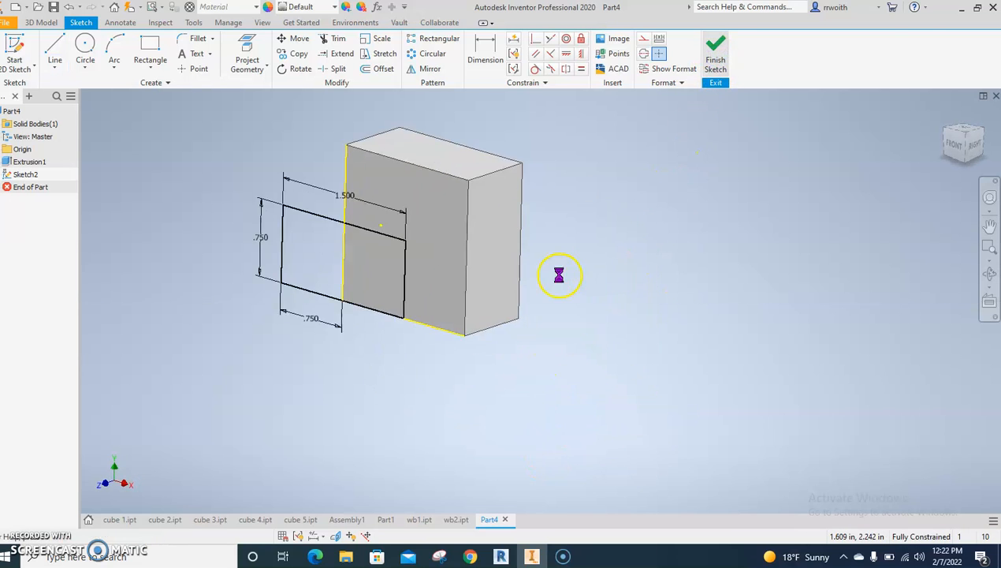
click(55, 47)
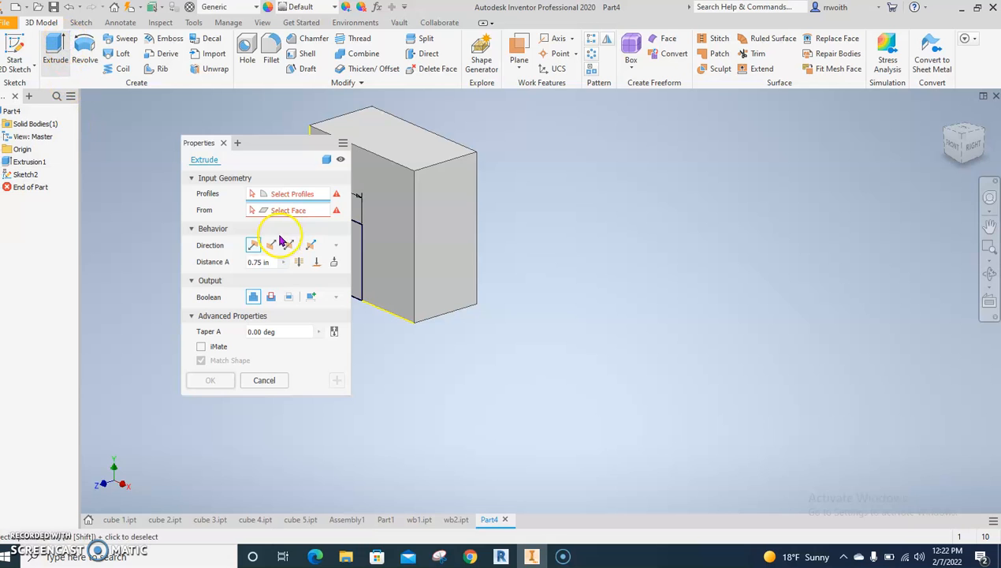
click(592, 311)
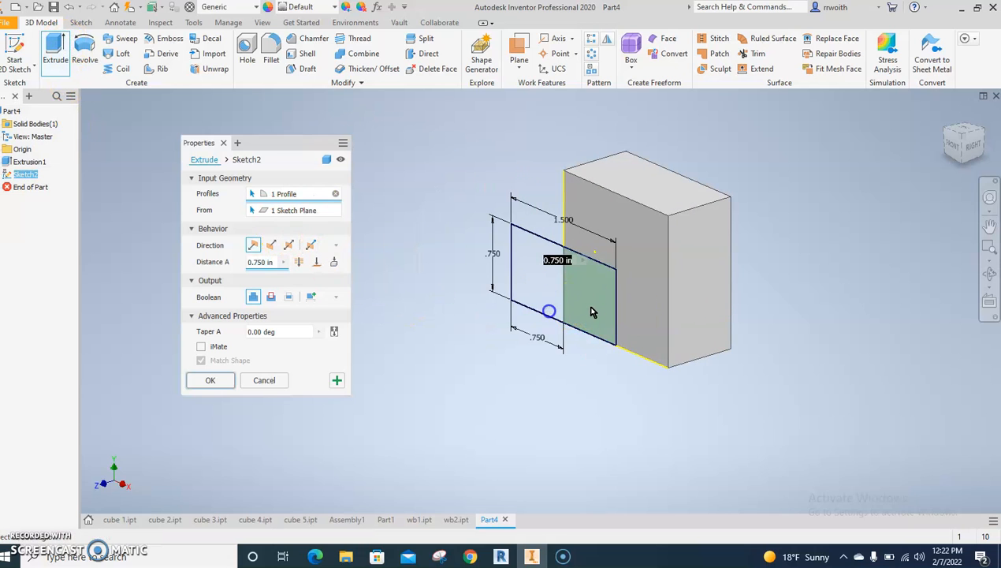
click(521, 260)
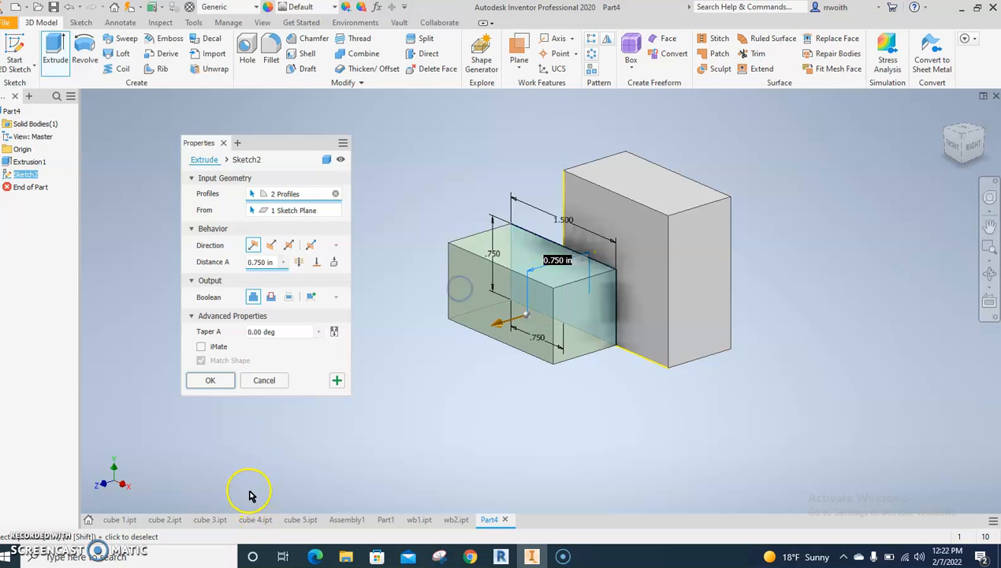
click(207, 380)
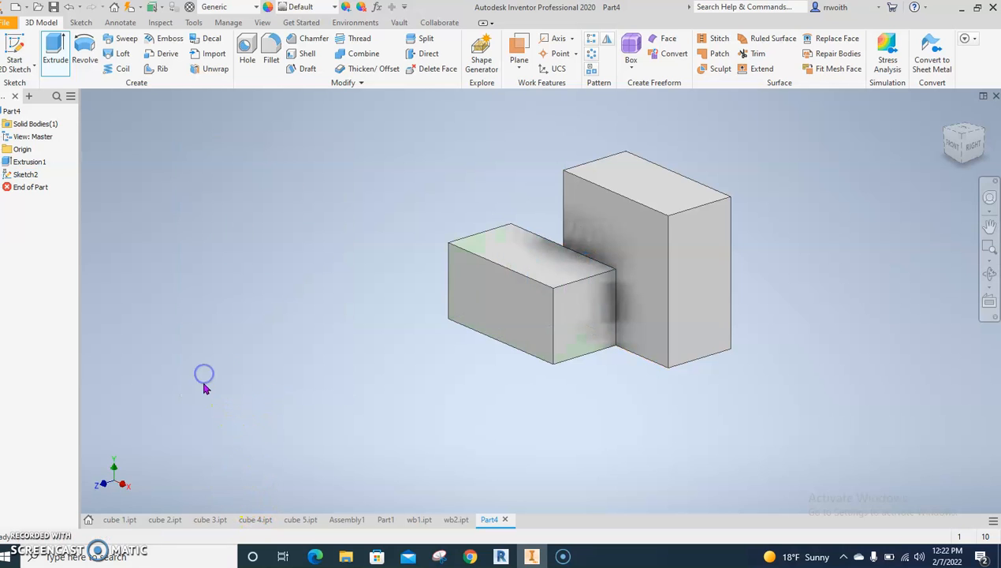
Apply the Magenta appearance to the whole part
shift+middle_drag(422, 432, 460, 363)
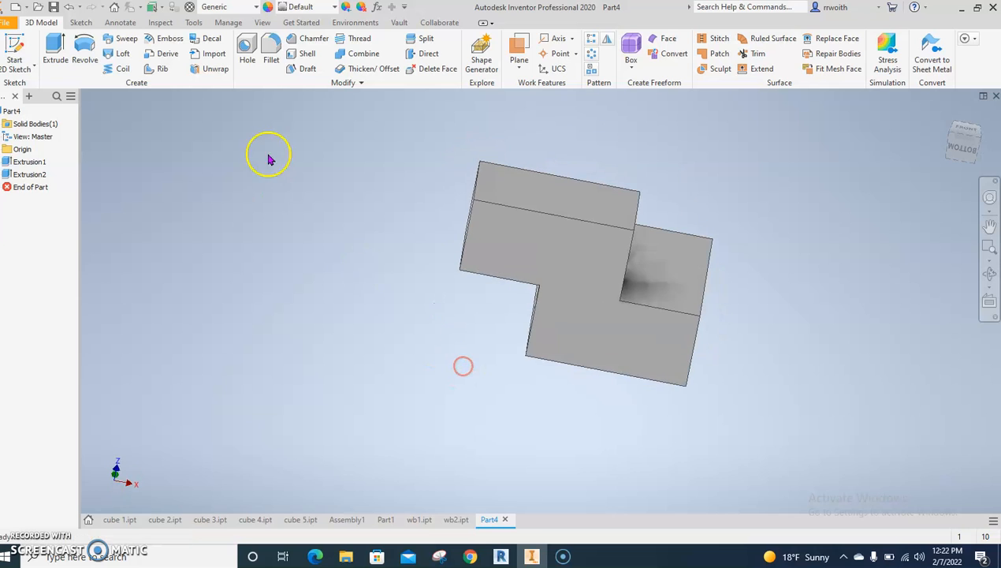
click(334, 9)
scroll(357, 199, down, 8)
scroll(354, 197, down, 5)
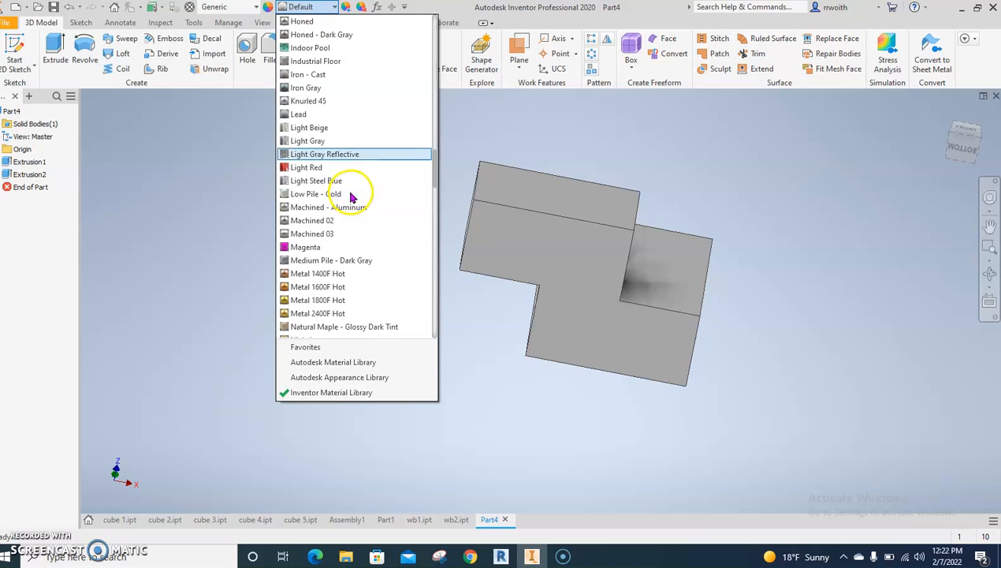
click(329, 246)
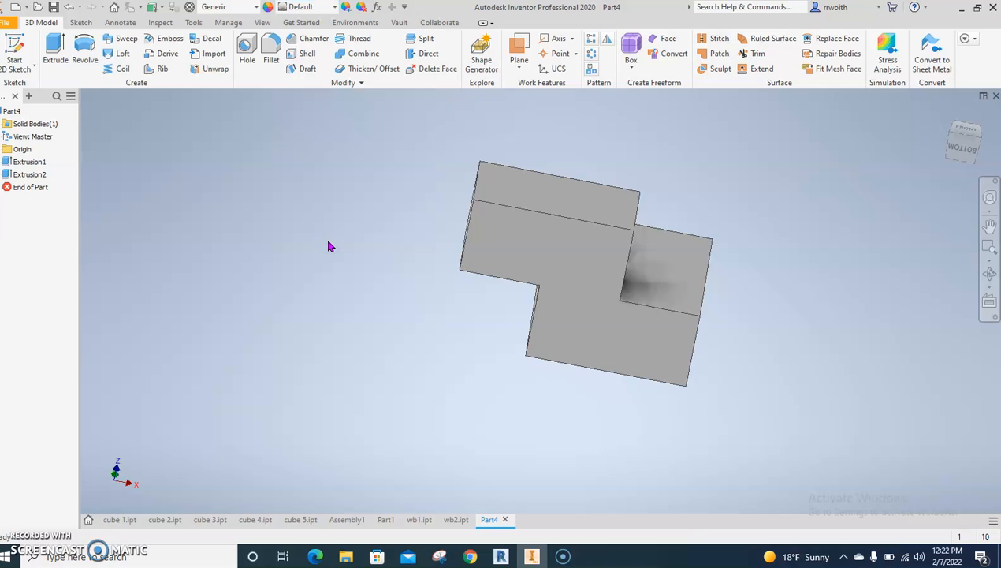
click(336, 8)
scroll(332, 233, down, 10)
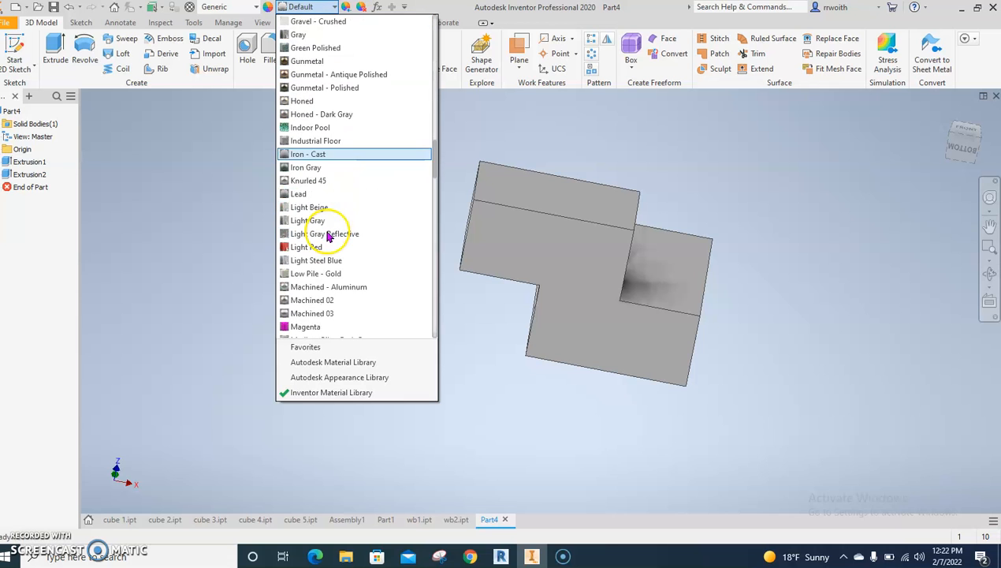
scroll(329, 244, down, 2)
click(313, 248)
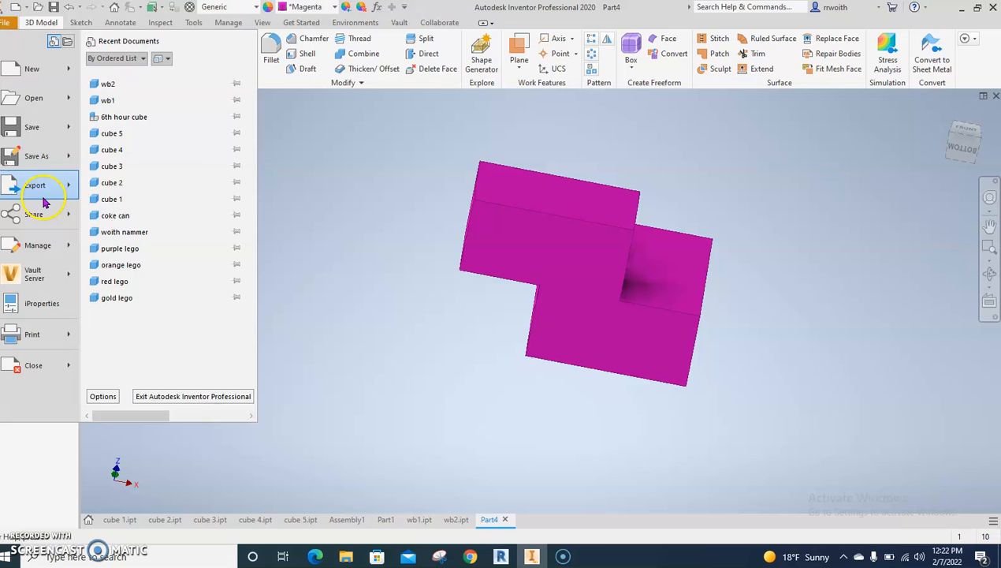
Save the part under the file name wb3, alongside wb1 and wb2
click(45, 161)
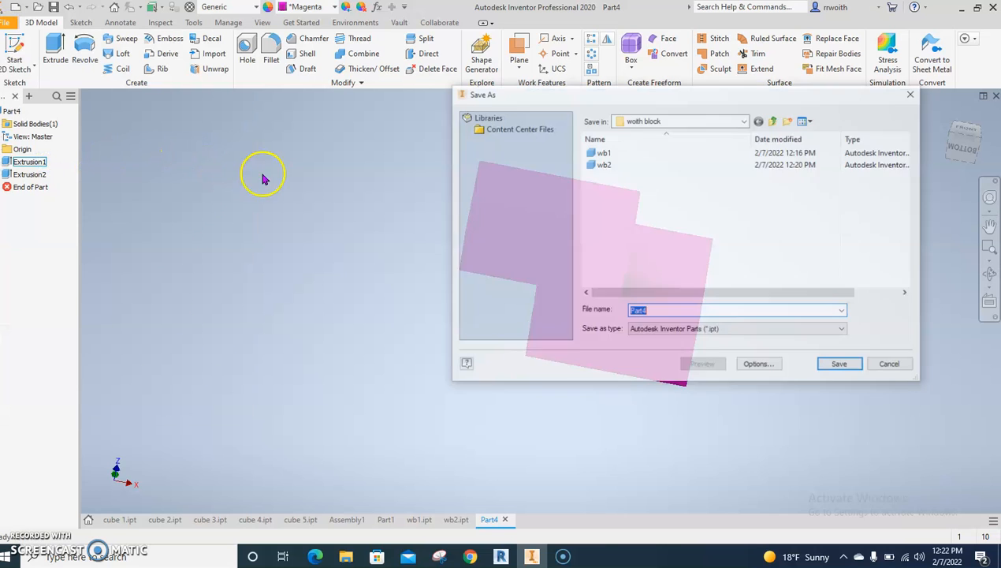
text(wb3)
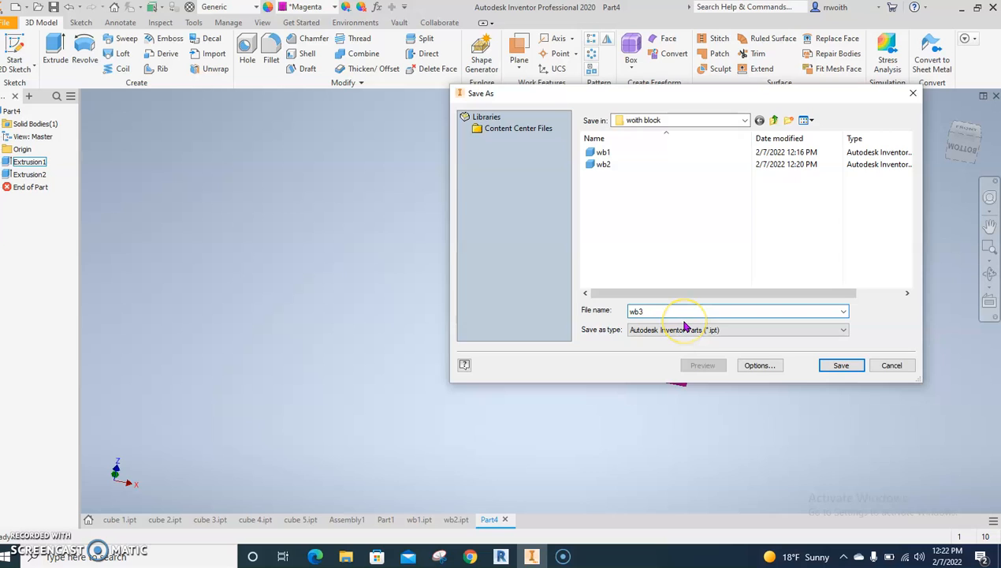
key(Return)
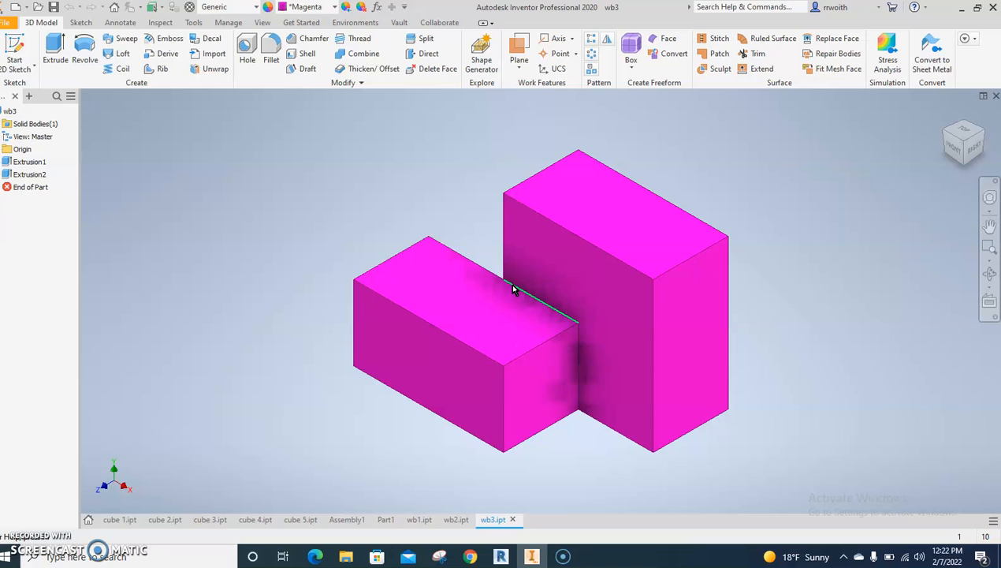
click(529, 299)
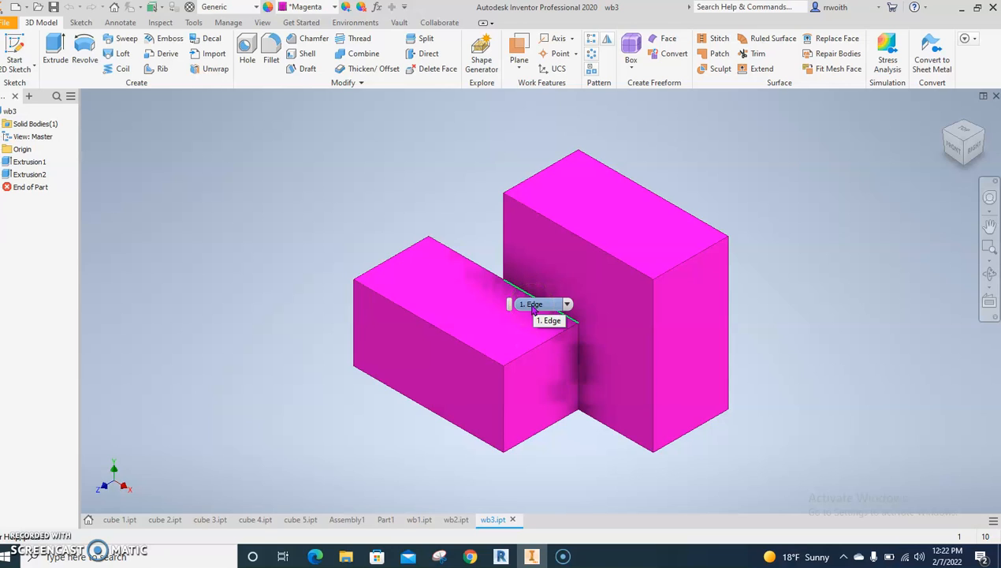
click(335, 257)
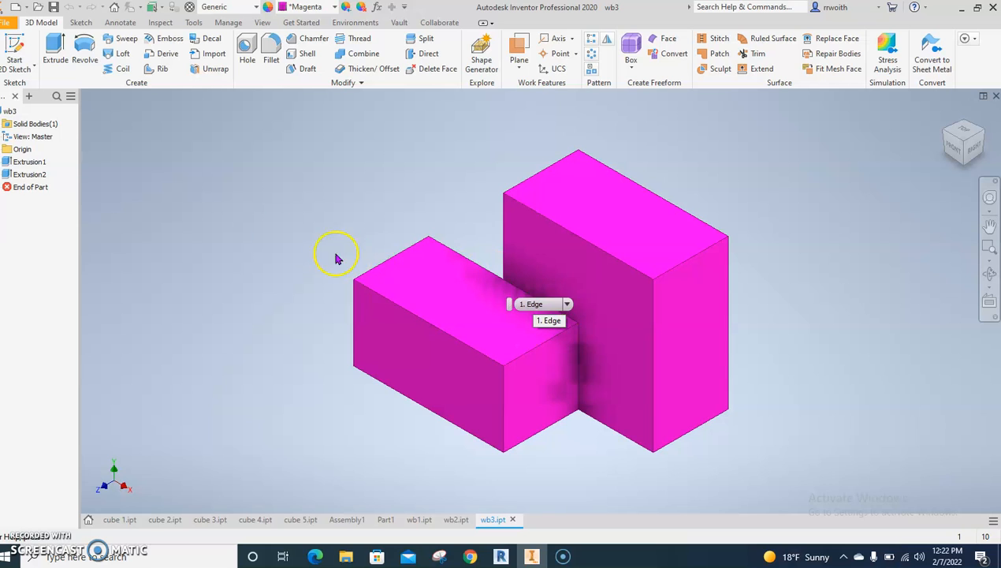
Create a new part from the Standard.ipt template and start a 2D sketch on the front plane
click(6, 24)
click(17, 70)
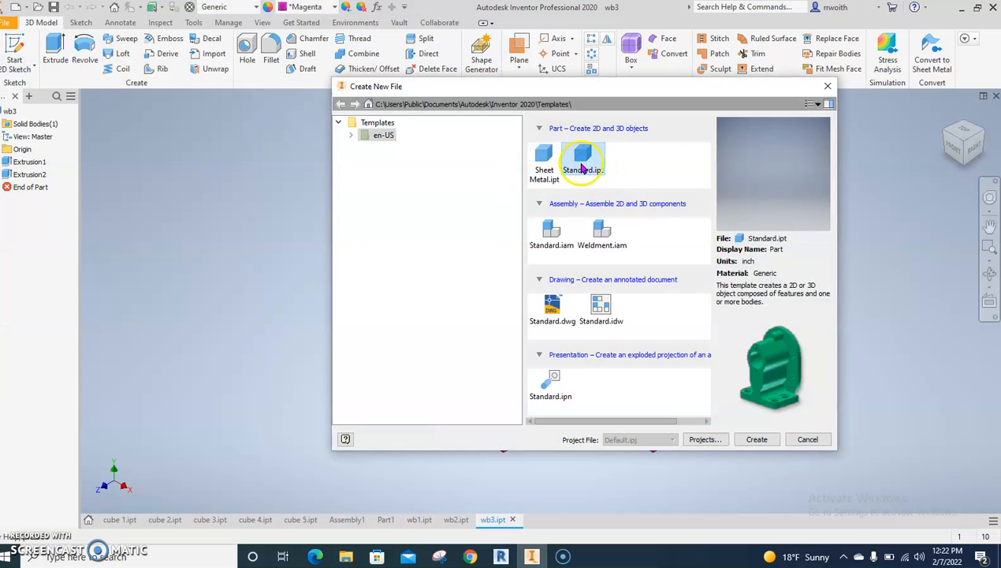
double_click(575, 170)
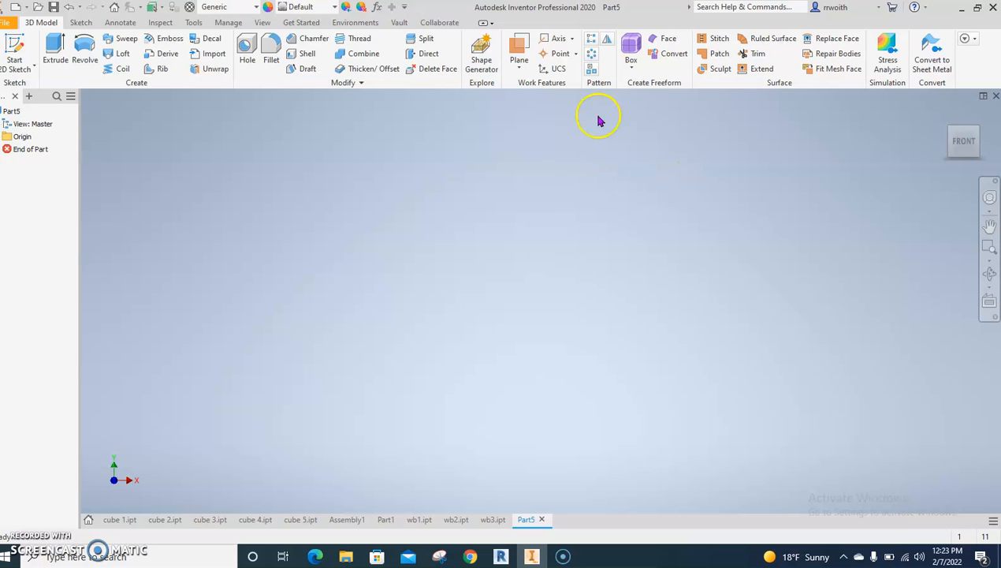
click(14, 48)
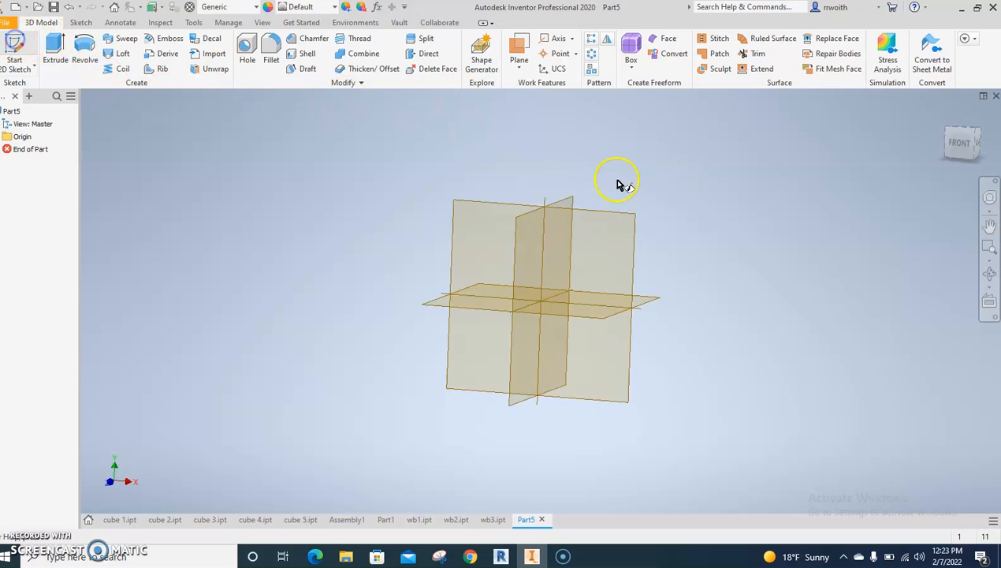
click(495, 166)
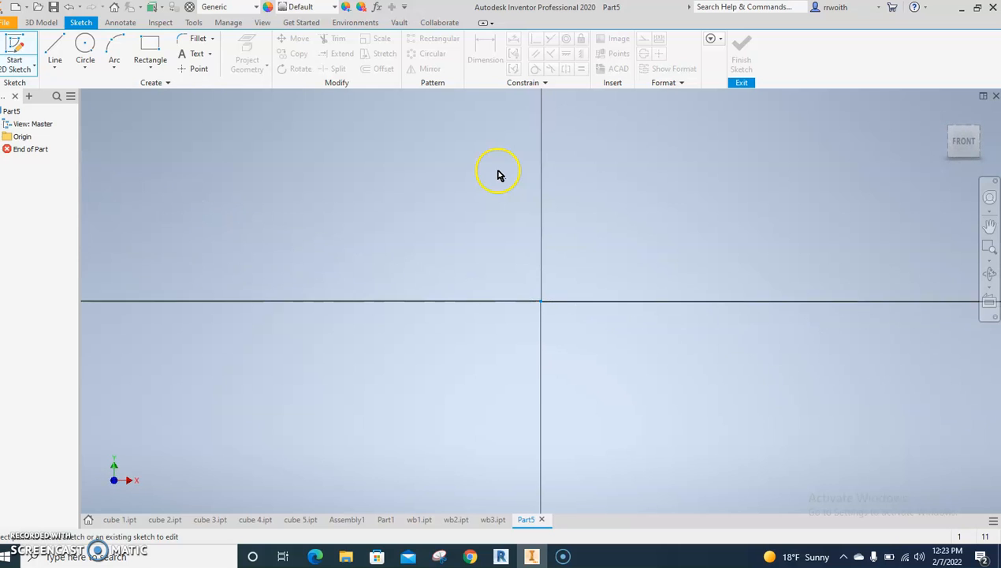
Draw a rectangle 2.25 in wide and 0.75 in high, with its upper-left corner above and to the right of the origin
click(151, 54)
middle_drag(648, 284, 370, 286)
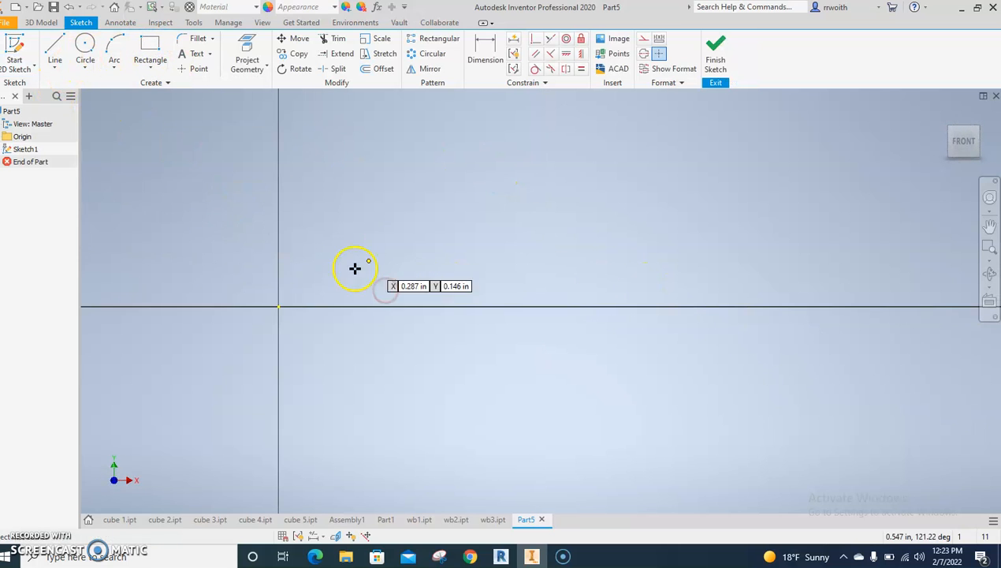
click(379, 167)
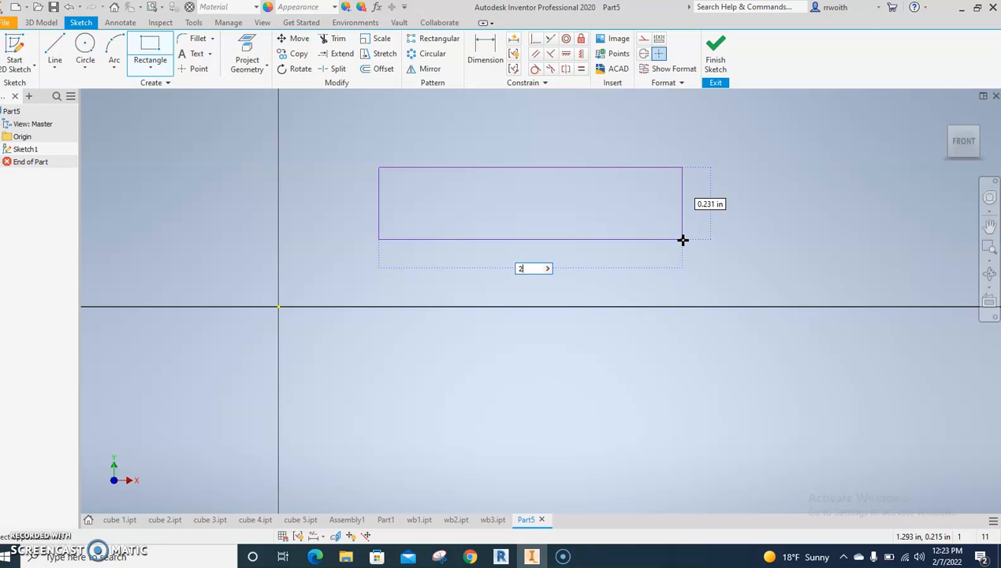
key(Tab)
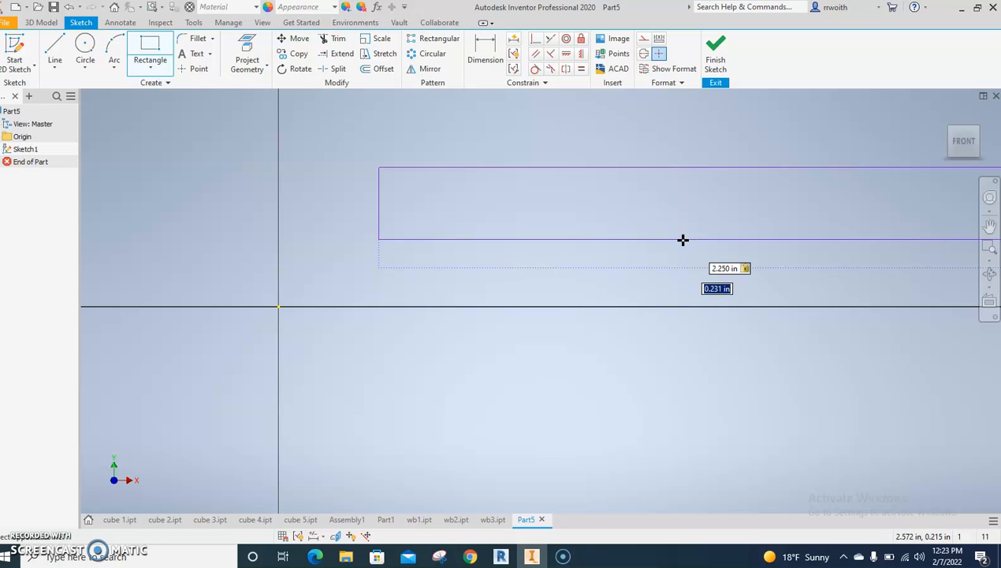
scroll(720, 268, down, 4)
middle_drag(720, 269, 568, 288)
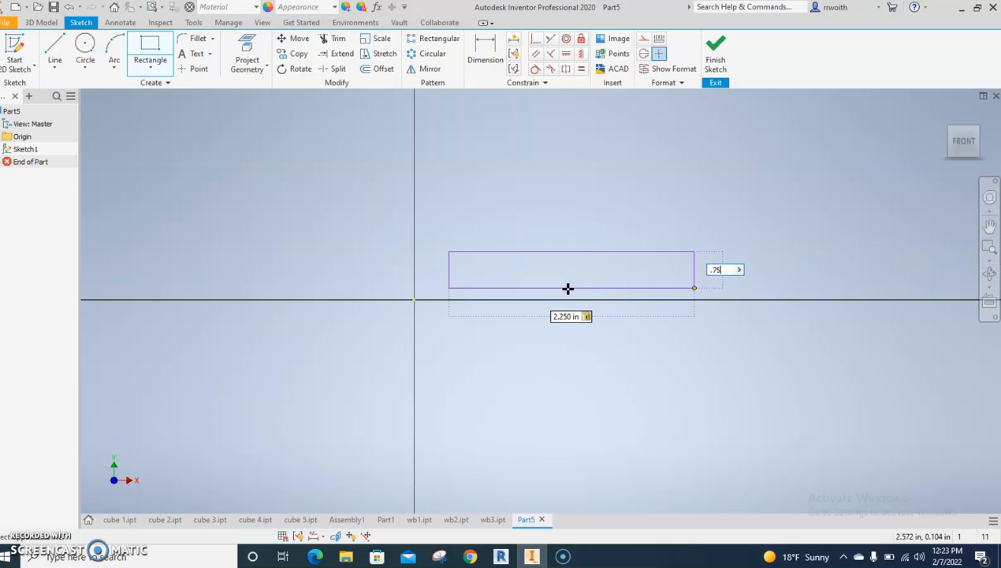
key(Return)
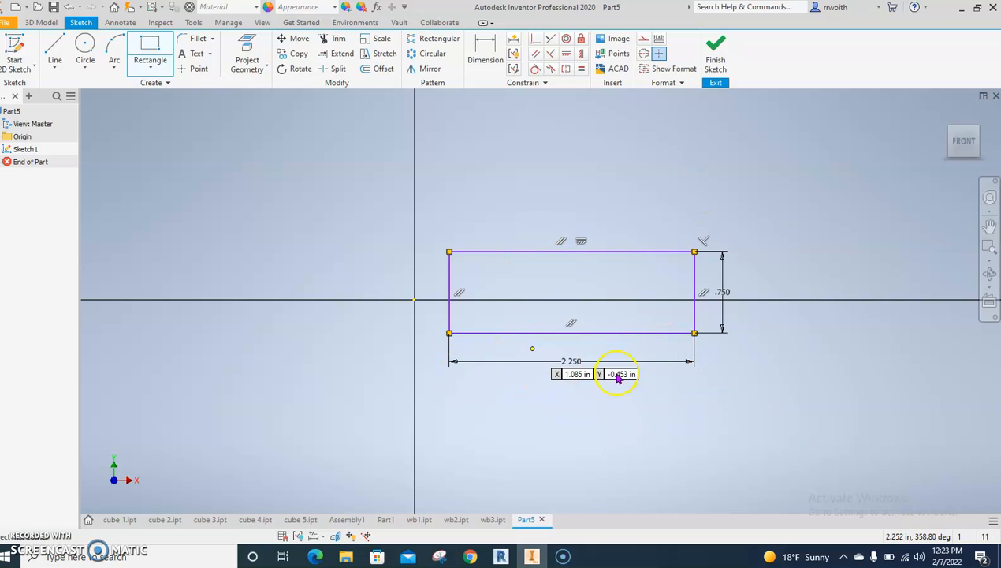
scroll(704, 376, up, 5)
scroll(688, 346, down, 5)
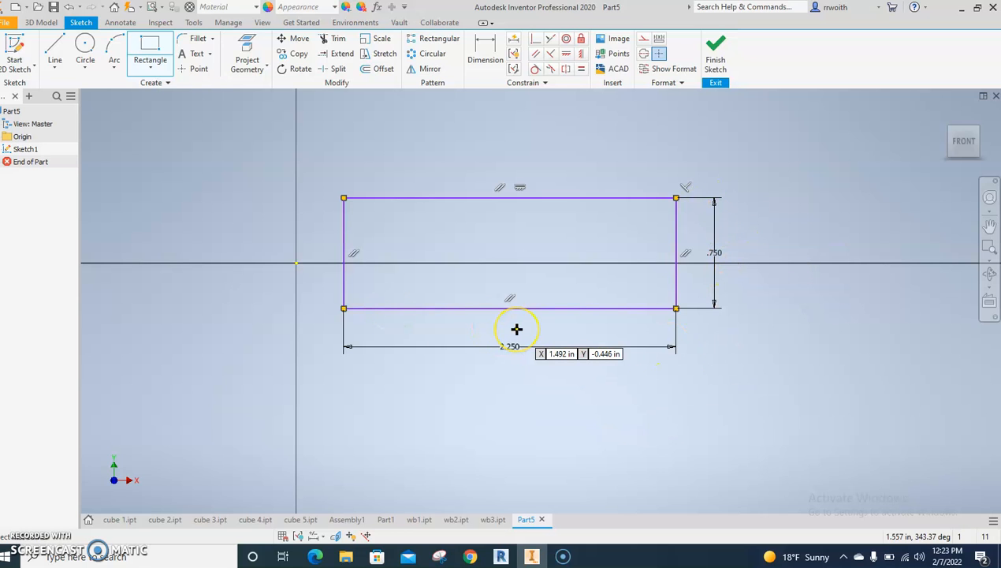
Finish the sketch and extrude the rectangle 0.75 in into a solid bar
click(722, 57)
scroll(842, 347, down, 5)
mouse_move(843, 337)
middle_down()
mouse_move(660, 261)
mouse_move(375, 183)
middle_up()
click(60, 67)
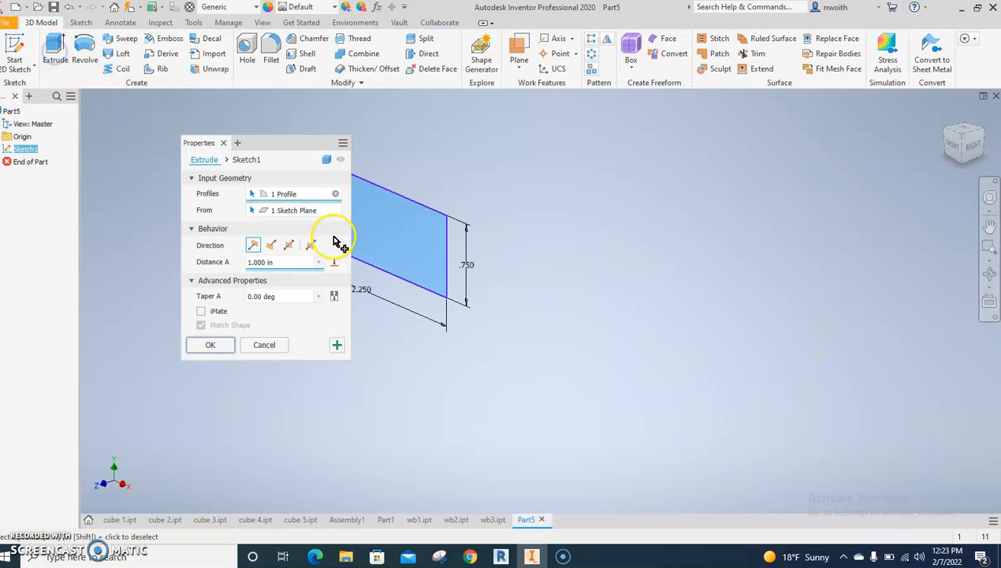
key(BackSpace)
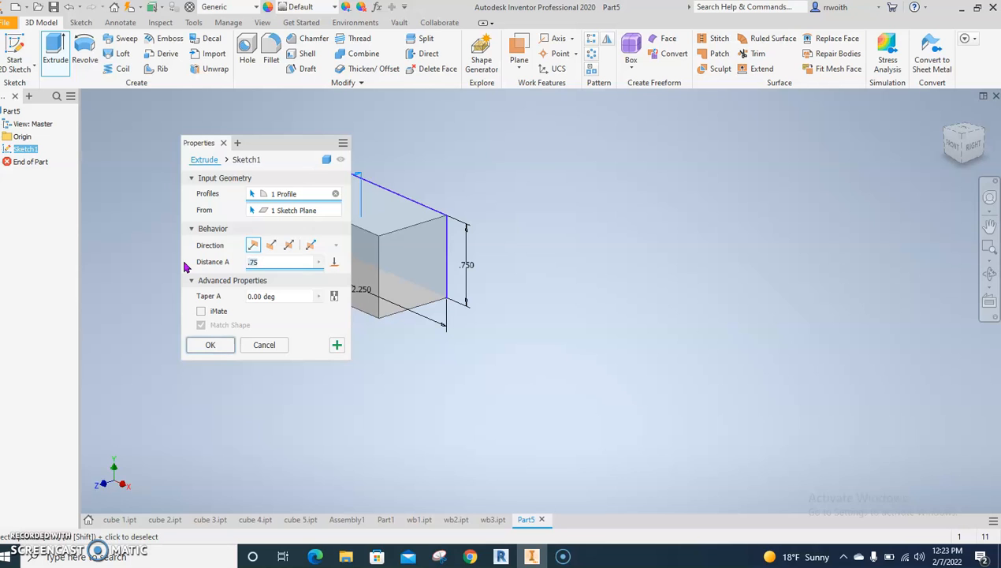
click(206, 347)
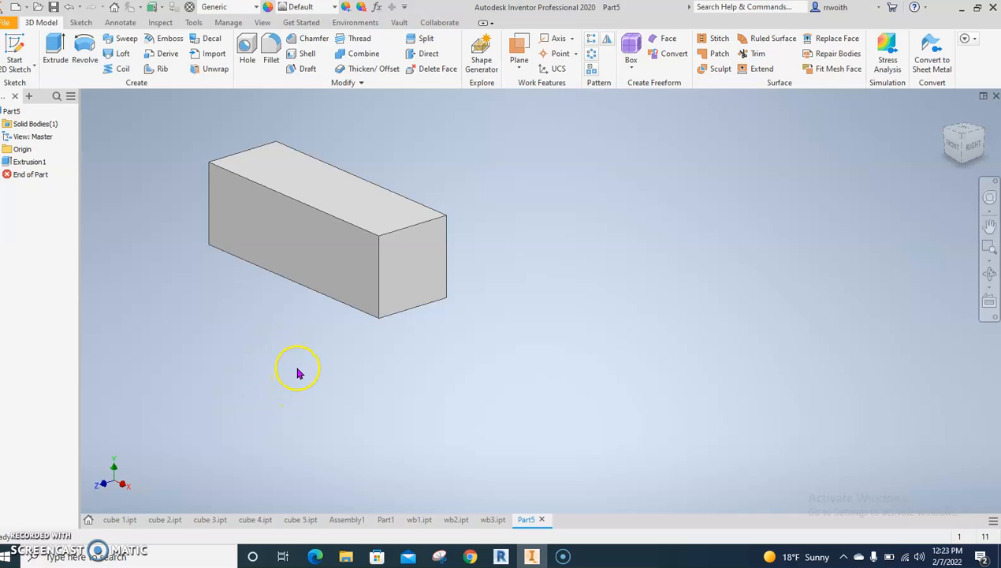
Examine the bar from its back and top sides, ending square to the back face with nothing selected
shift+middle_drag(505, 288, 418, 157)
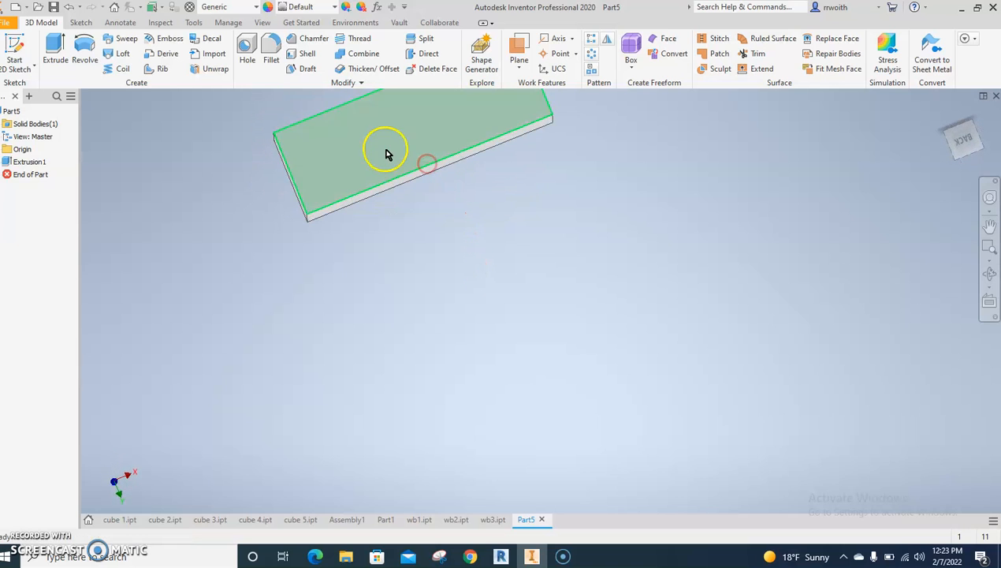
click(387, 152)
shift+middle_drag(520, 266, 590, 395)
shift+middle_drag(458, 292, 460, 190)
click(963, 145)
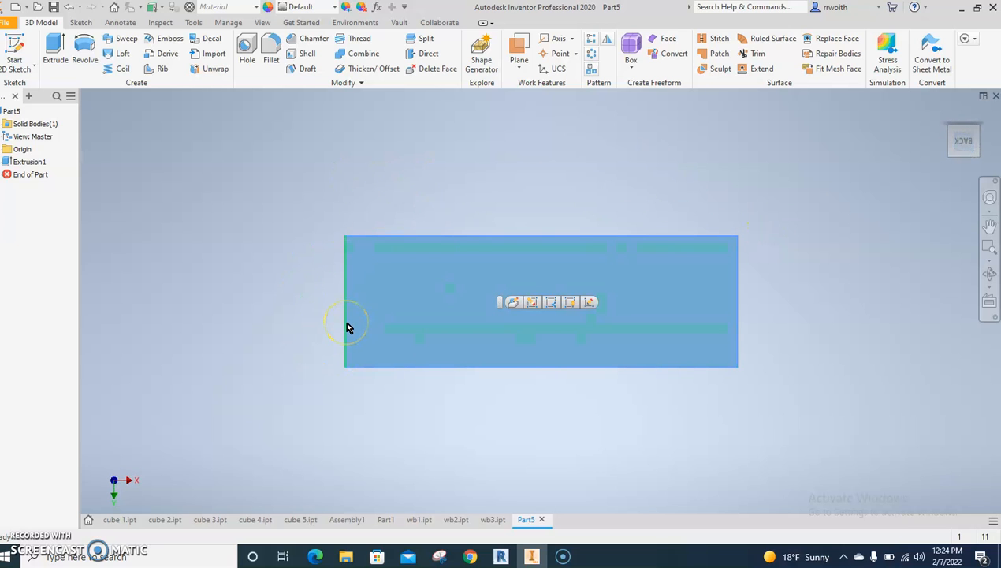
click(363, 341)
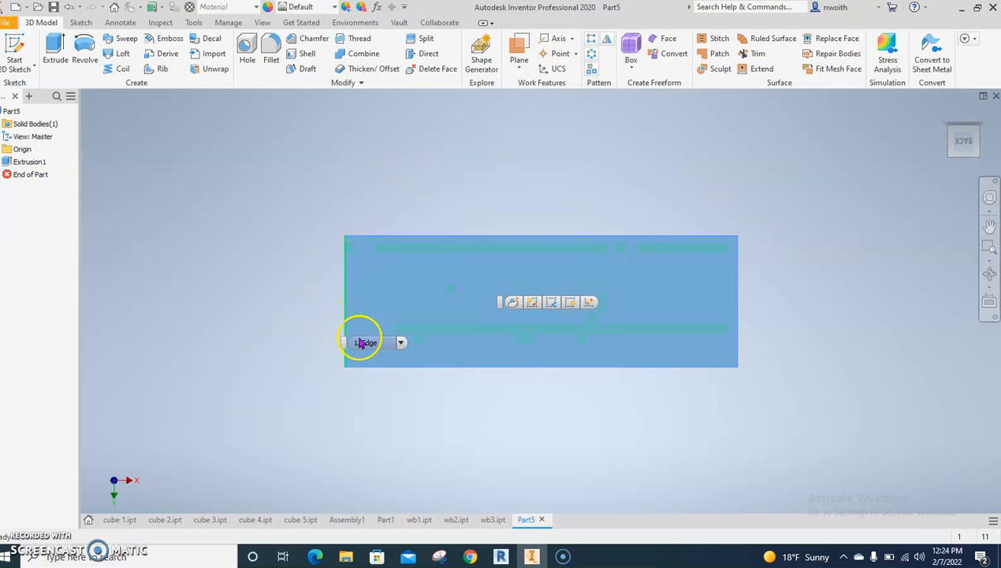
click(401, 284)
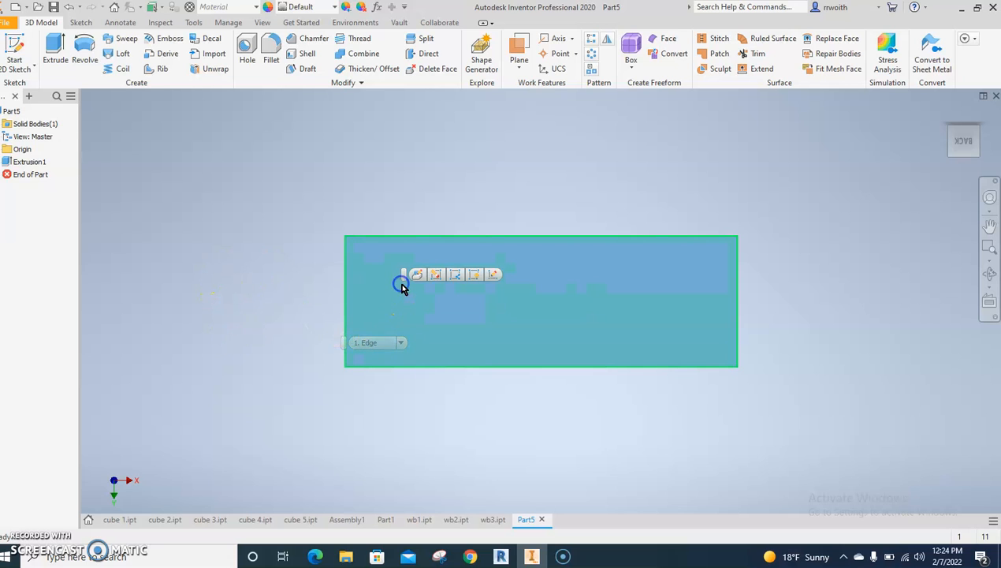
click(966, 144)
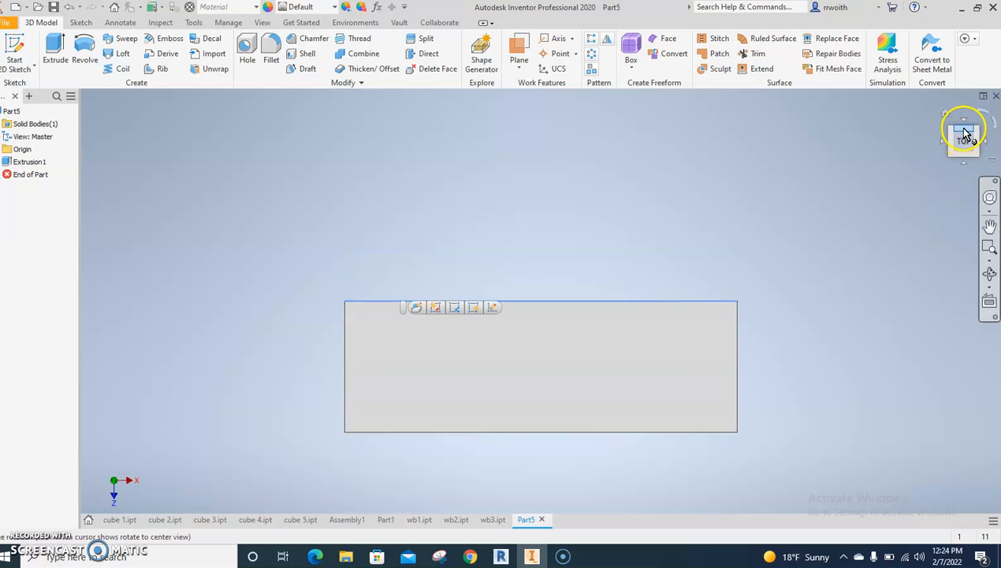
click(966, 119)
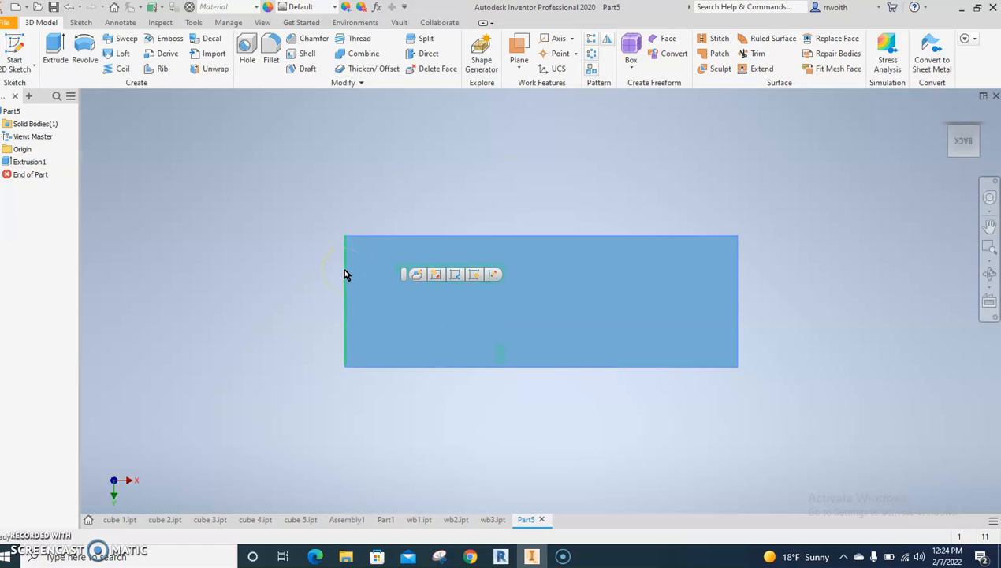
click(235, 214)
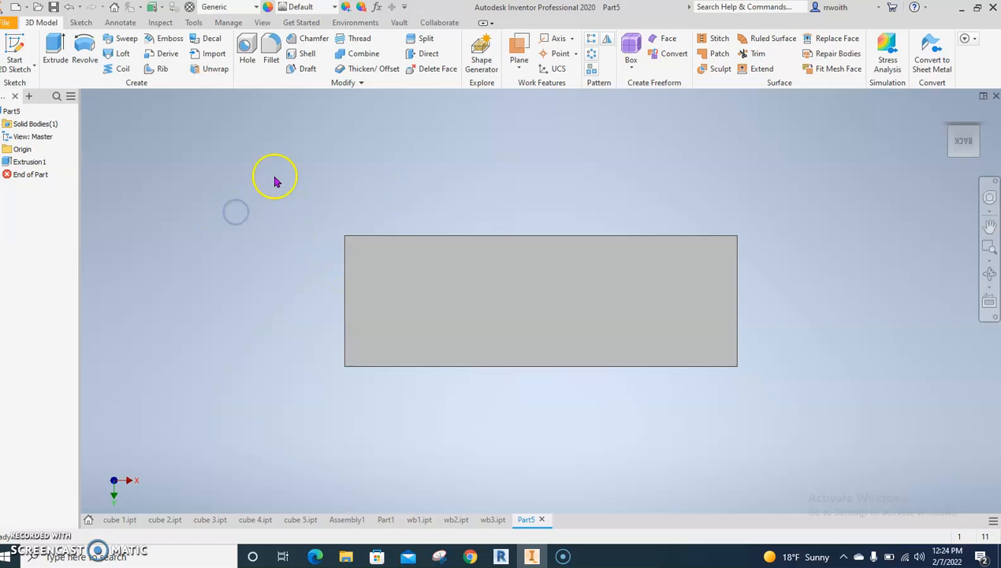
Start a sketch on the bar's back face and draw a rectangle 0.75 in wide and 1.5 in high from its lower-left corner
click(409, 286)
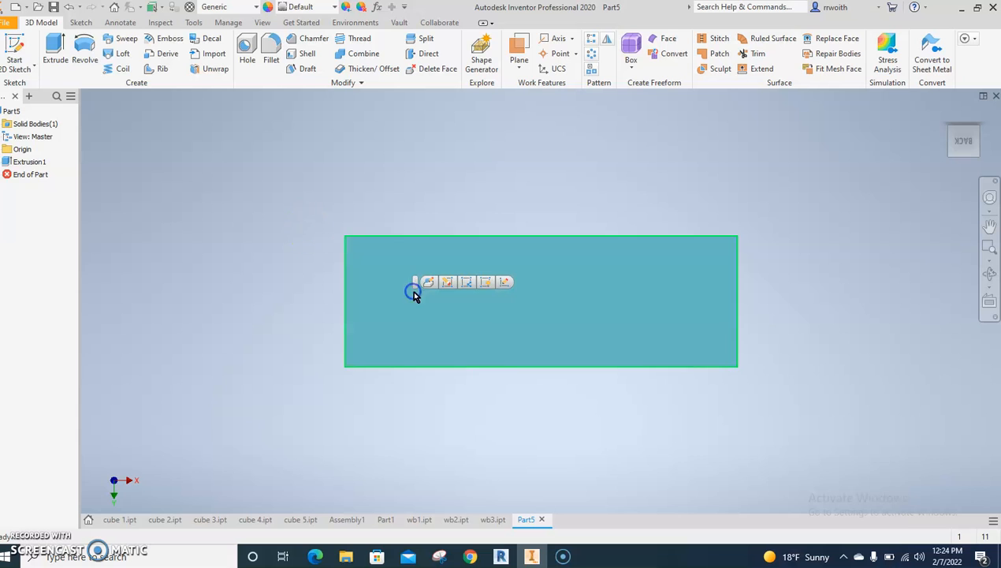
click(502, 286)
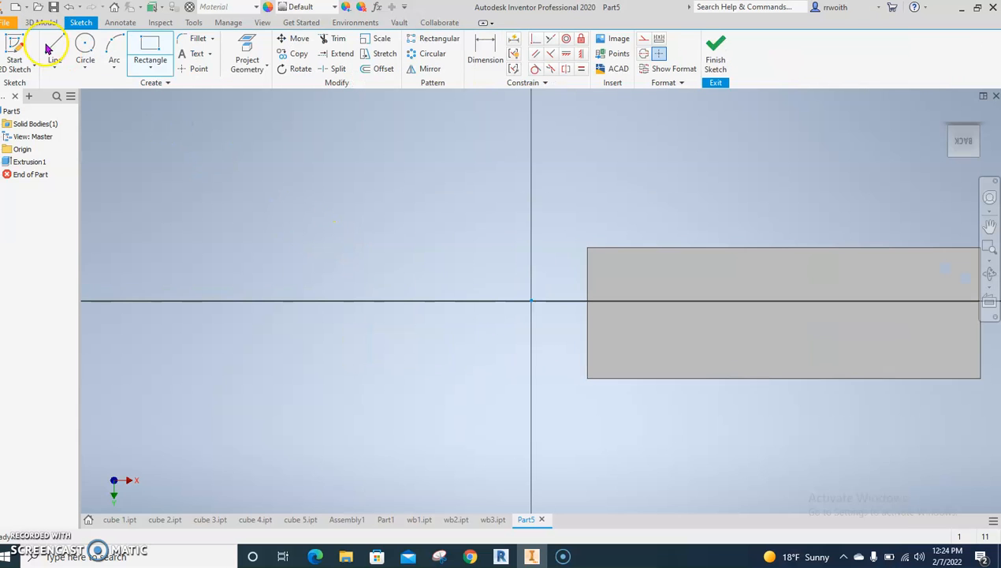
click(160, 40)
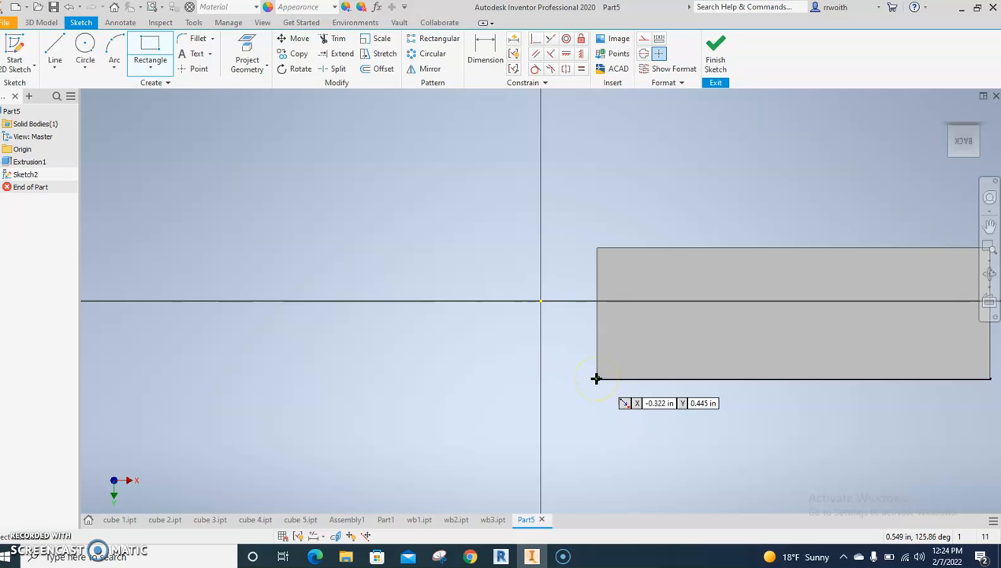
click(596, 378)
middle_drag(715, 119, 691, 237)
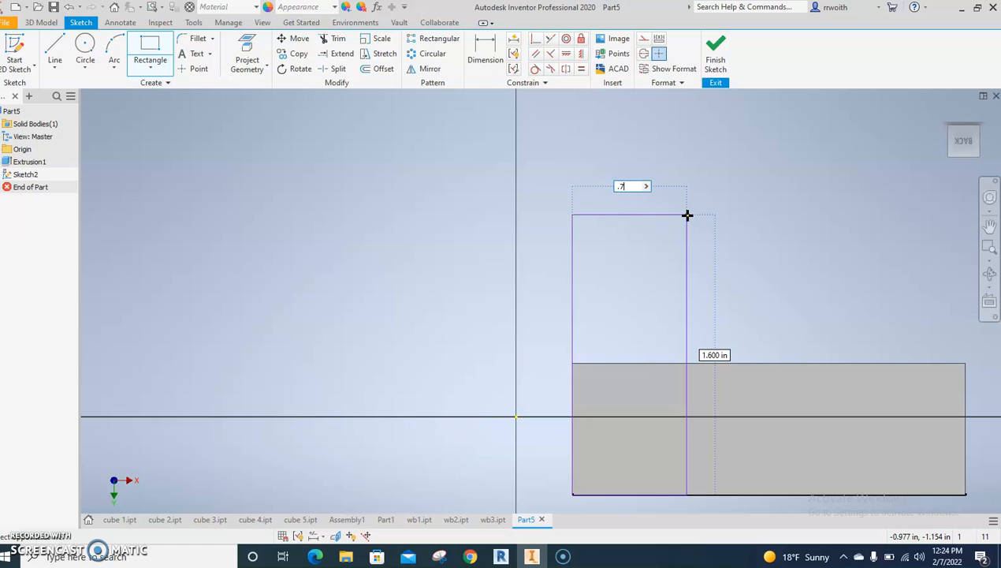
key(Tab)
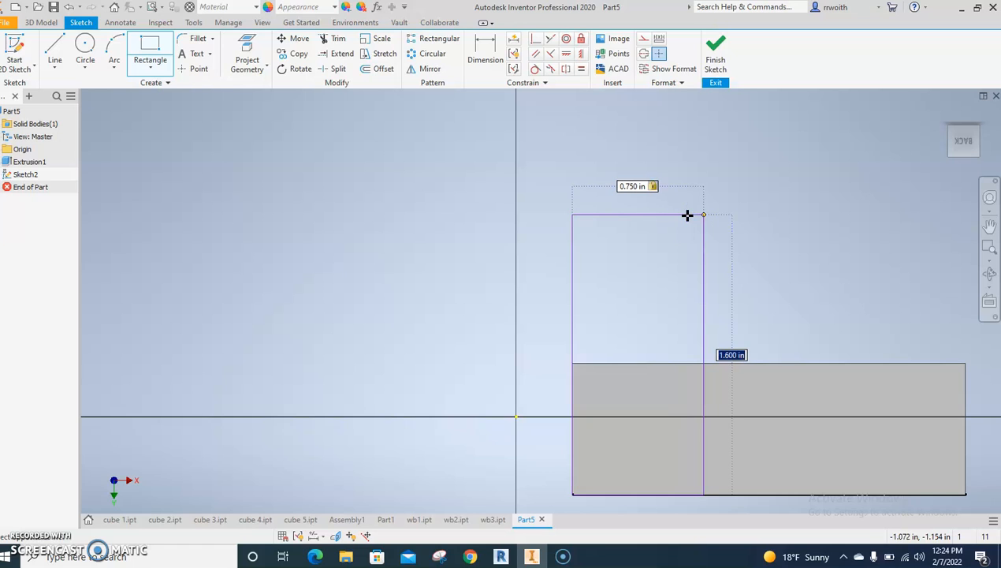
text(1.5)
key(Return)
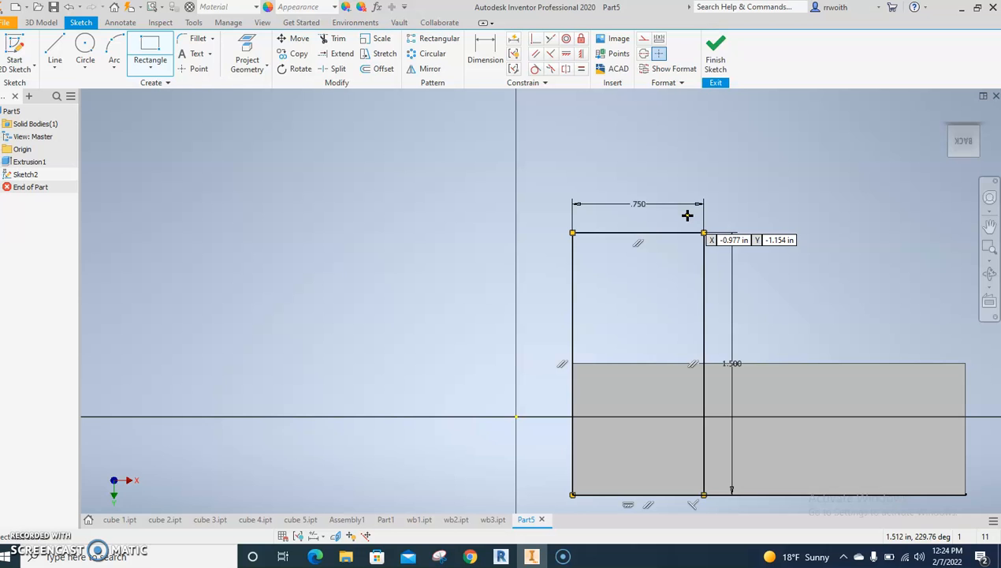
Finish the sketch and extrude the rectangle 0.75 in outward from the back face, joined to the bar
click(717, 65)
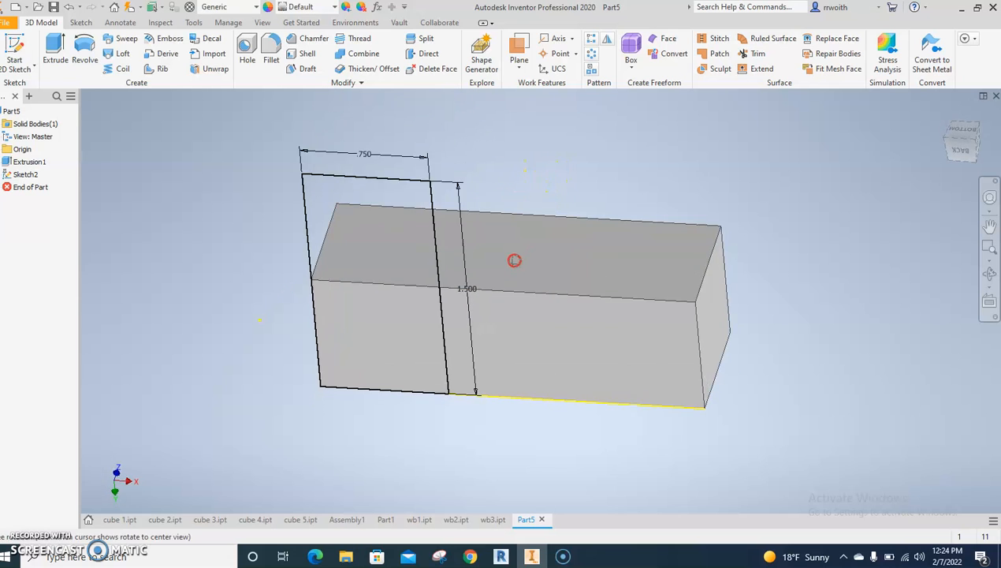
click(56, 49)
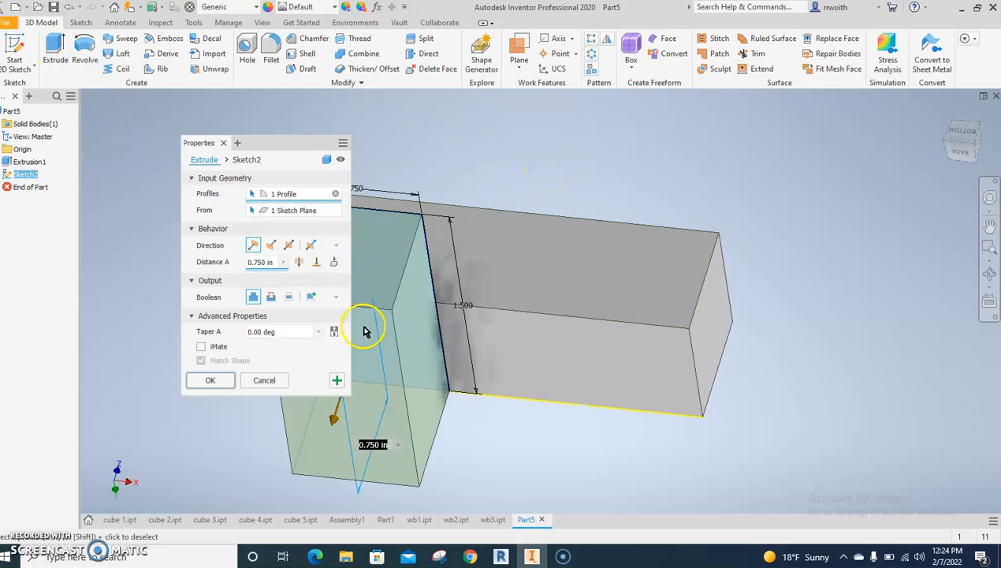
click(208, 380)
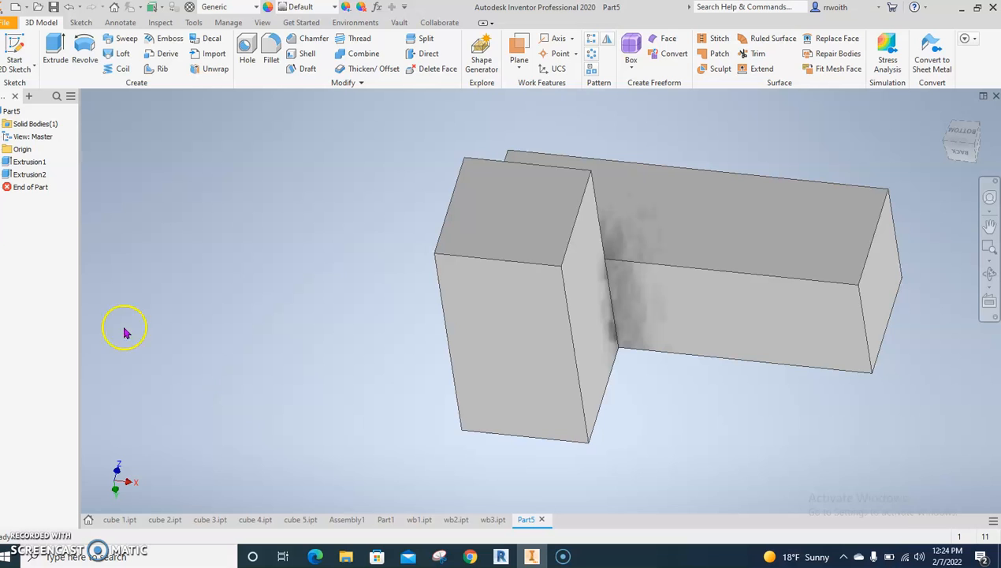
Apply the Orange appearance from the Inventor Material Library to the part
click(6, 163)
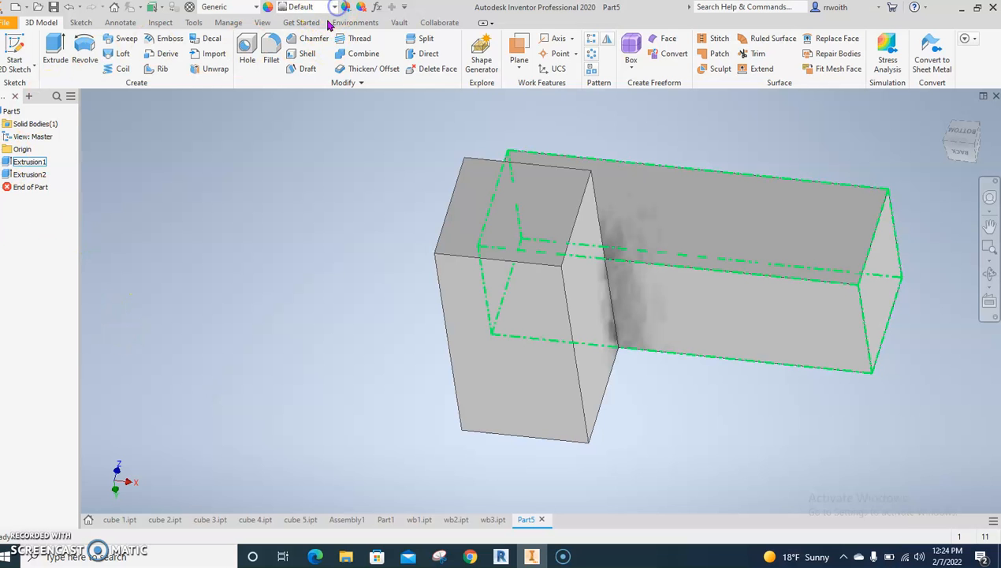
click(334, 7)
scroll(296, 165, up, 10)
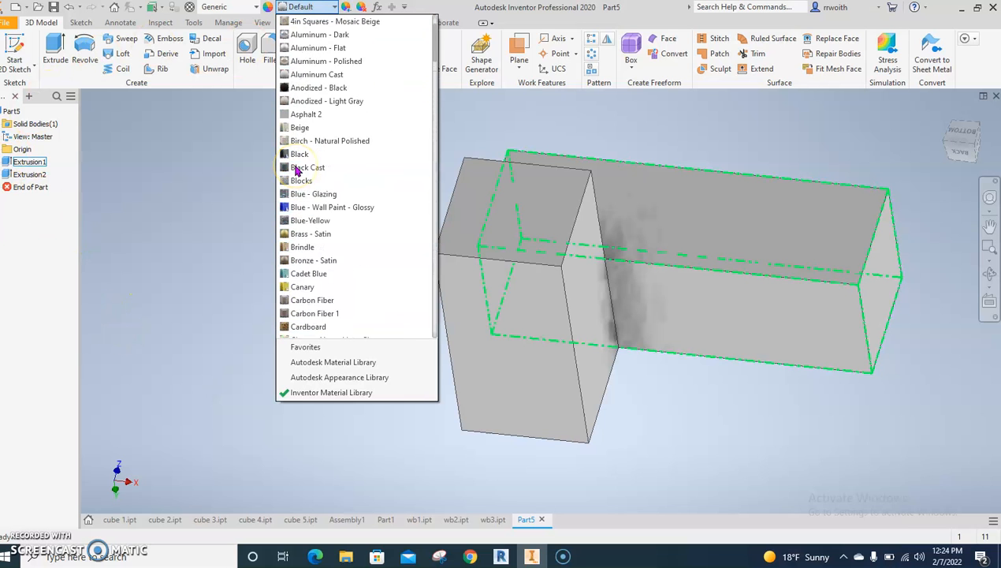
scroll(296, 170, up, 2)
scroll(300, 175, down, 4)
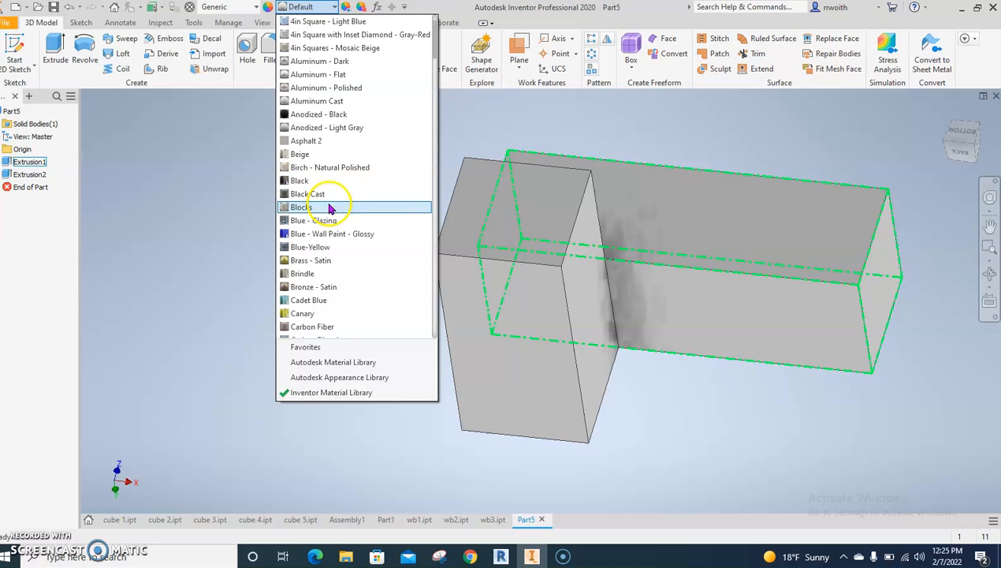
scroll(330, 223, down, 11)
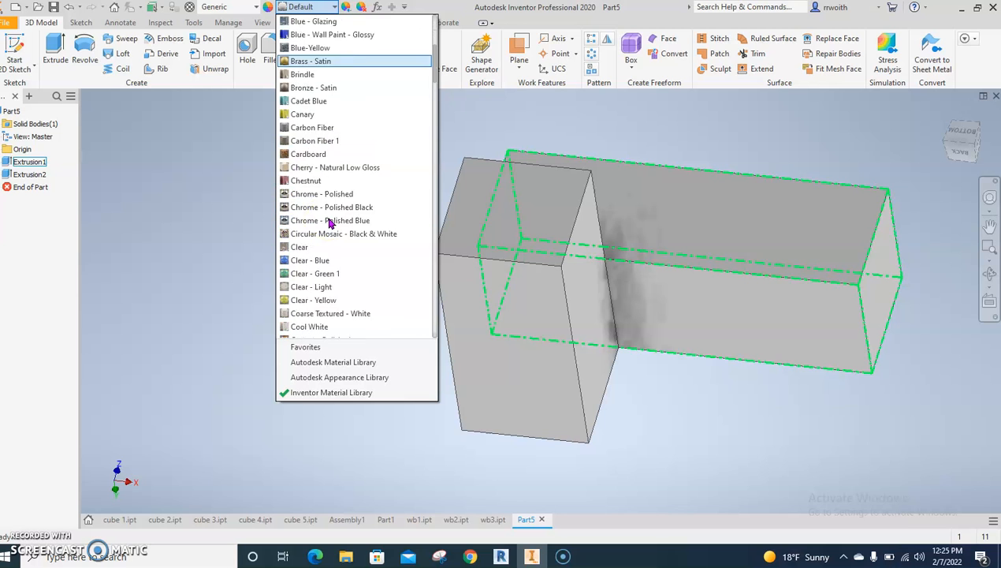
scroll(330, 217, down, 10)
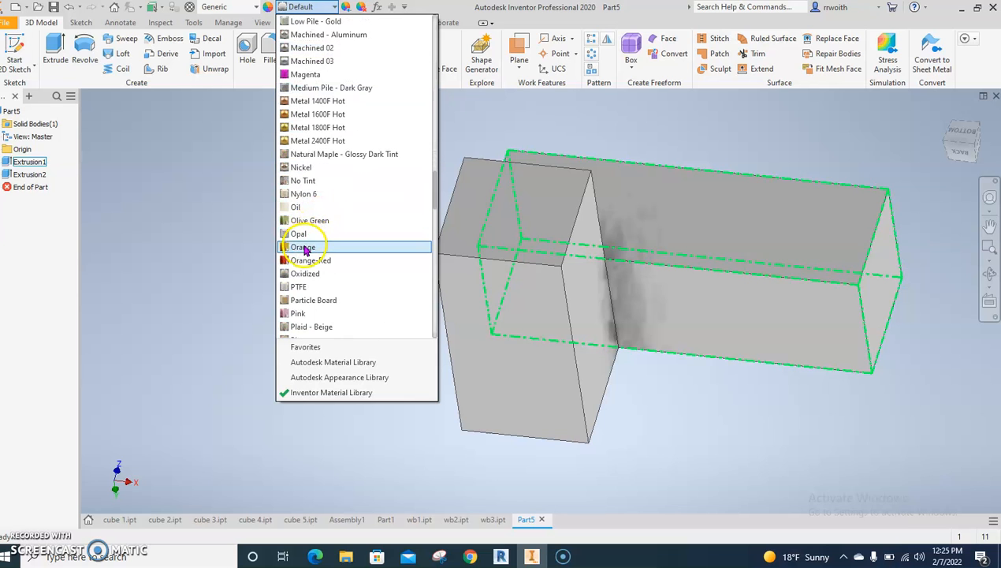
click(304, 247)
shift+middle_drag(266, 201, 246, 279)
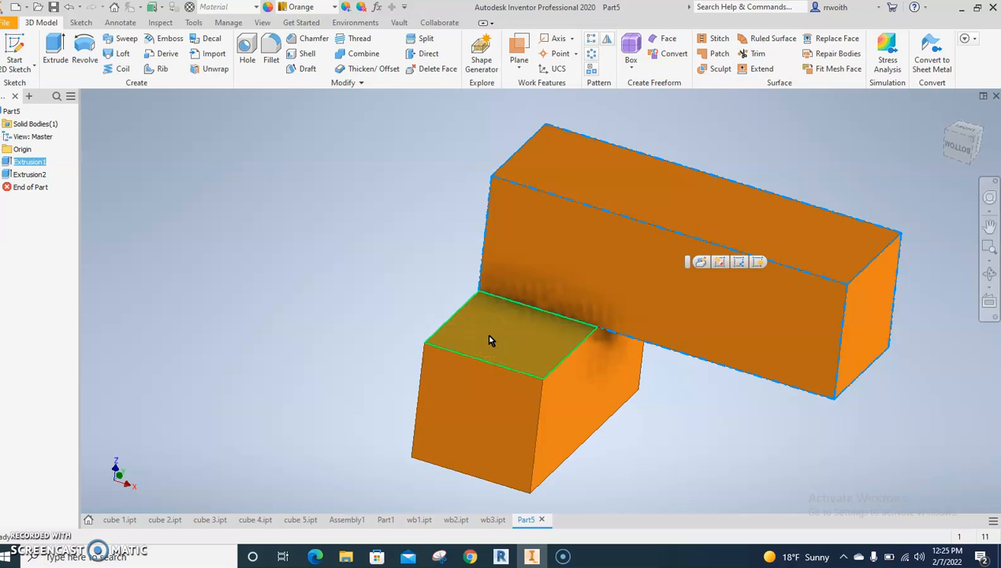
click(510, 356)
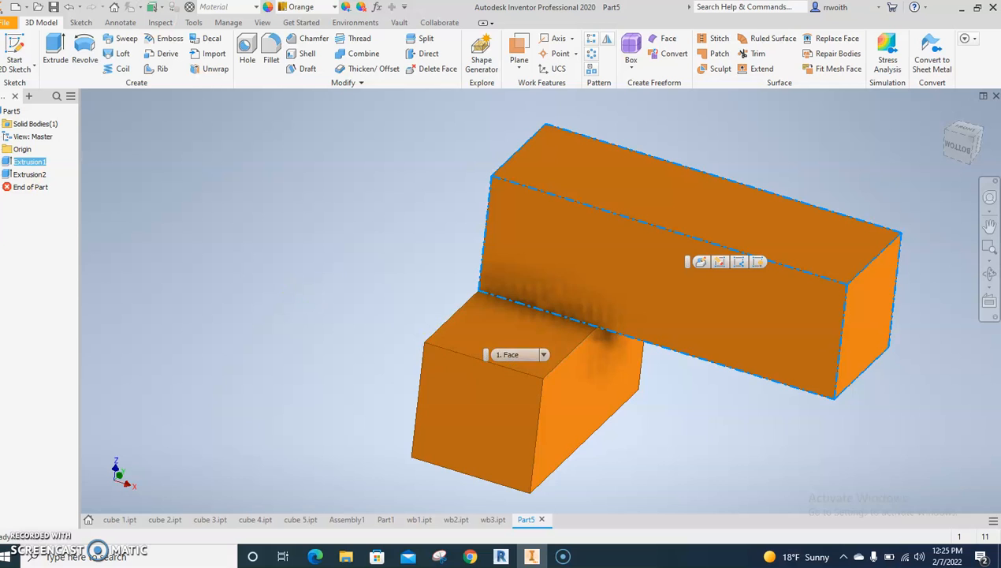
Save the part as WB4 in the woith block folder
click(7, 23)
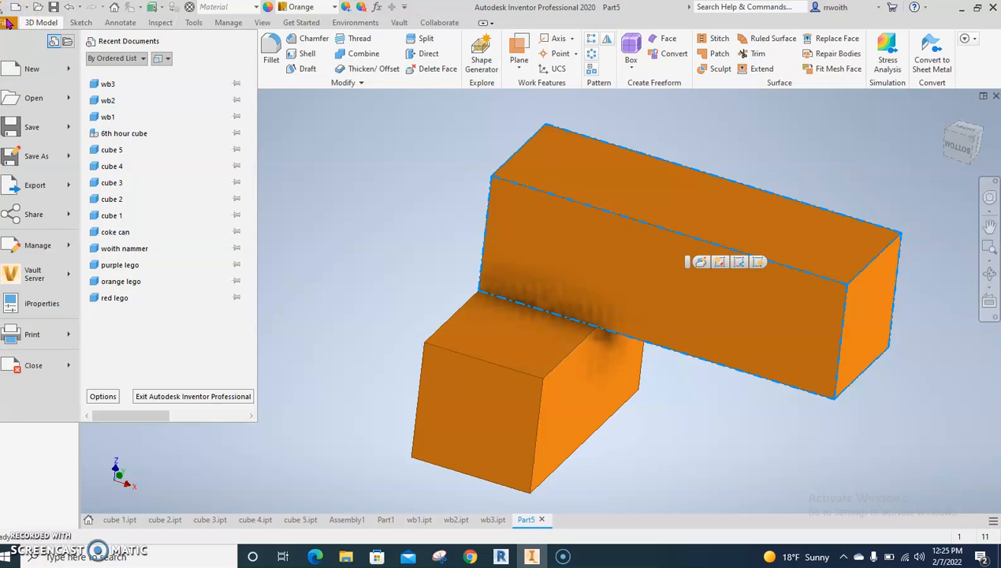
click(33, 156)
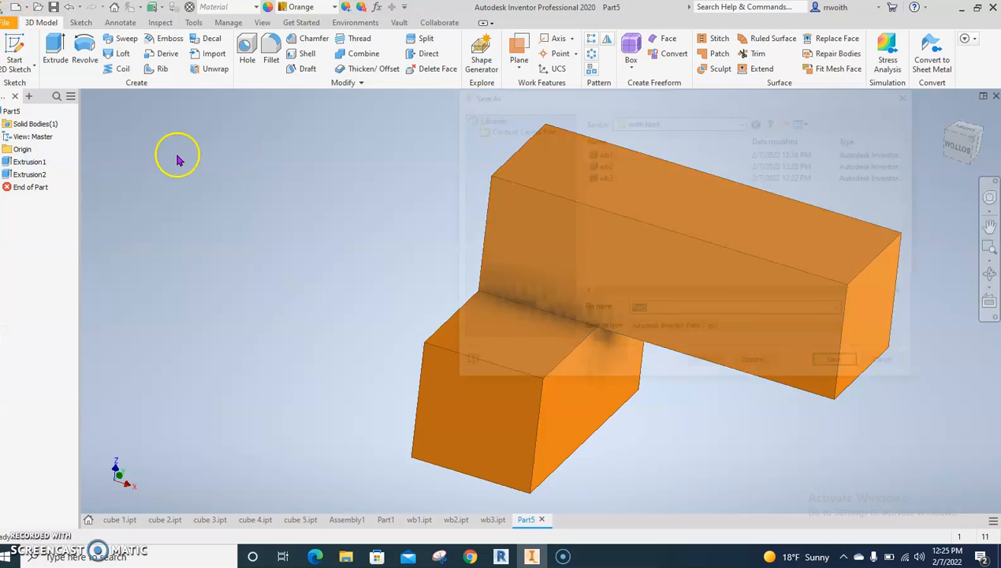
text(W)
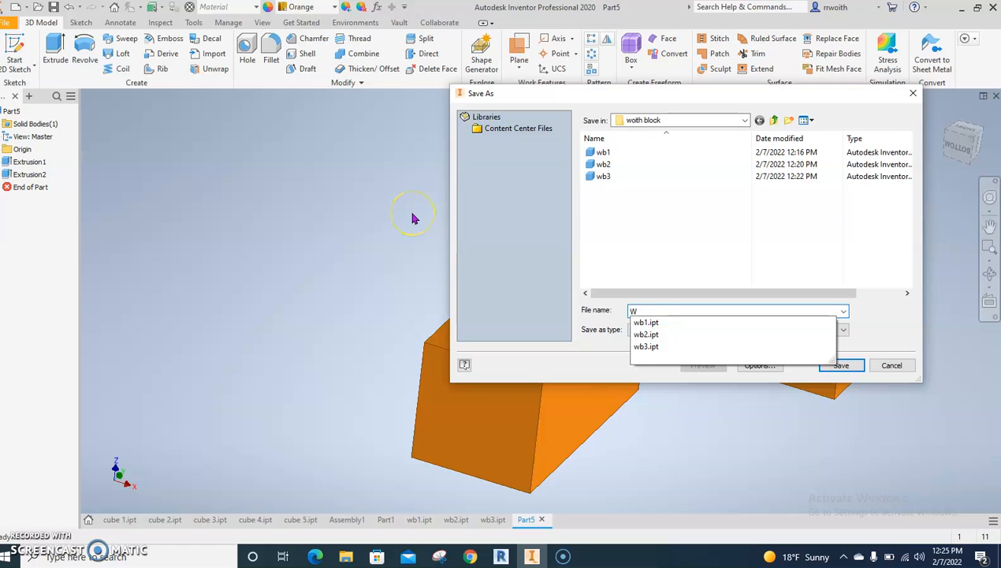
text(B4)
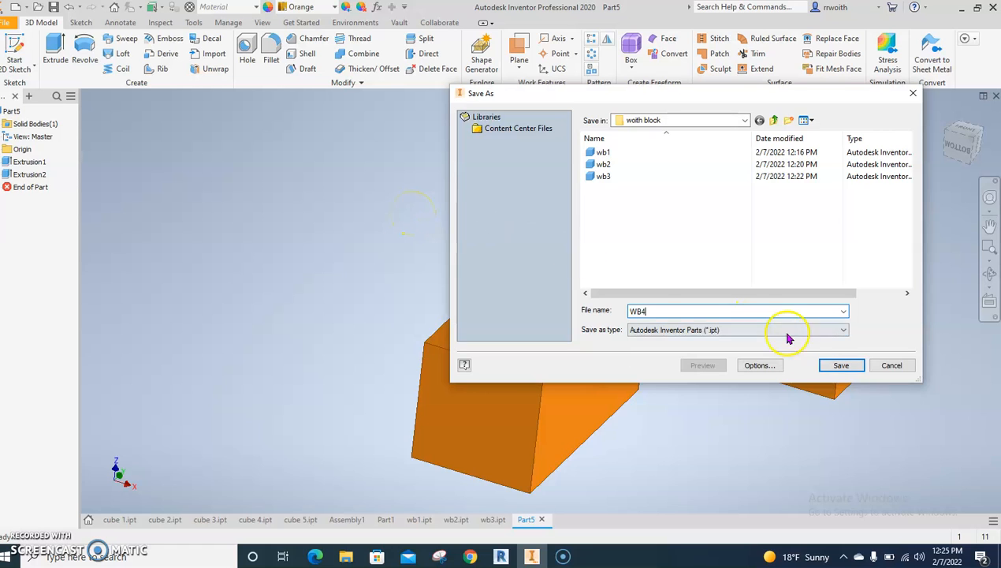
click(834, 365)
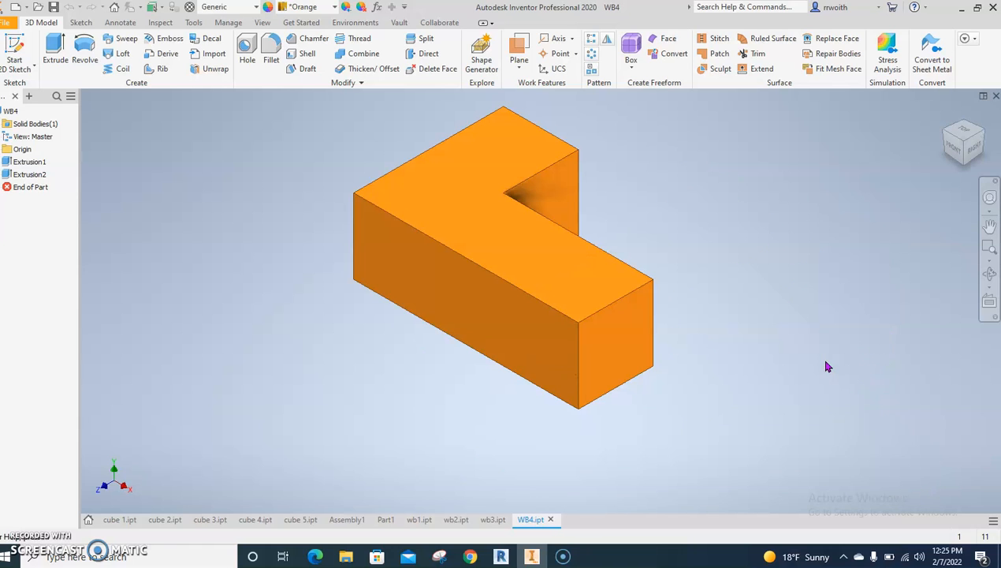
Create another part from the Standard.ipt template and start a 2D sketch on the front plane
click(8, 22)
click(32, 69)
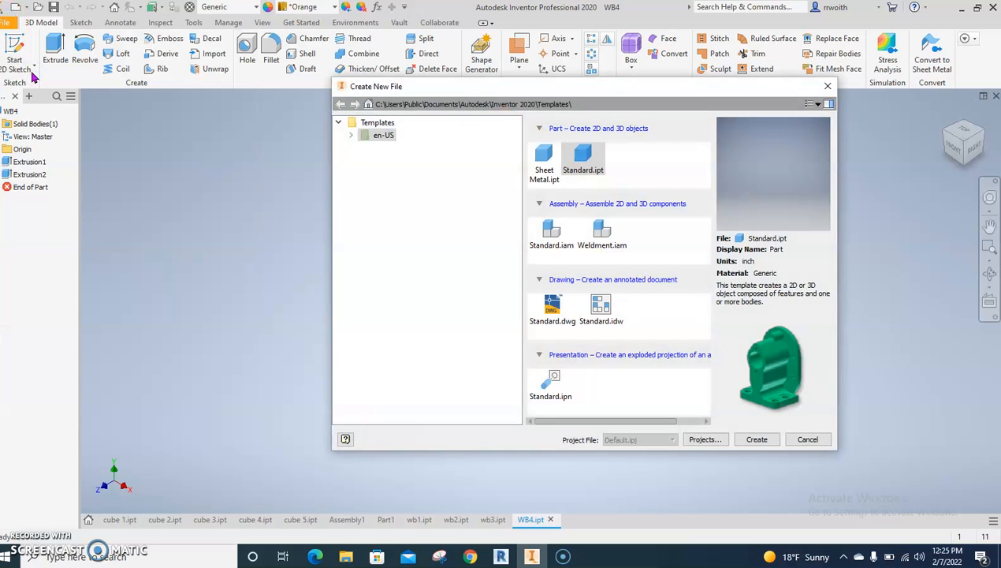
double_click(602, 167)
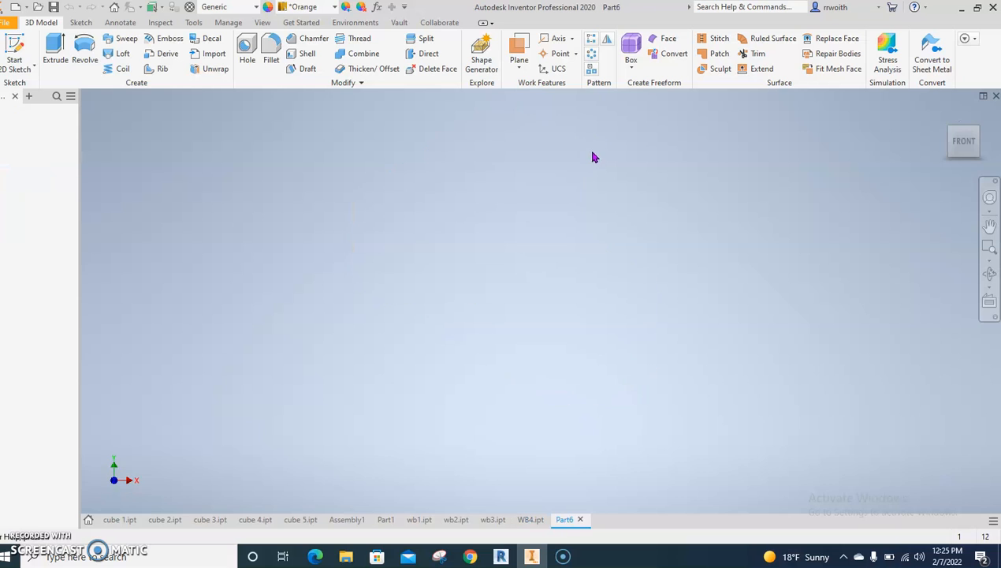
click(14, 55)
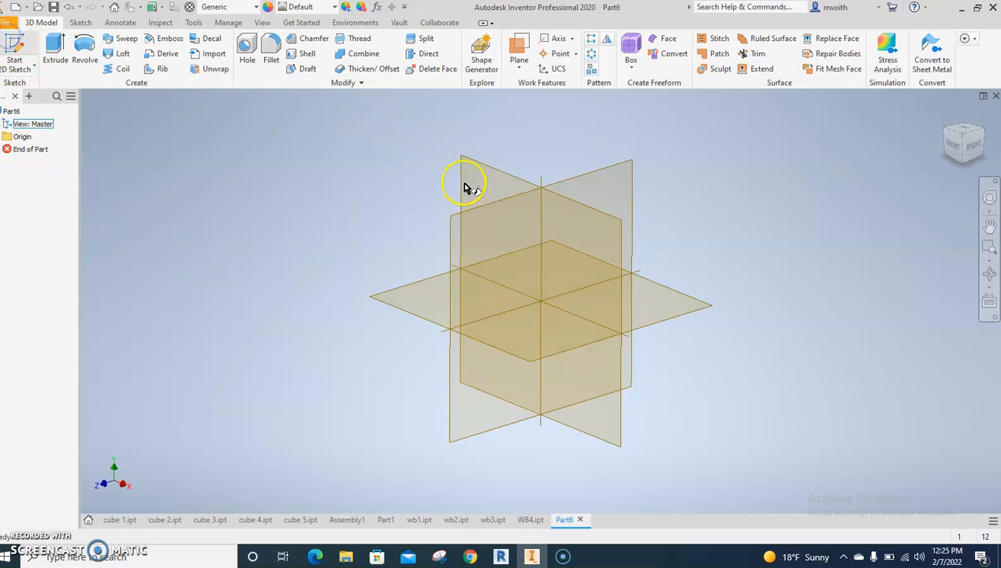
click(468, 180)
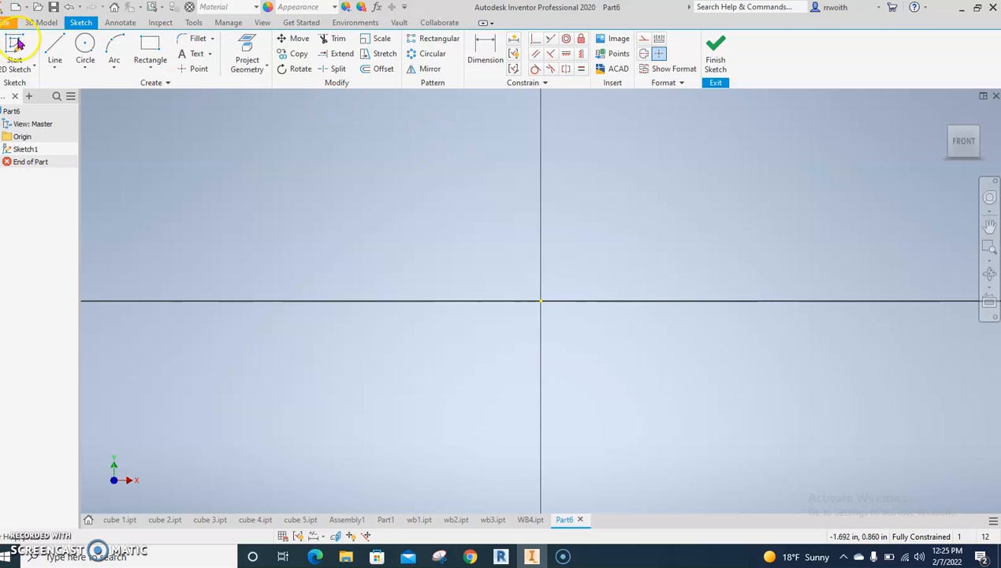
Draw a 2.25 in horizontal line above and right of the origin, continued by a 1.5 in vertical line up from its right end
click(54, 45)
middle_drag(664, 224, 483, 247)
click(428, 287)
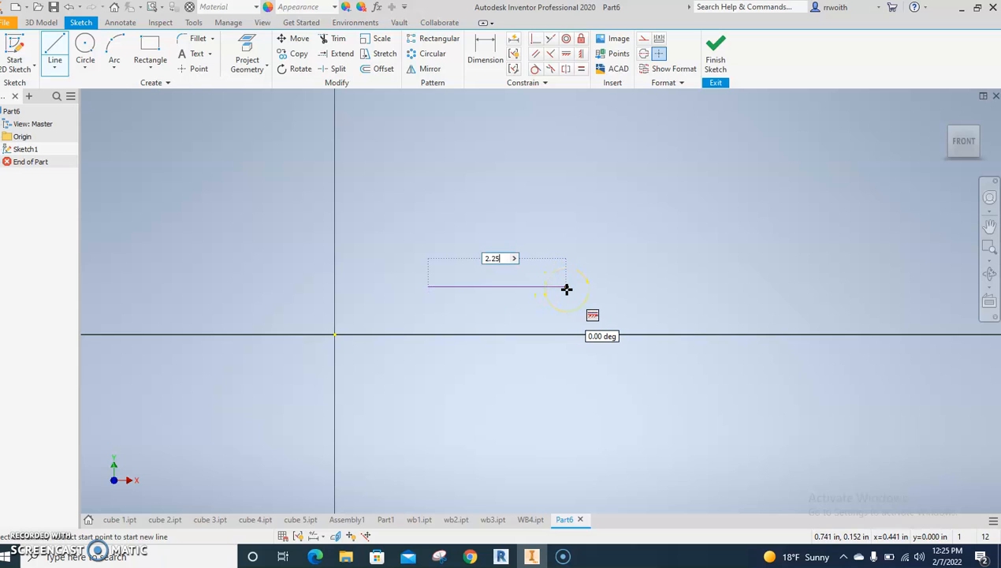
text(2.25)
key(Return)
scroll(741, 228, down, 5)
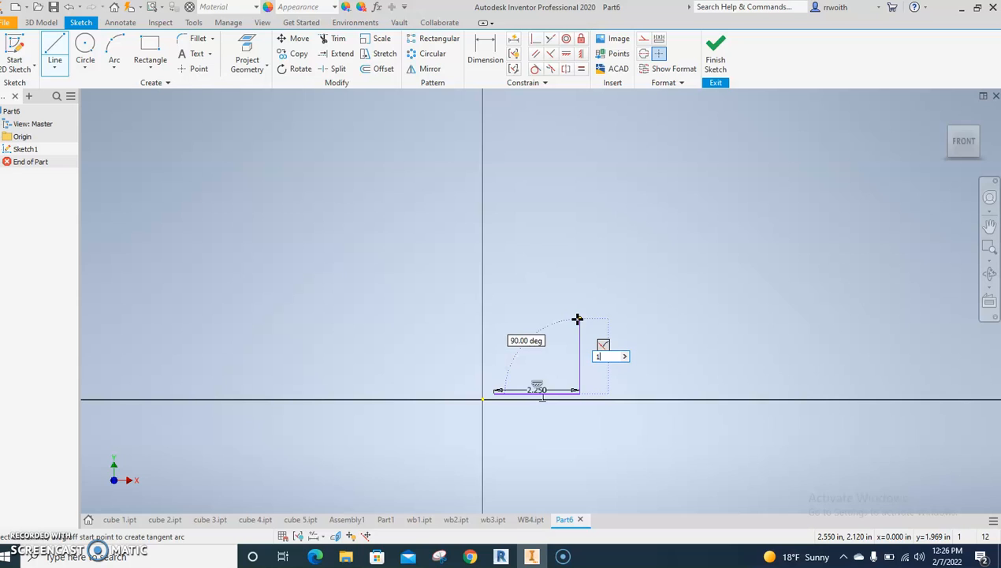
key(Return)
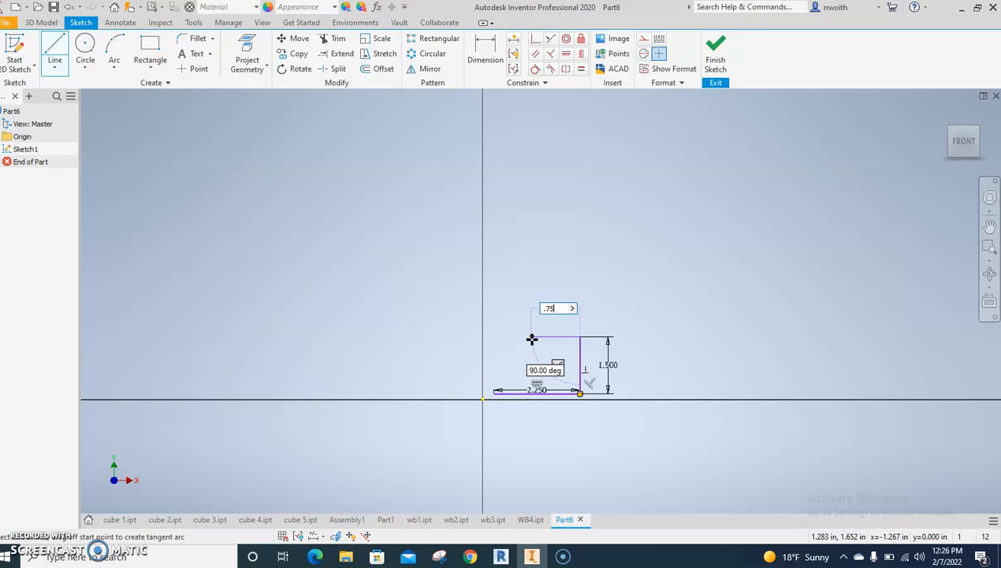
Continue with lines 0.75 in left and 0.75 in down, then run left above the start point and down to it to close the L-shaped profile
key(Return)
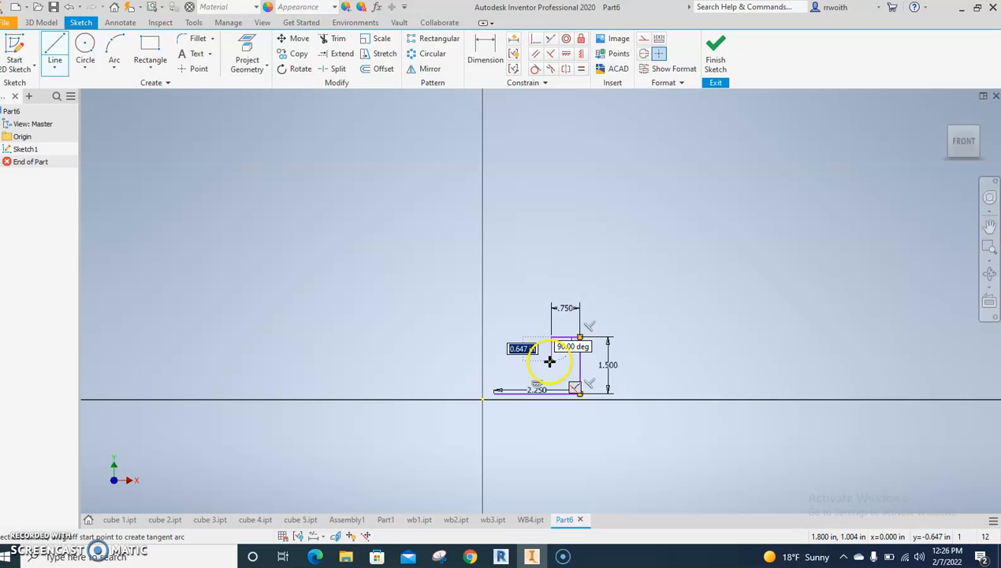
text(.75)
key(Return)
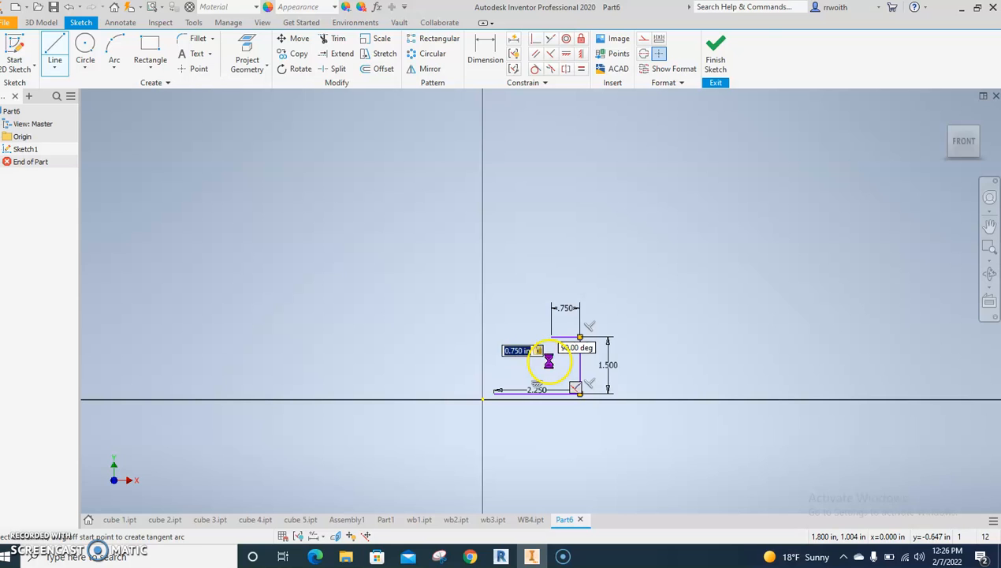
scroll(550, 362, down, 4)
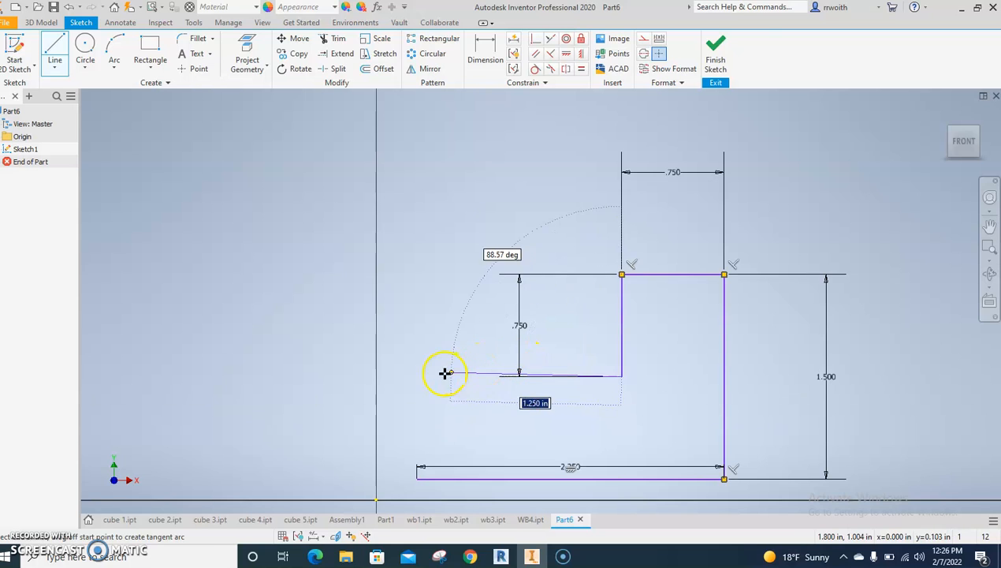
click(415, 376)
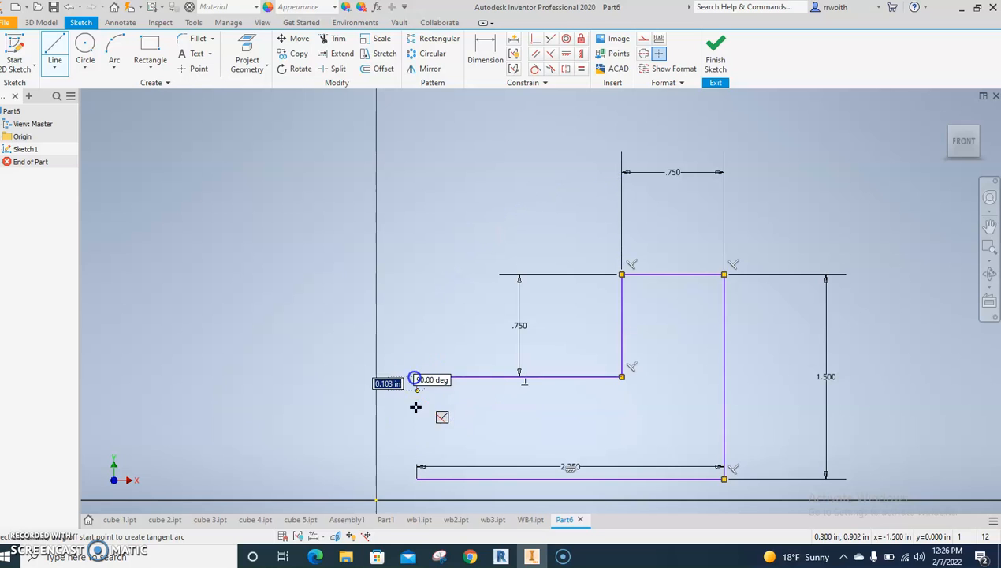
click(417, 478)
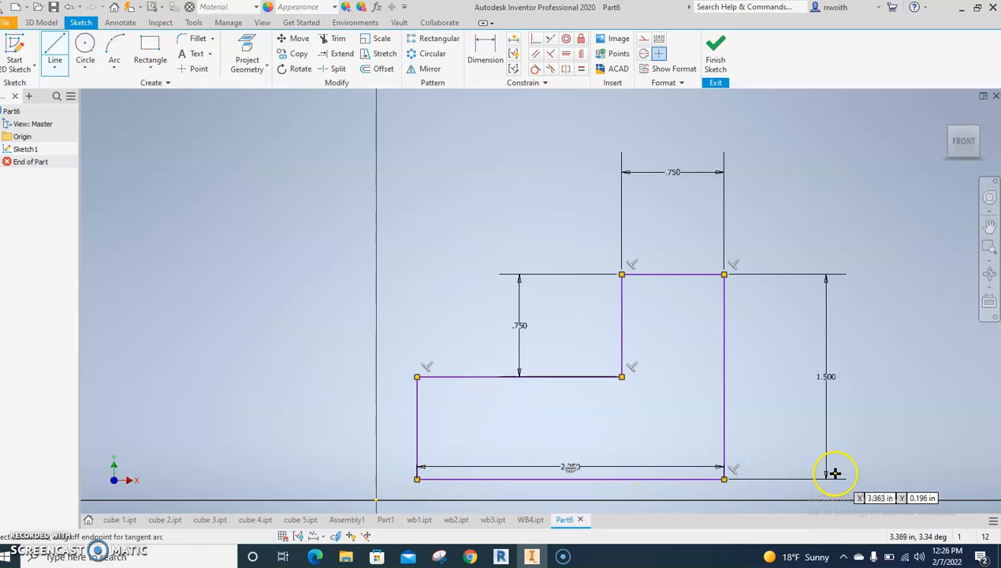
key(Escape)
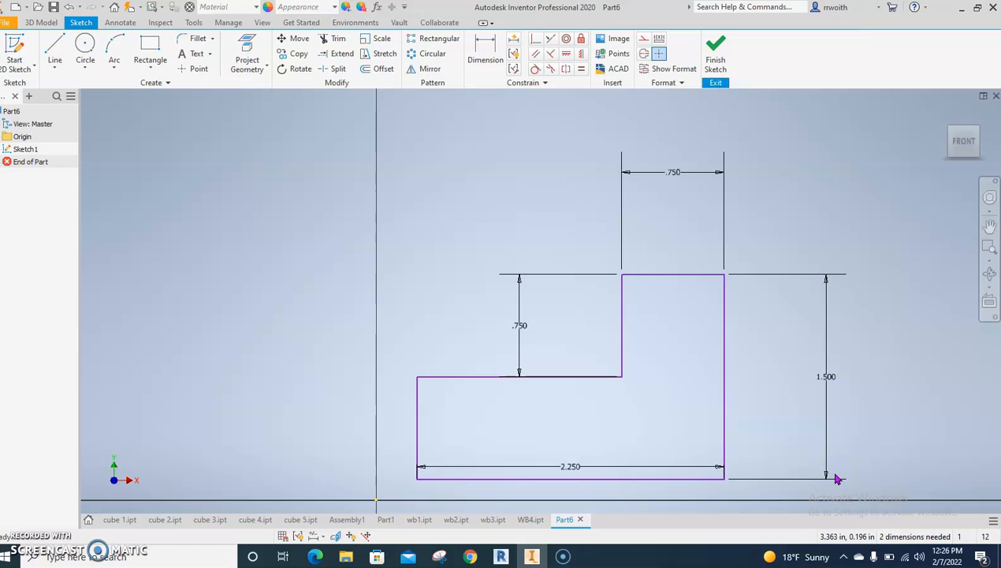
Finish the L-shaped sketch and extrude its profile 0.75 in
double_click(829, 378)
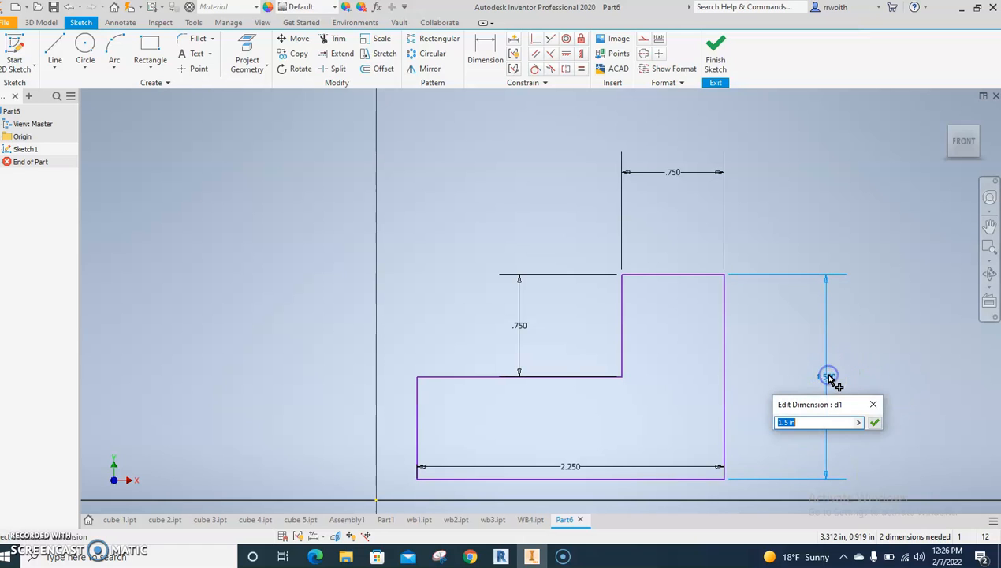
click(883, 403)
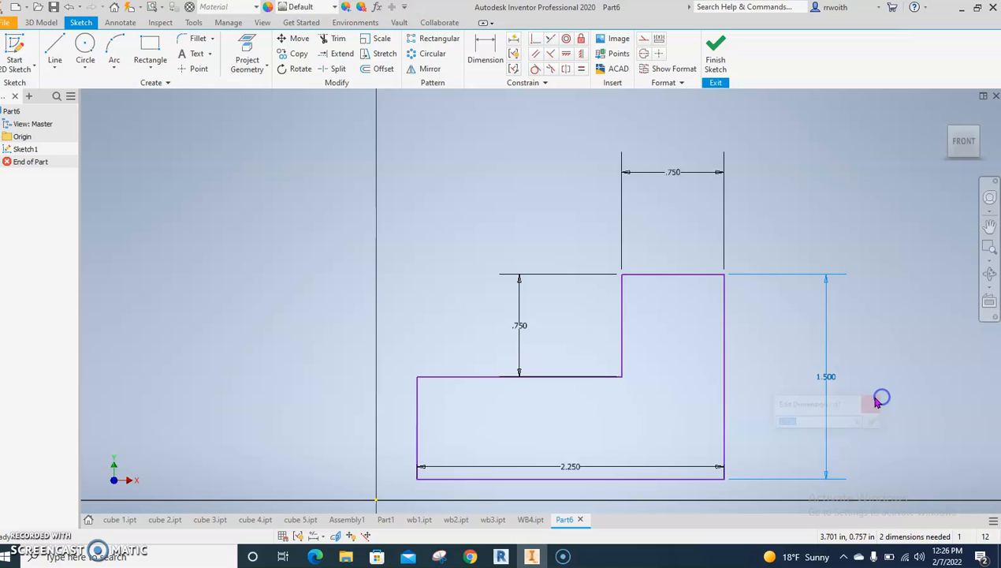
click(716, 61)
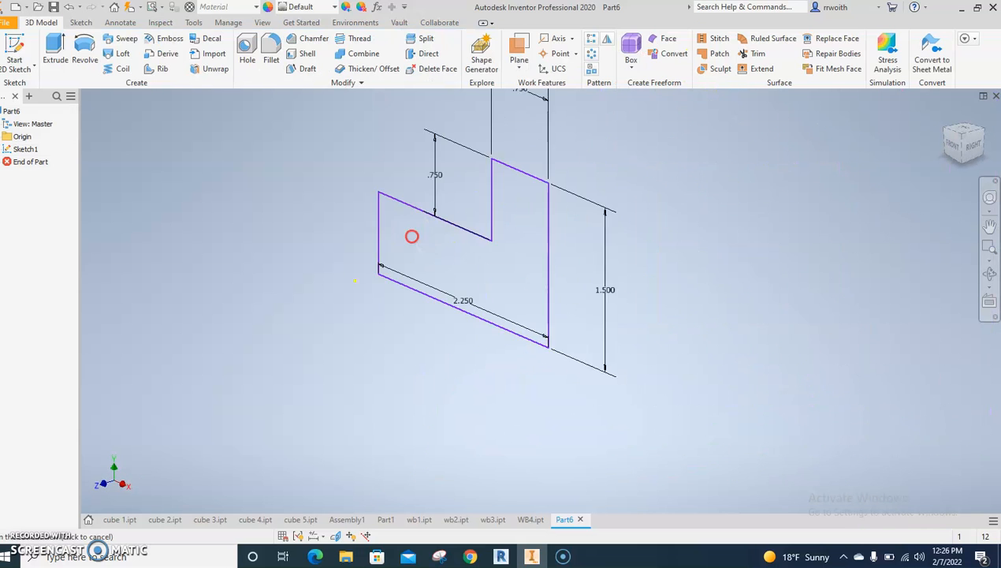
key(e)
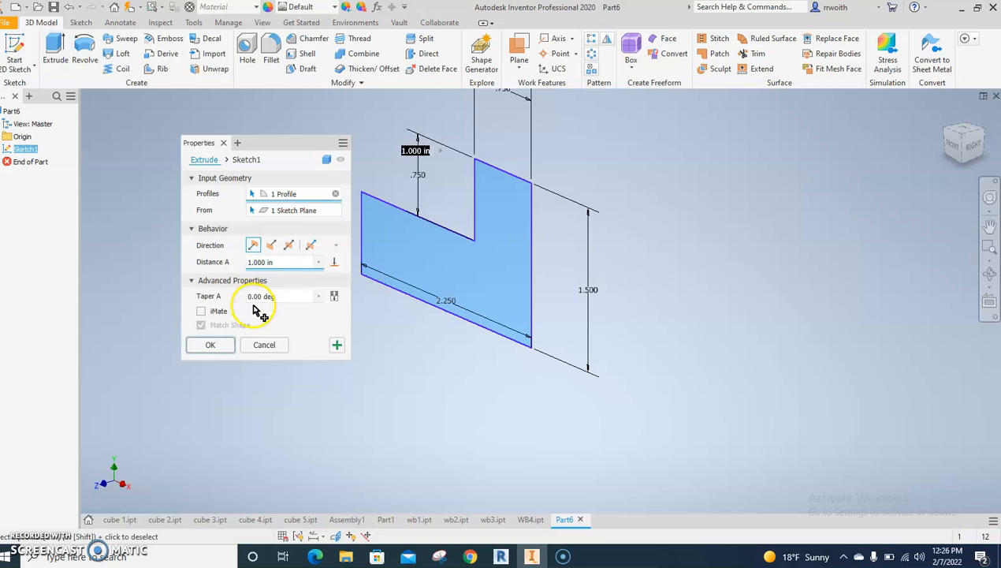
text(.75)
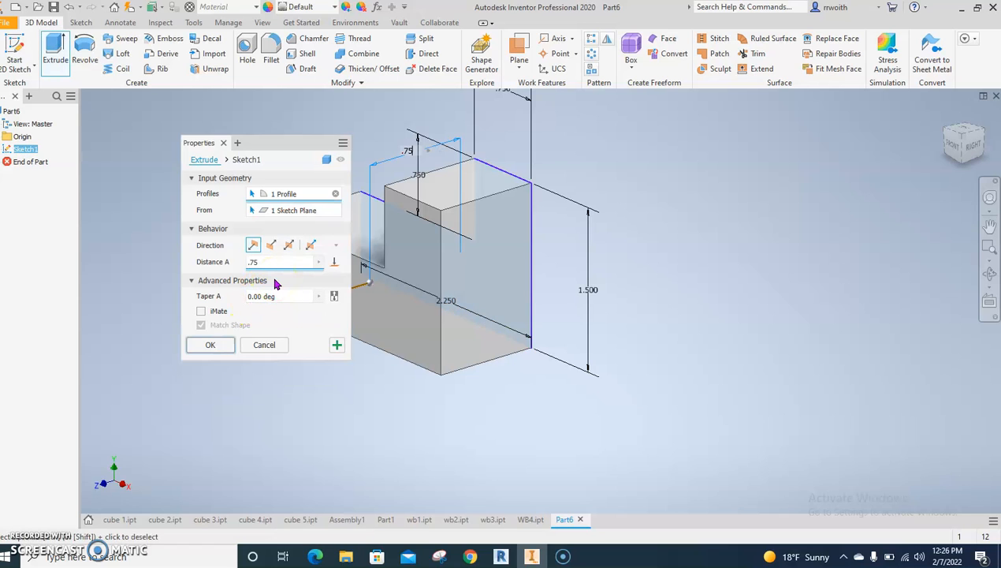
click(197, 344)
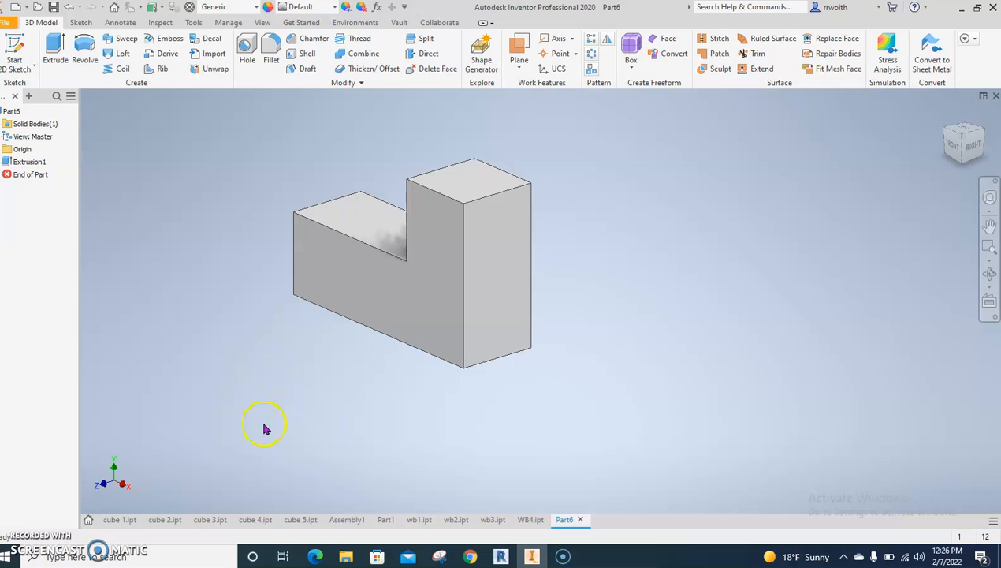
Review the shapes of the open cube 1 to cube 5 parts for reference and return to Part6
click(257, 520)
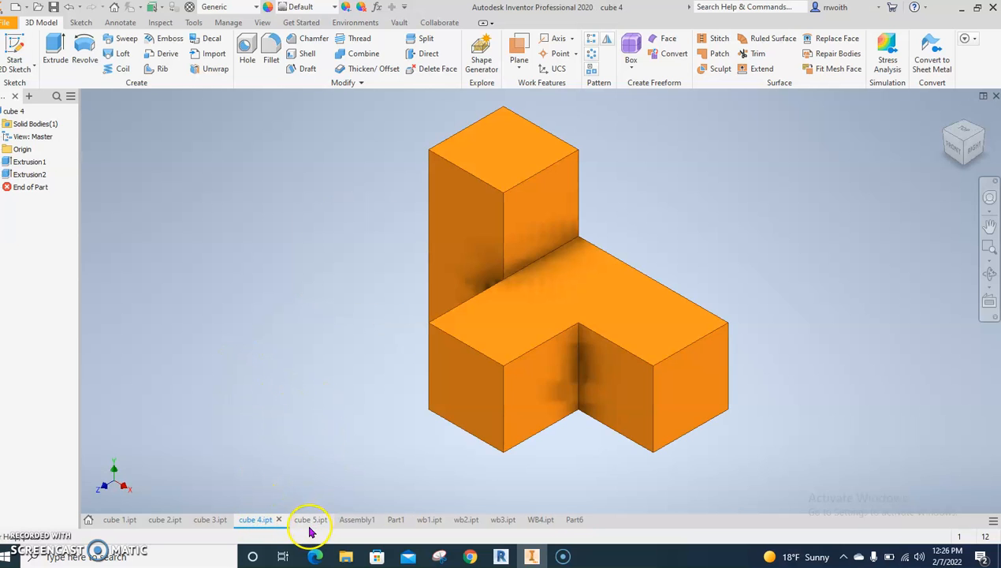
click(305, 526)
click(212, 520)
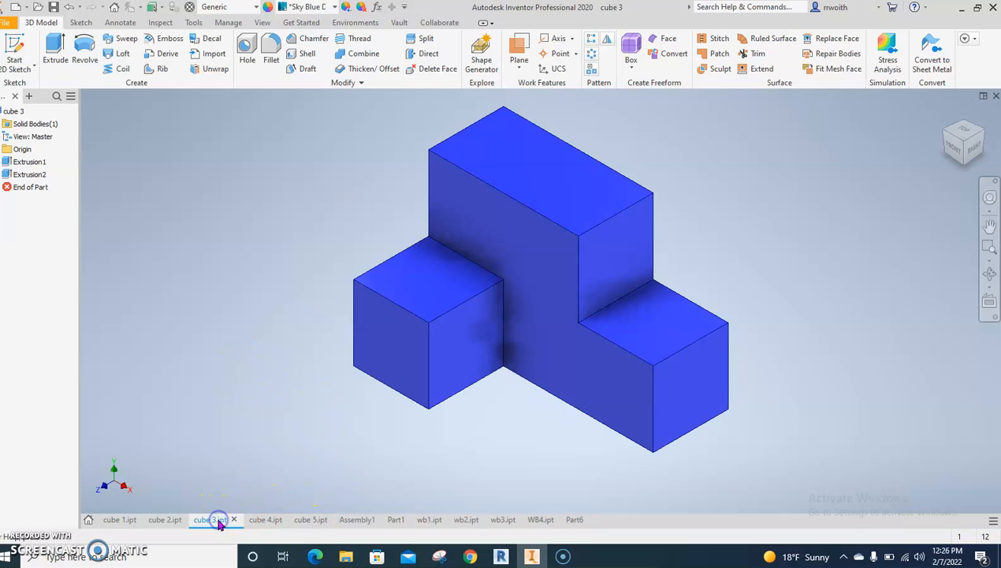
click(169, 519)
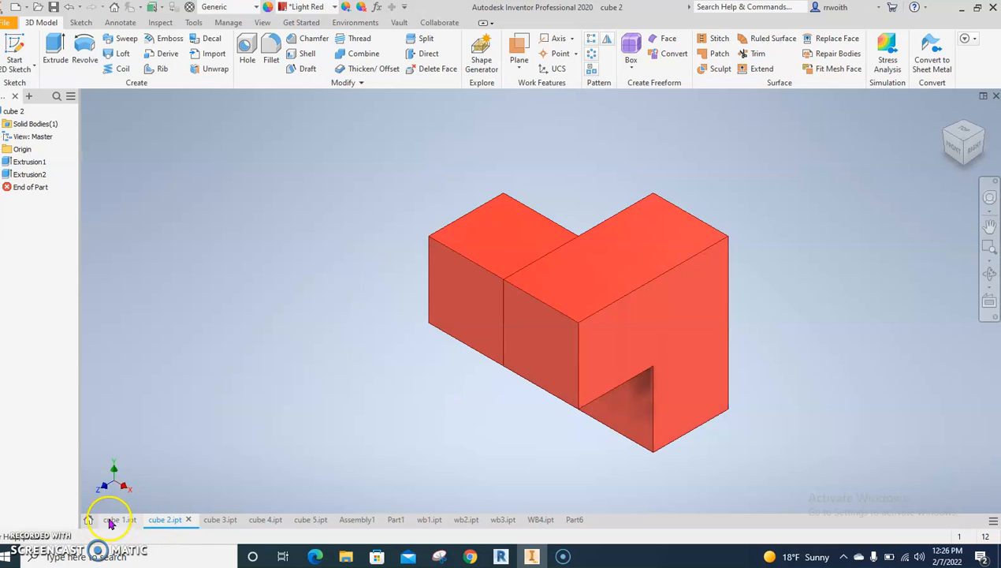
click(109, 520)
click(571, 522)
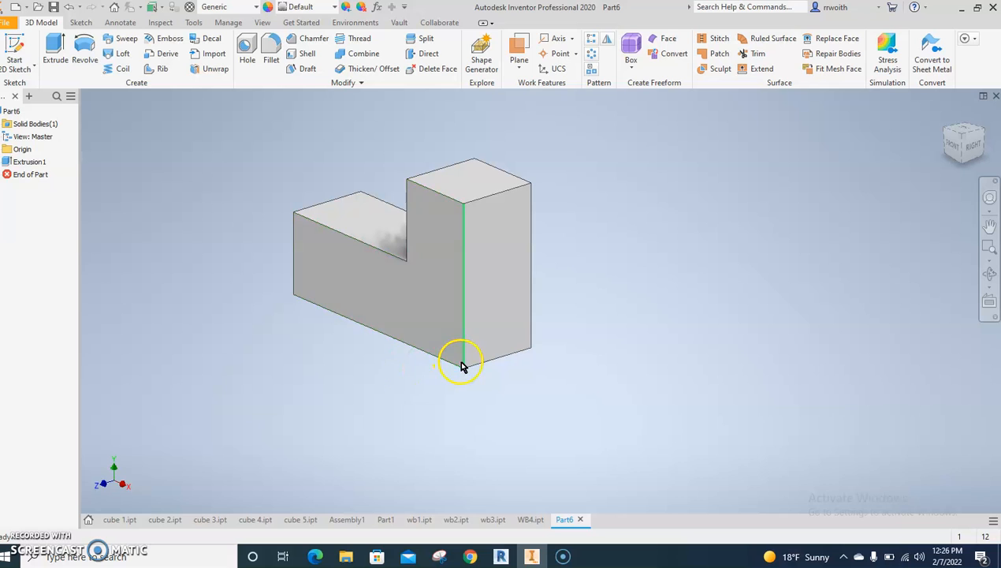
Start a 2D sketch on the back face of the L-shaped block
key(F4)
drag(619, 353, 423, 354)
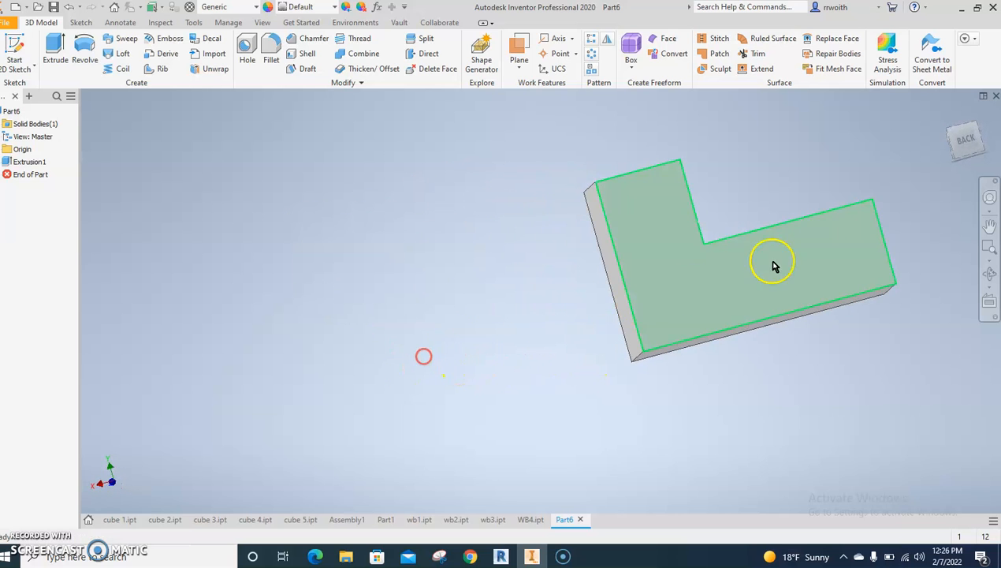
click(965, 141)
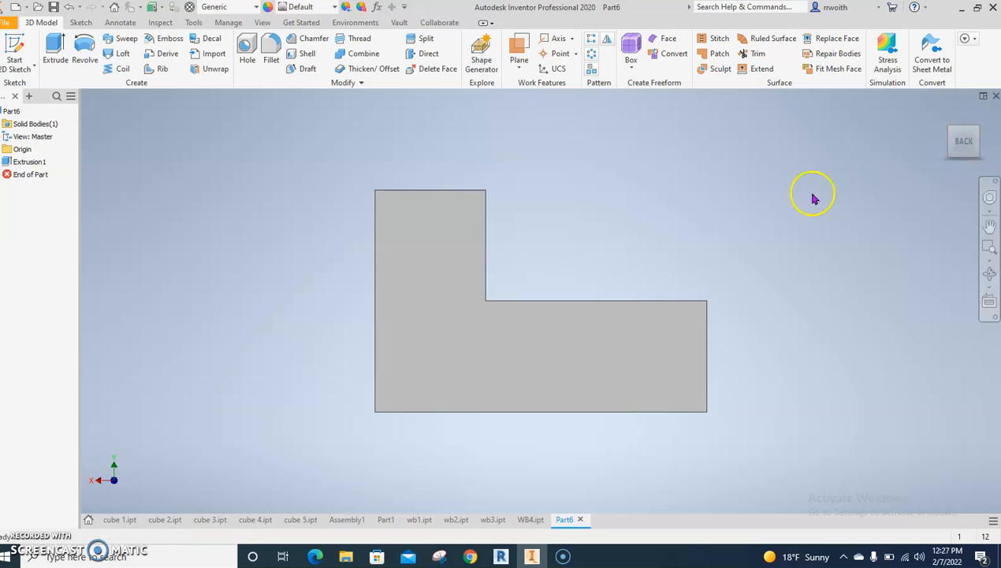
click(561, 367)
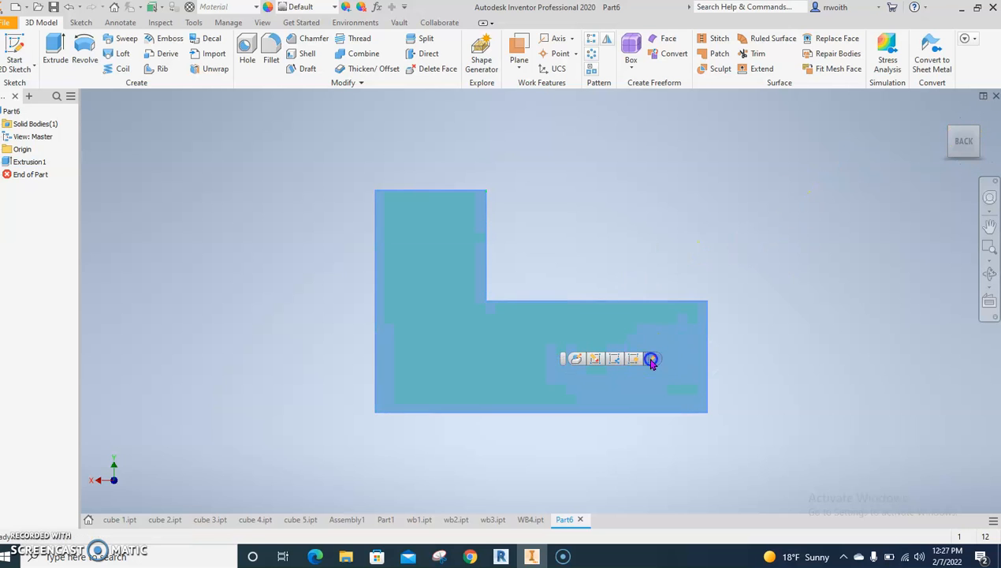
click(650, 359)
Draw a 0.75 in by 0.75 in square from the L's inner corner down to its bottom edge, over the middle cube
click(151, 49)
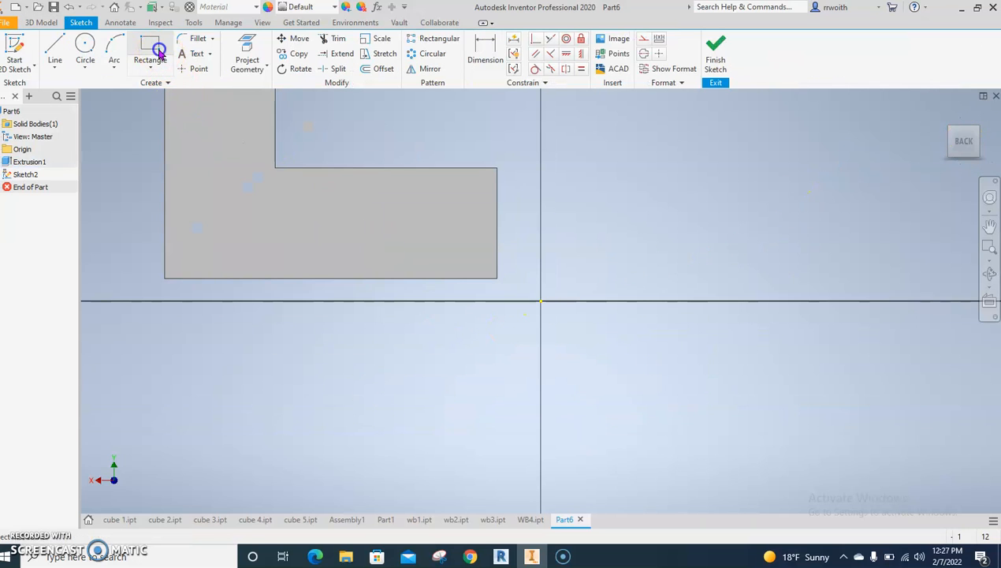
click(275, 168)
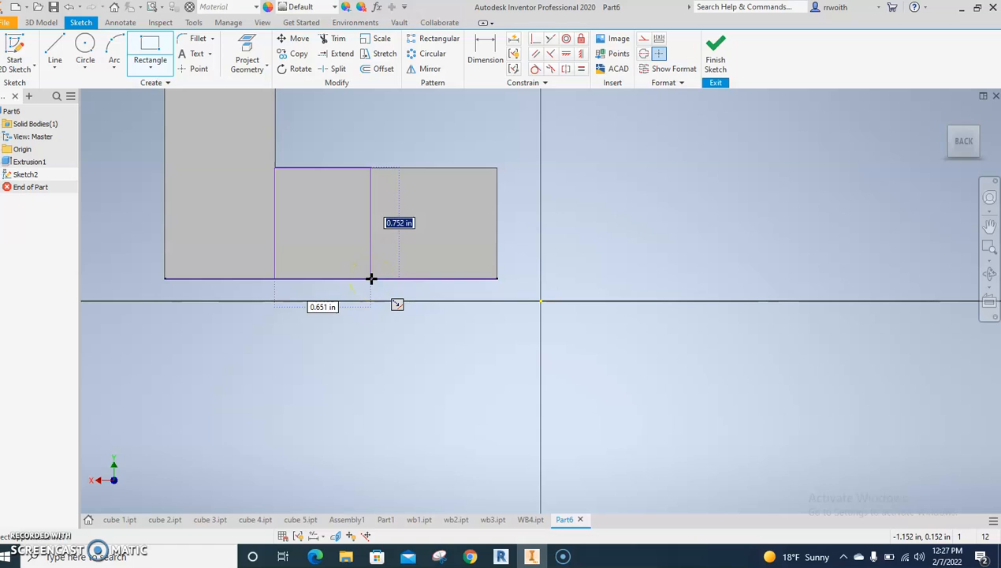
text(.7)
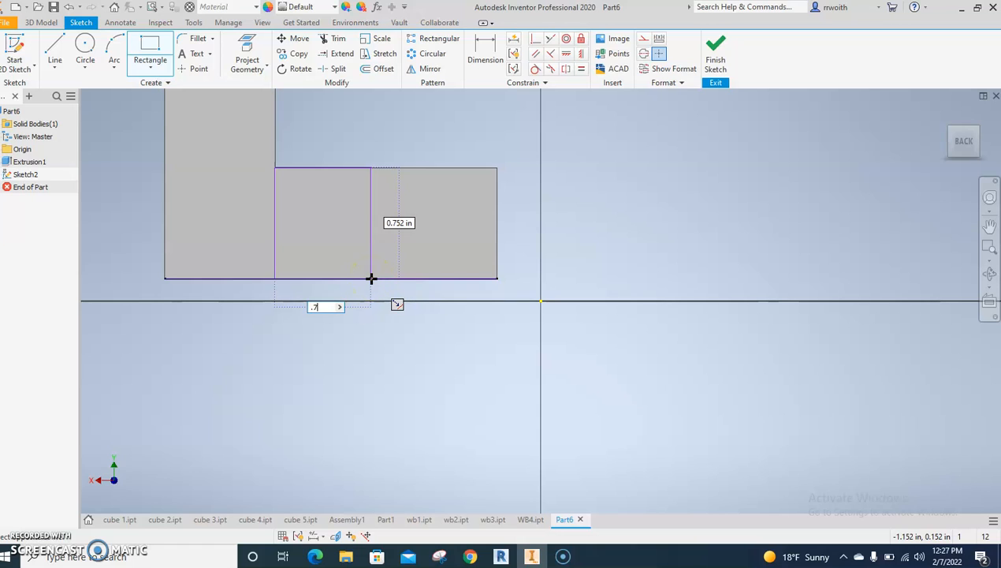
text(5)
key(Tab)
text(.)
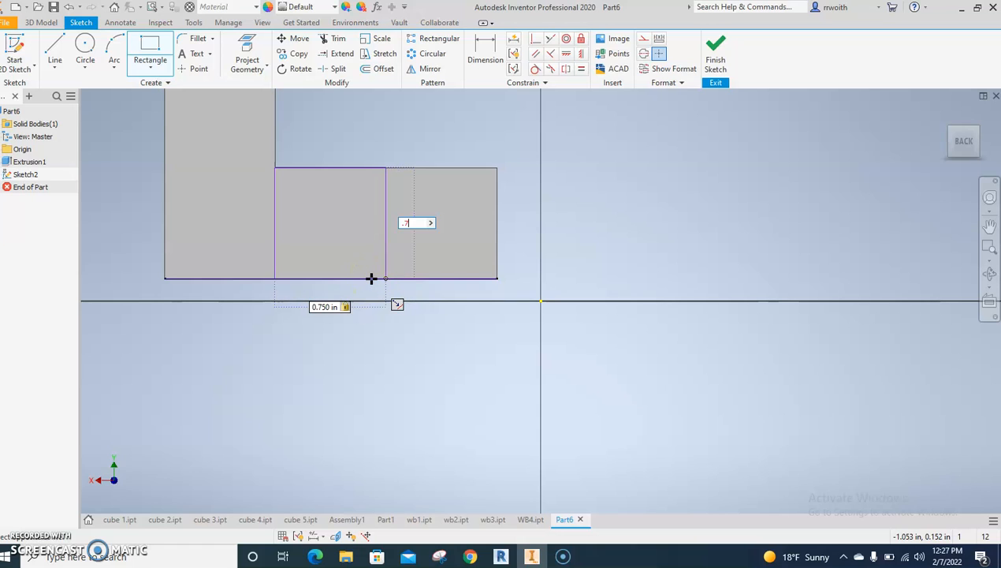
key(Return)
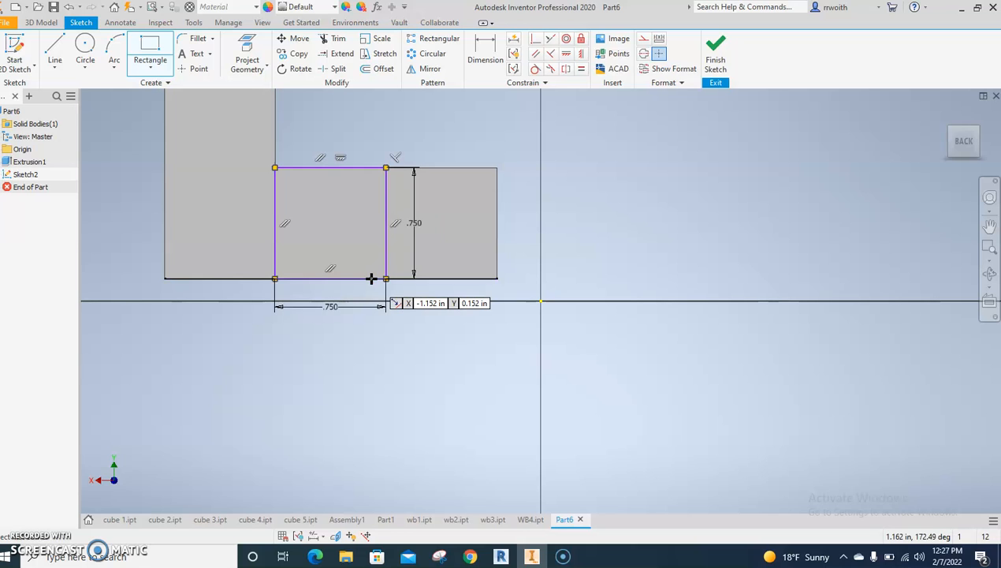
Finish the sketch and extrude the square 0.75 in outward, joined to the block
click(715, 53)
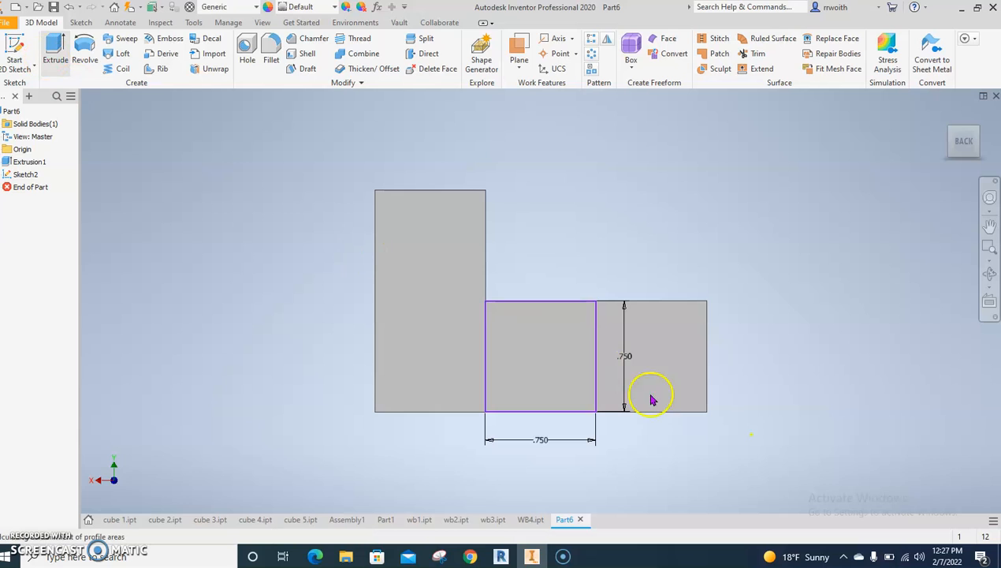
key(e)
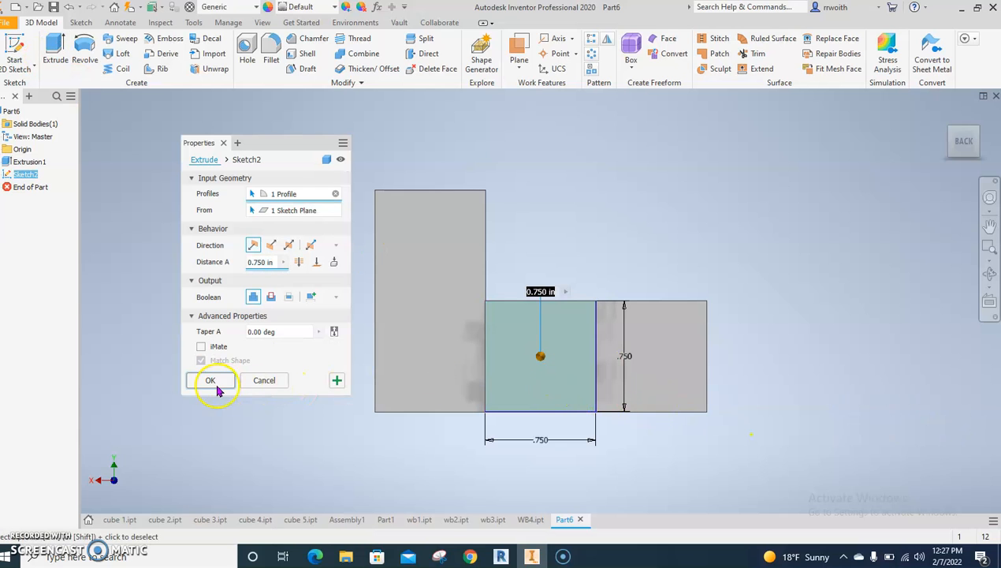
click(211, 381)
Apply the Pink appearance from the Inventor Material Library to the whole part
key(F6)
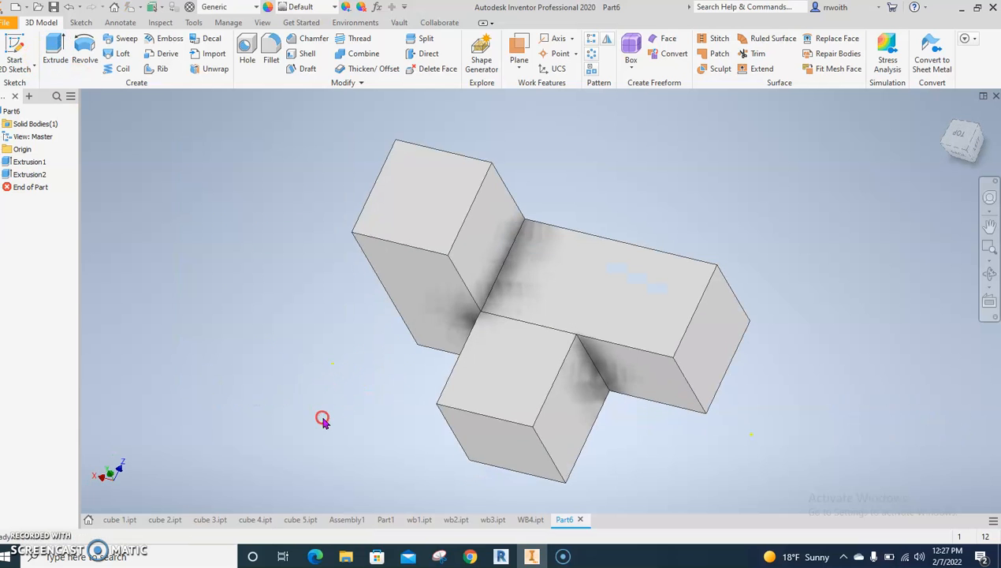
scroll(482, 367, down, 5)
shift+middle_drag(483, 367, 581, 351)
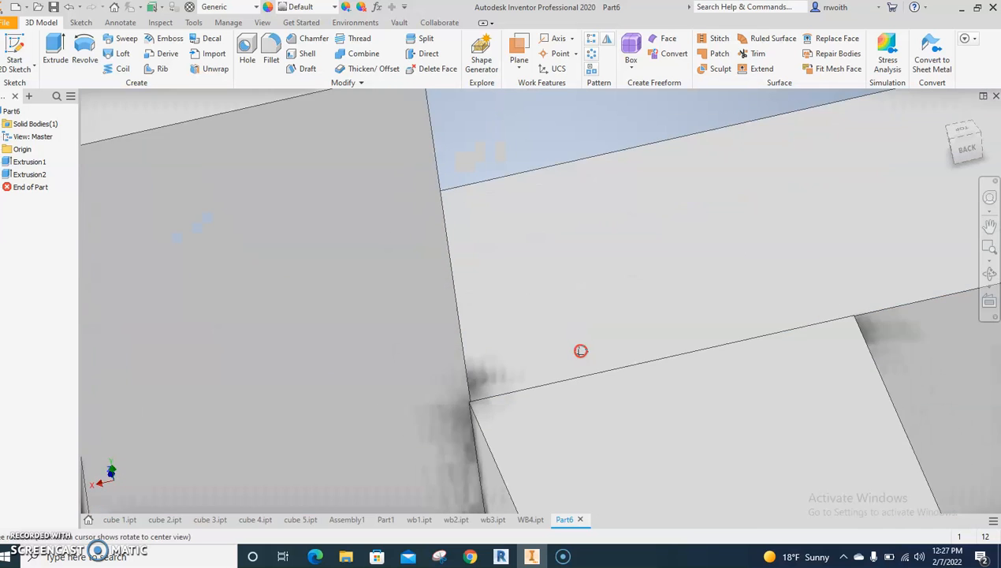
scroll(580, 347, up, 5)
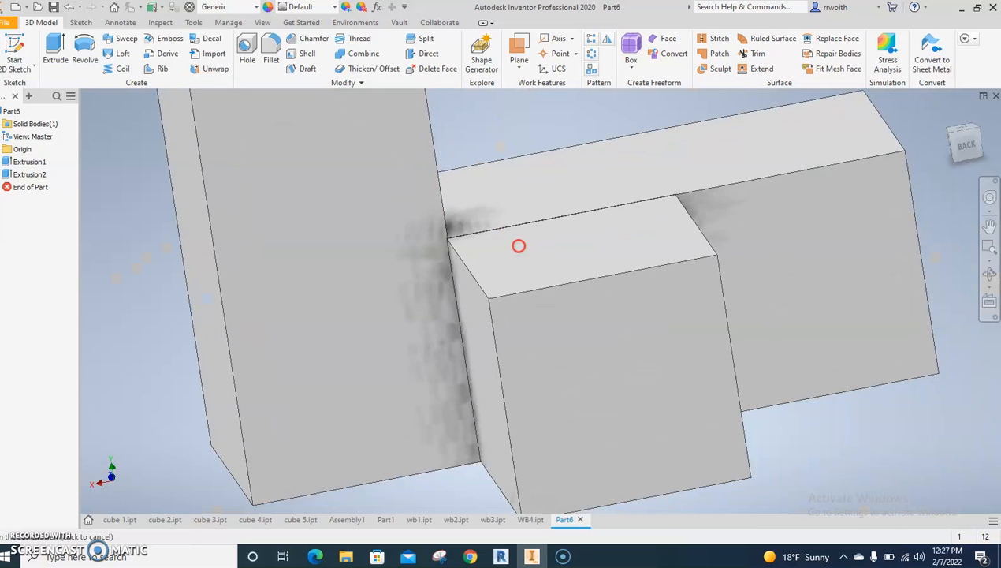
scroll(519, 251, up, 5)
middle_drag(520, 262, 409, 262)
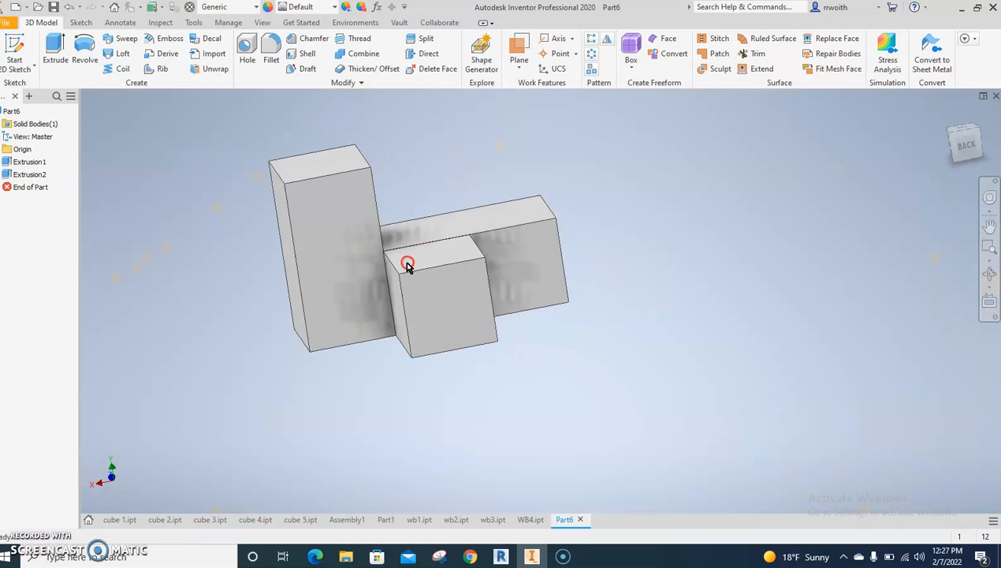
click(334, 8)
scroll(371, 150, down, 10)
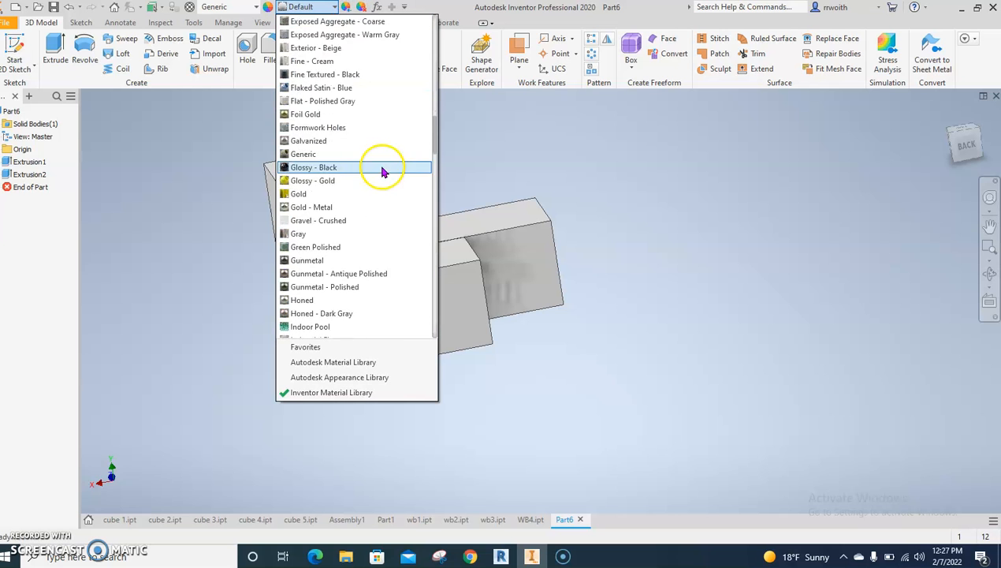
scroll(371, 193, down, 6)
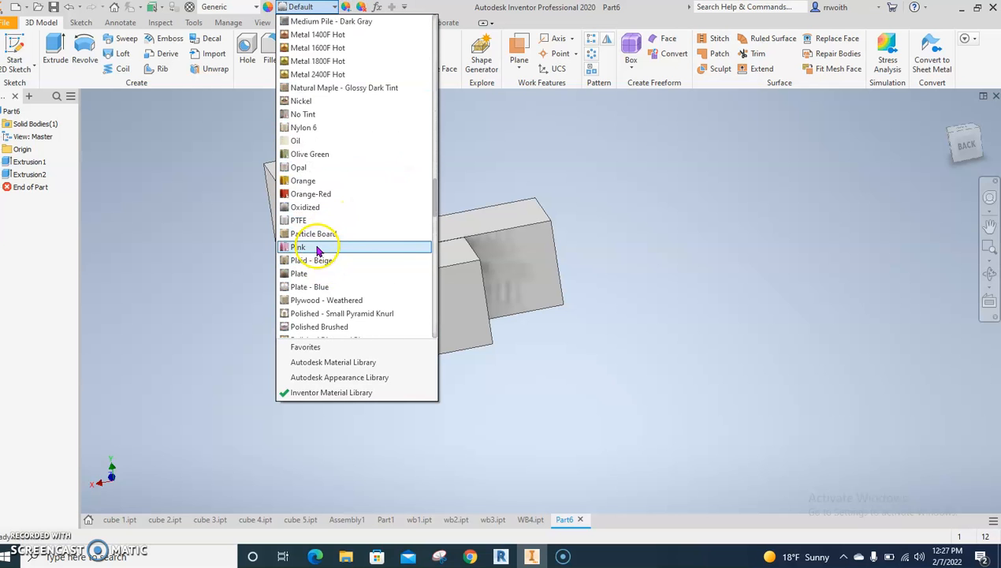
click(358, 246)
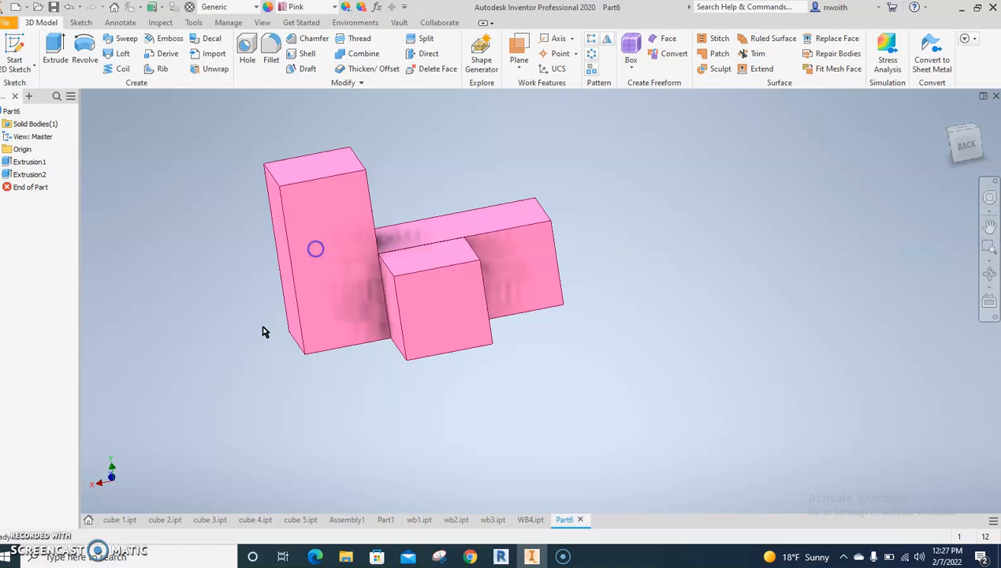
Save a copy of the part as WB5 in the same folder as wb1, wb2, wb3 and WB4
click(7, 23)
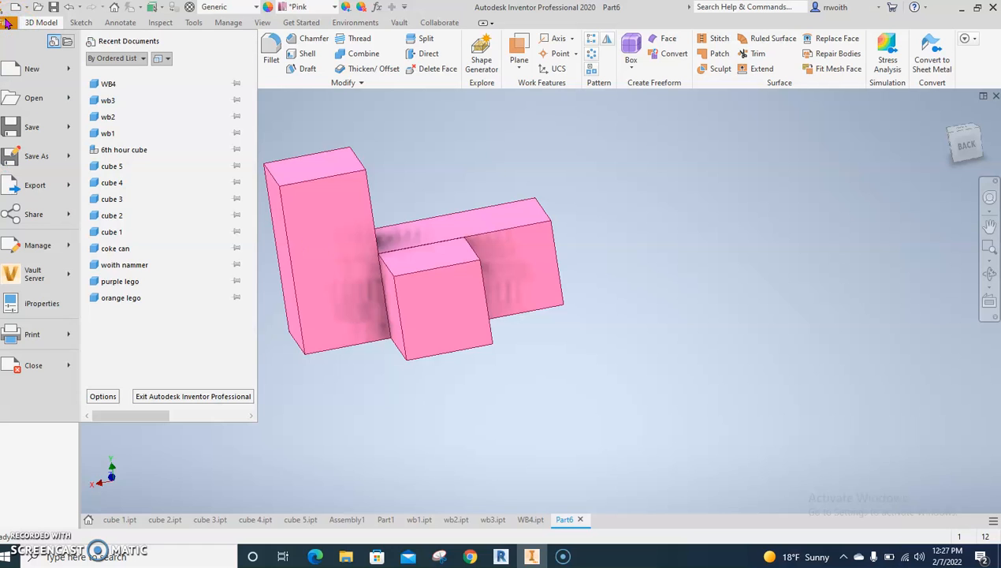
mouse_move(35, 156)
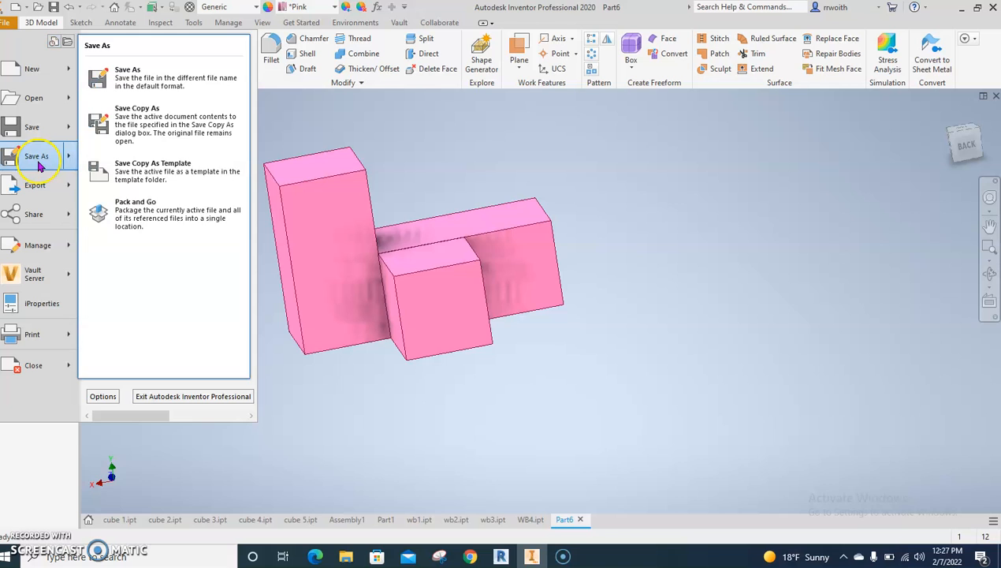
click(125, 126)
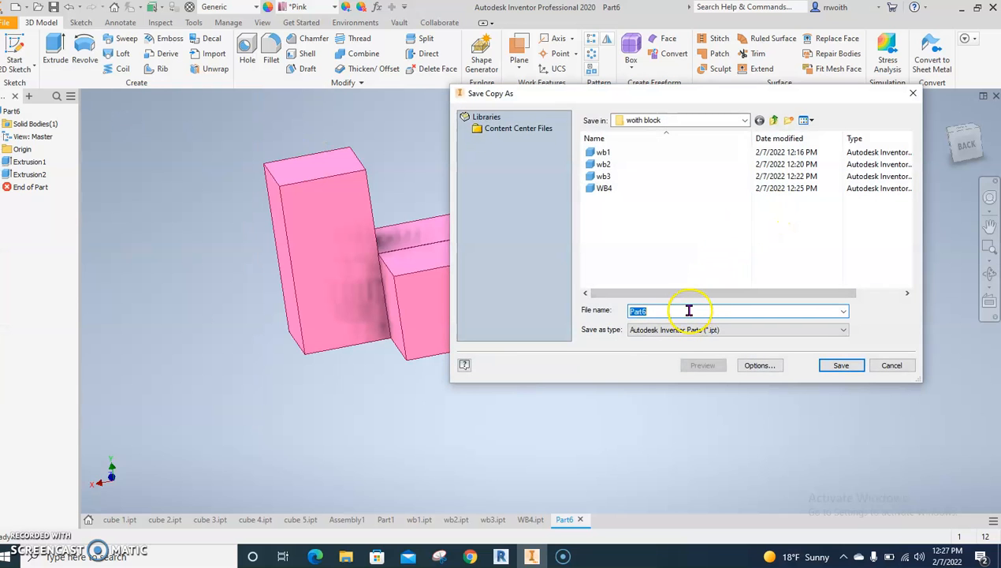
text(WB5)
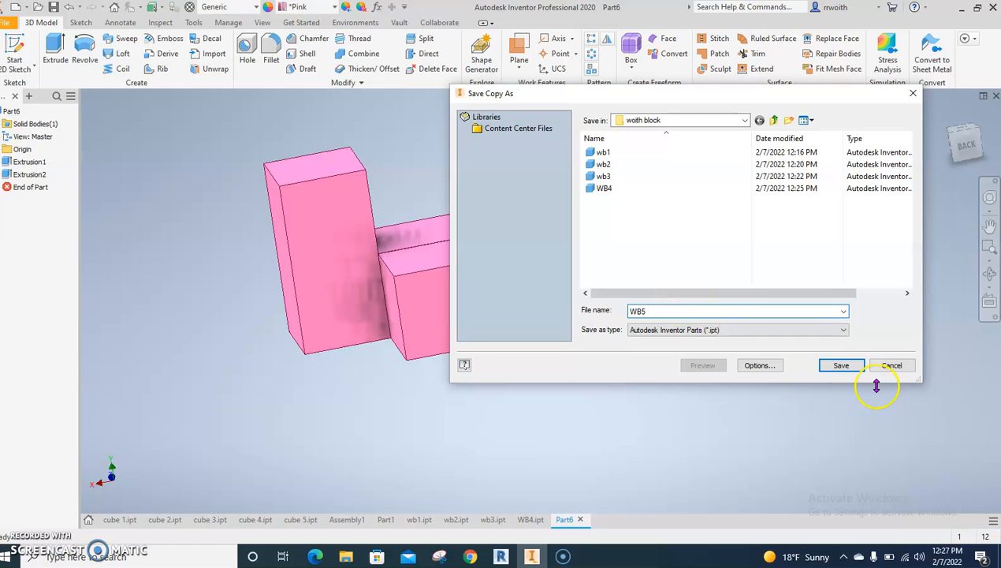